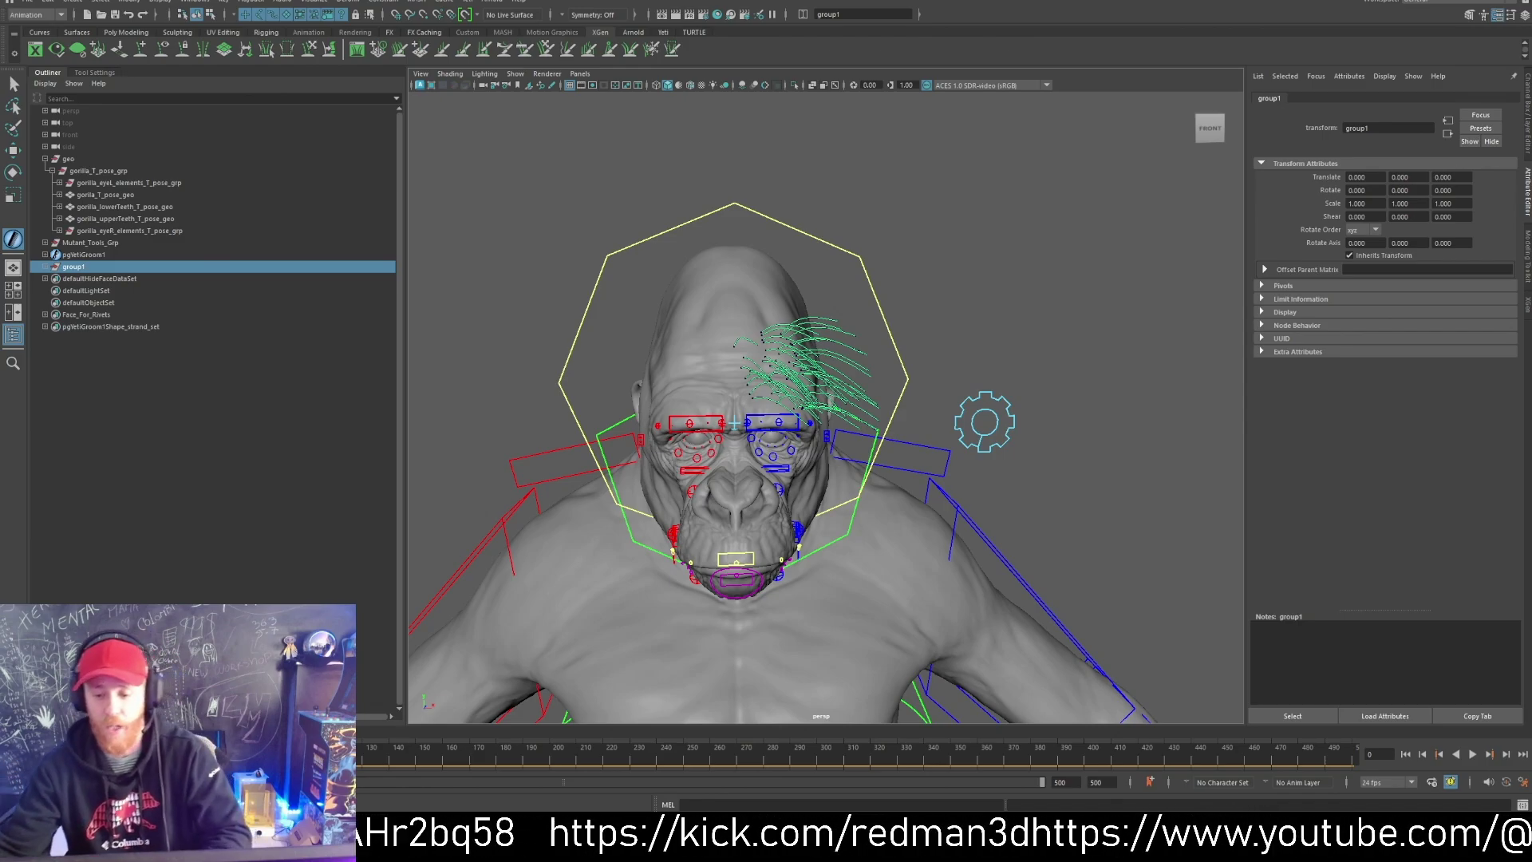
Step: Delete the existing group1 holding the previously converted groom strand curves
{"action": "left_click", "coordinate": [128, 254]}
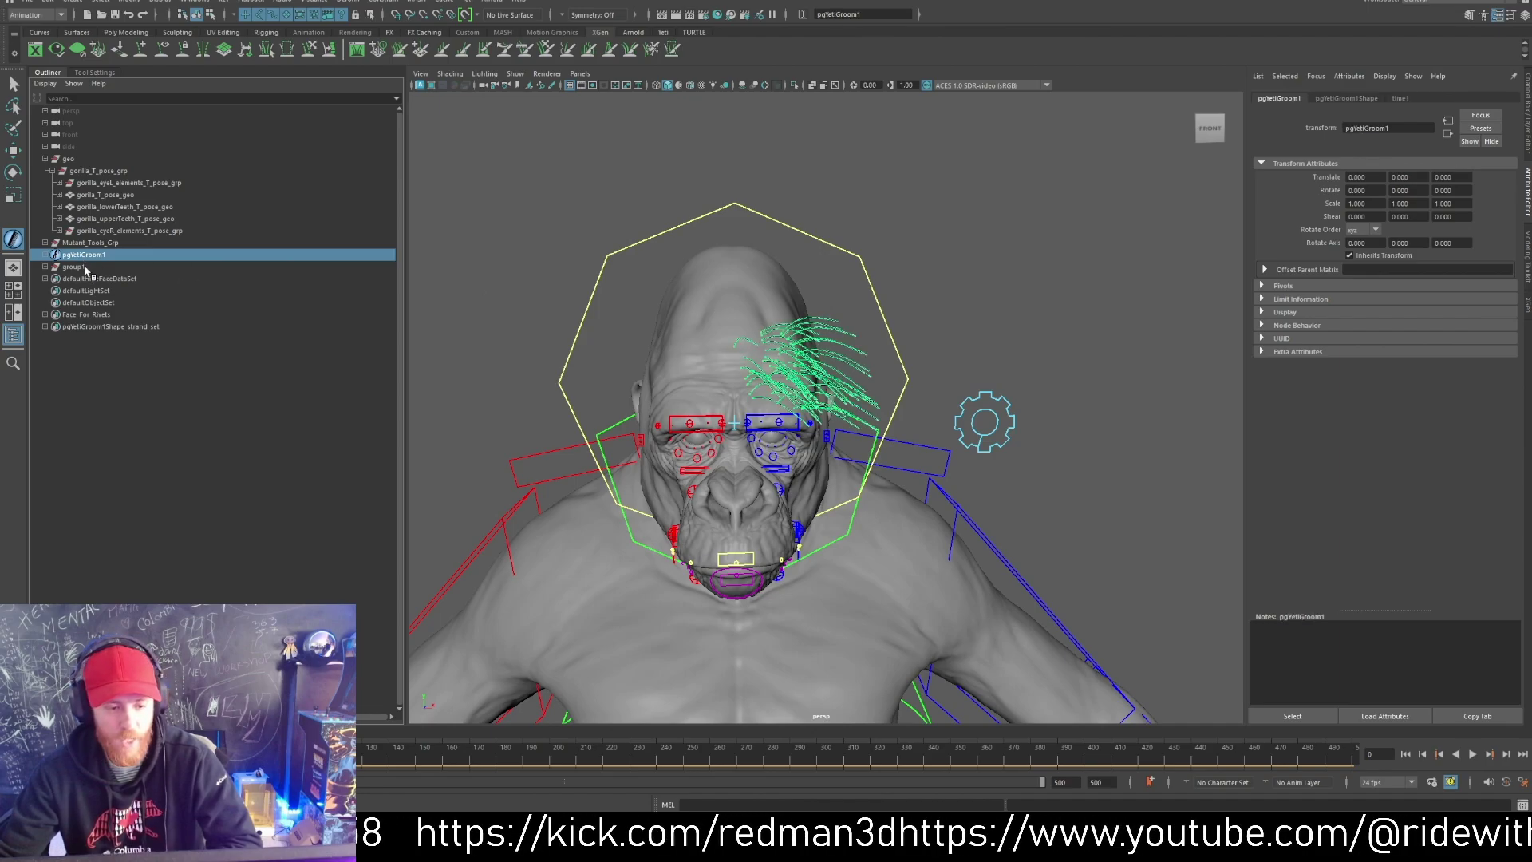
{"action": "left_click", "coordinate": [74, 266]}
{"action": "key", "text": "ctrl+1"}
{"action": "key", "text": "ctrl+1"}
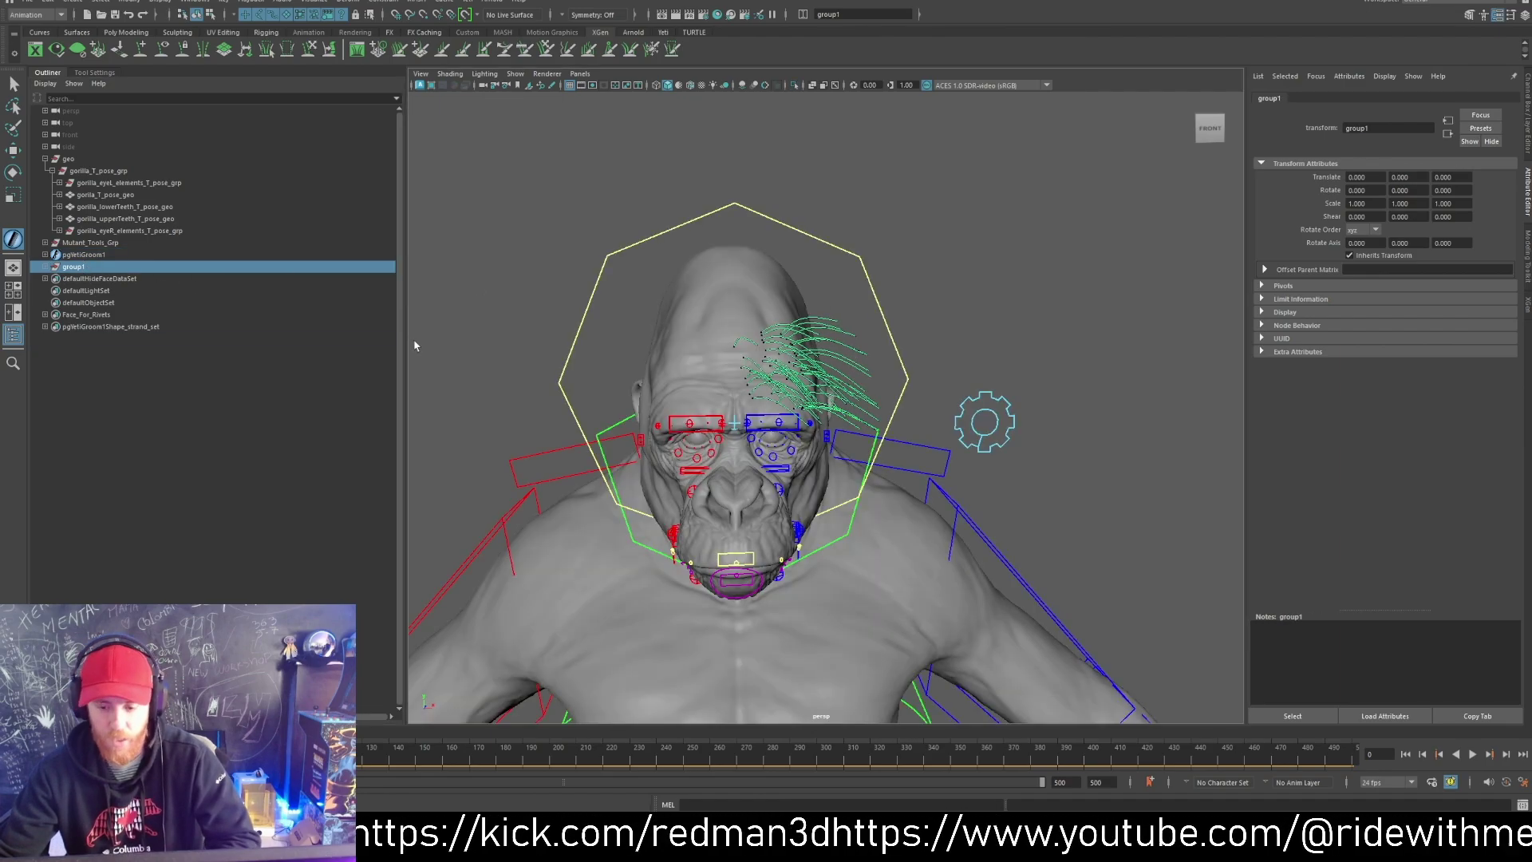
{"action": "key", "text": "Delete"}
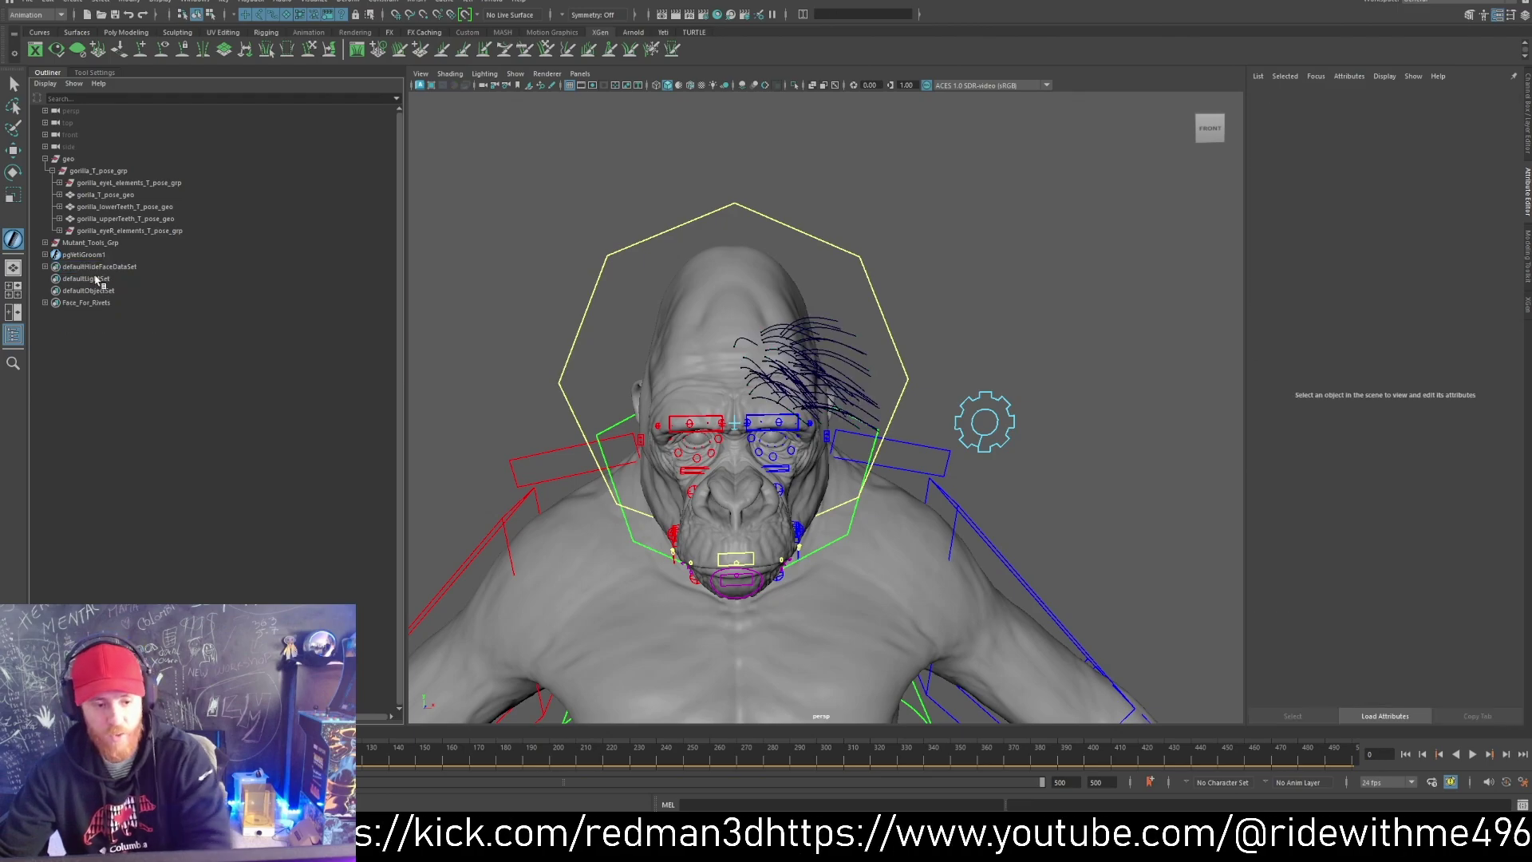
Step: Convert the Yeti groom pgYetiGroom1 to curves and group all the resulting strand curves
{"action": "left_click", "coordinate": [88, 255]}
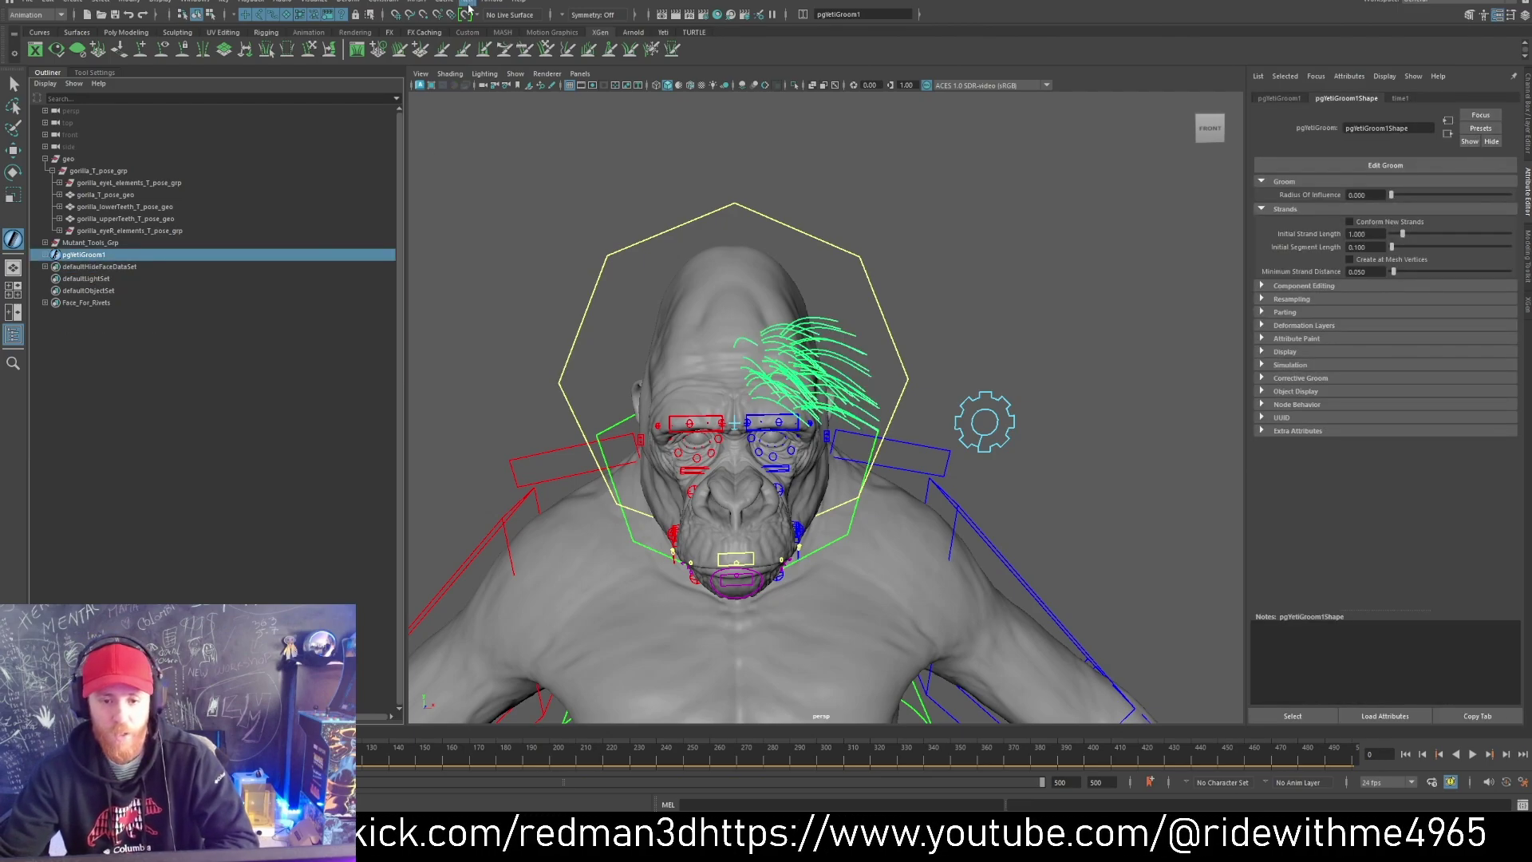
{"action": "left_click", "coordinate": [468, 4]}
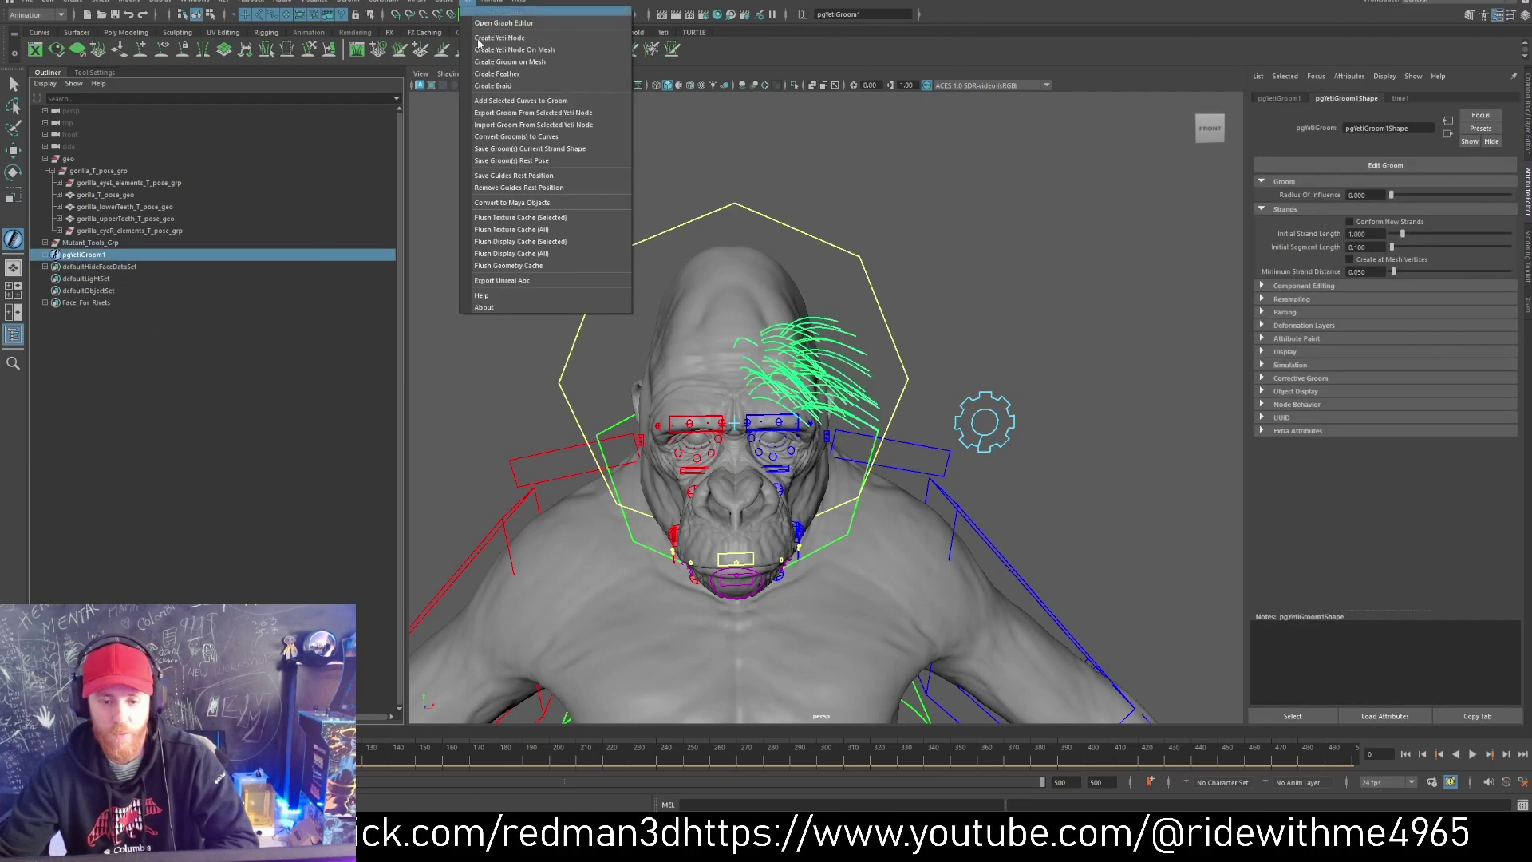
{"action": "left_click", "coordinate": [526, 138]}
{"action": "left_click", "coordinate": [116, 267]}
{"action": "scroll", "coordinate": [147, 377], "scroll_direction": "down", "scroll_amount": 5}
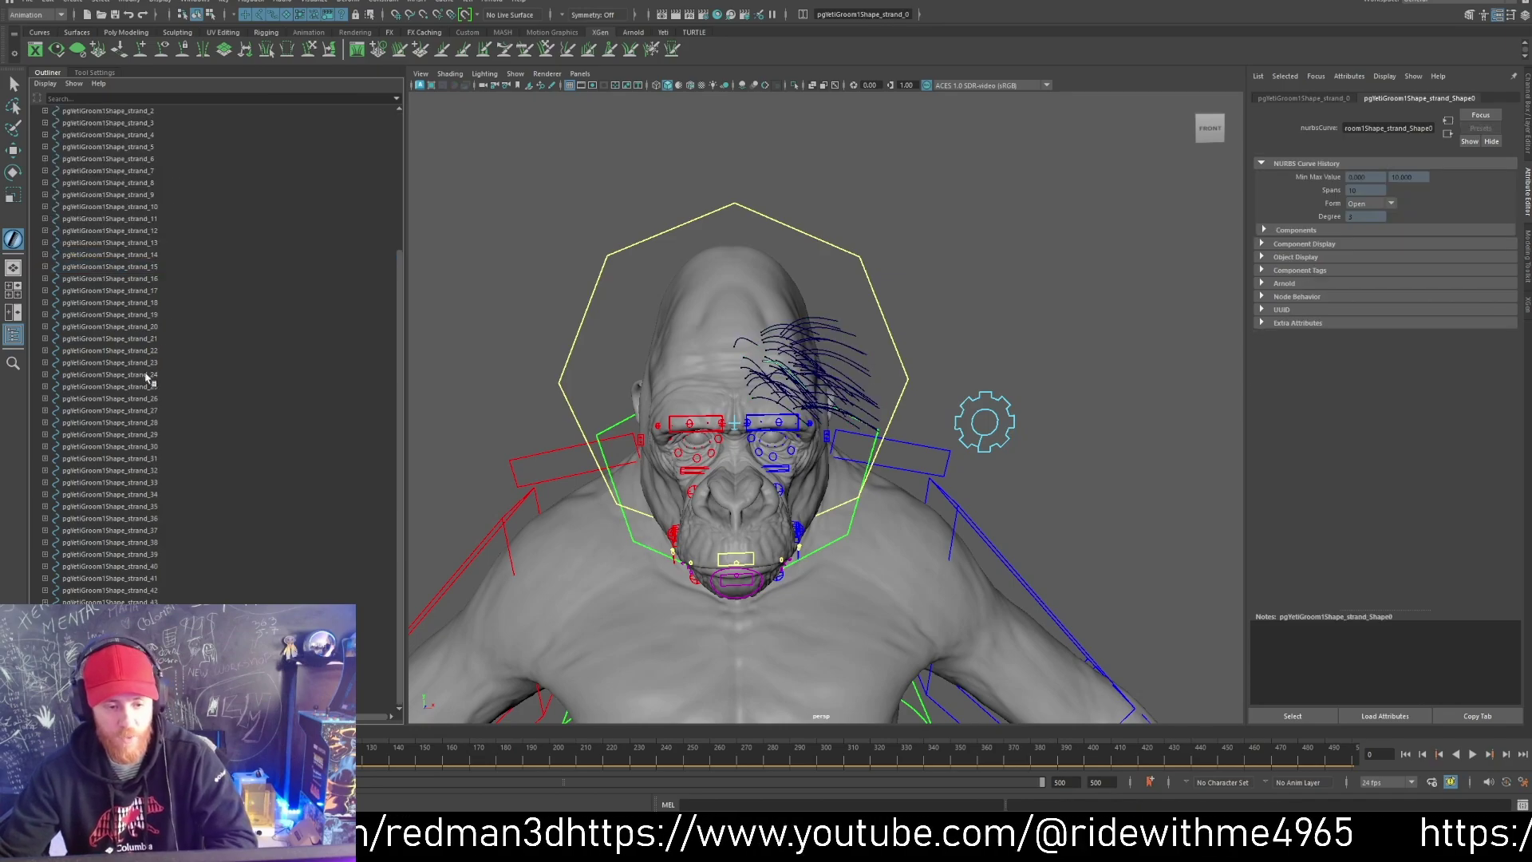
{"action": "left_click", "coordinate": [116, 638], "text": "shift"}
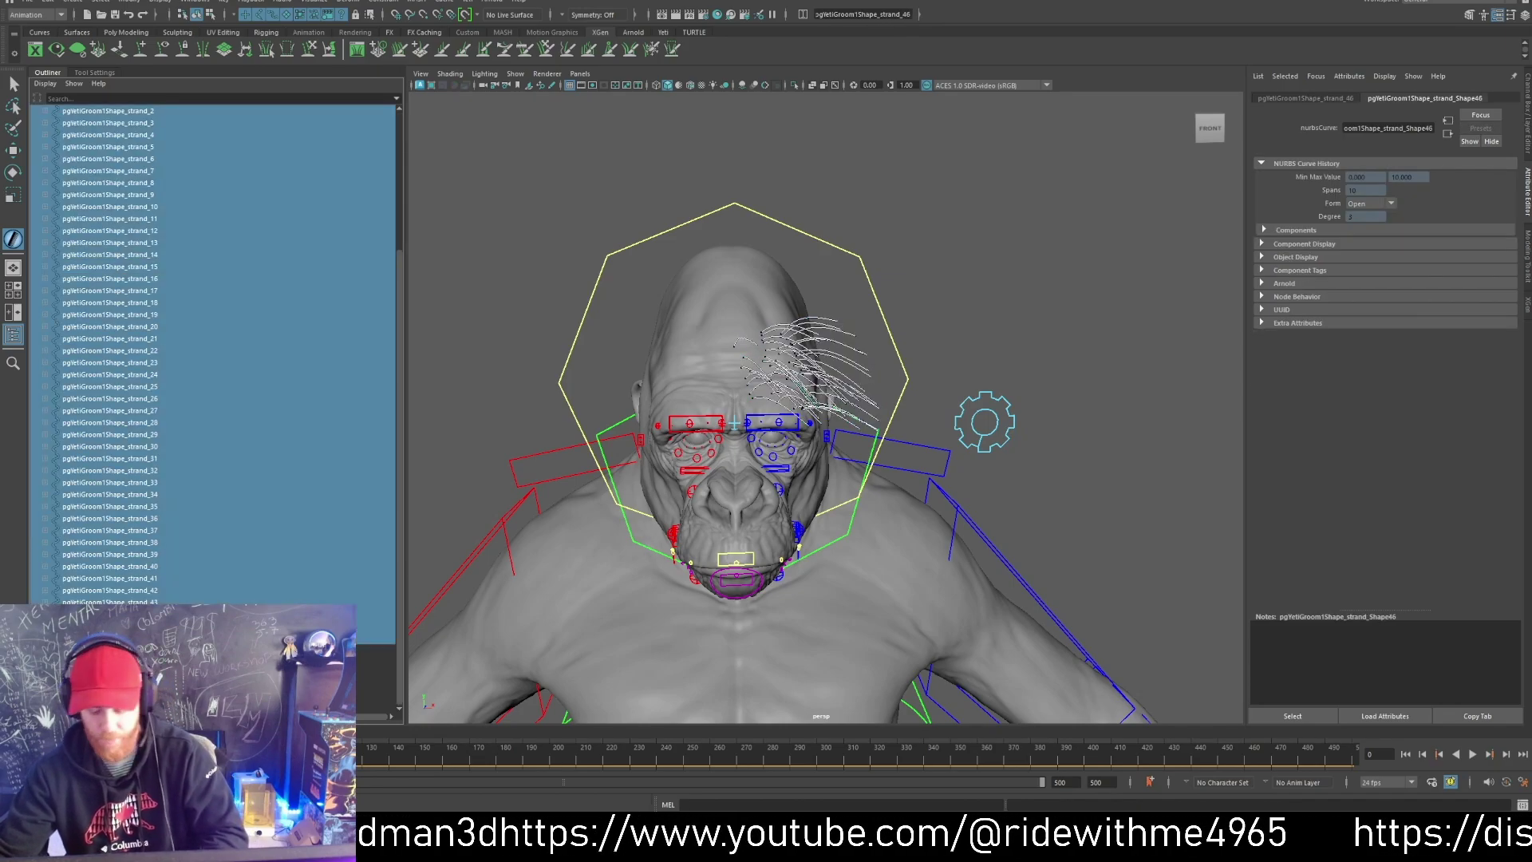
{"action": "key", "text": "ctrl+g"}
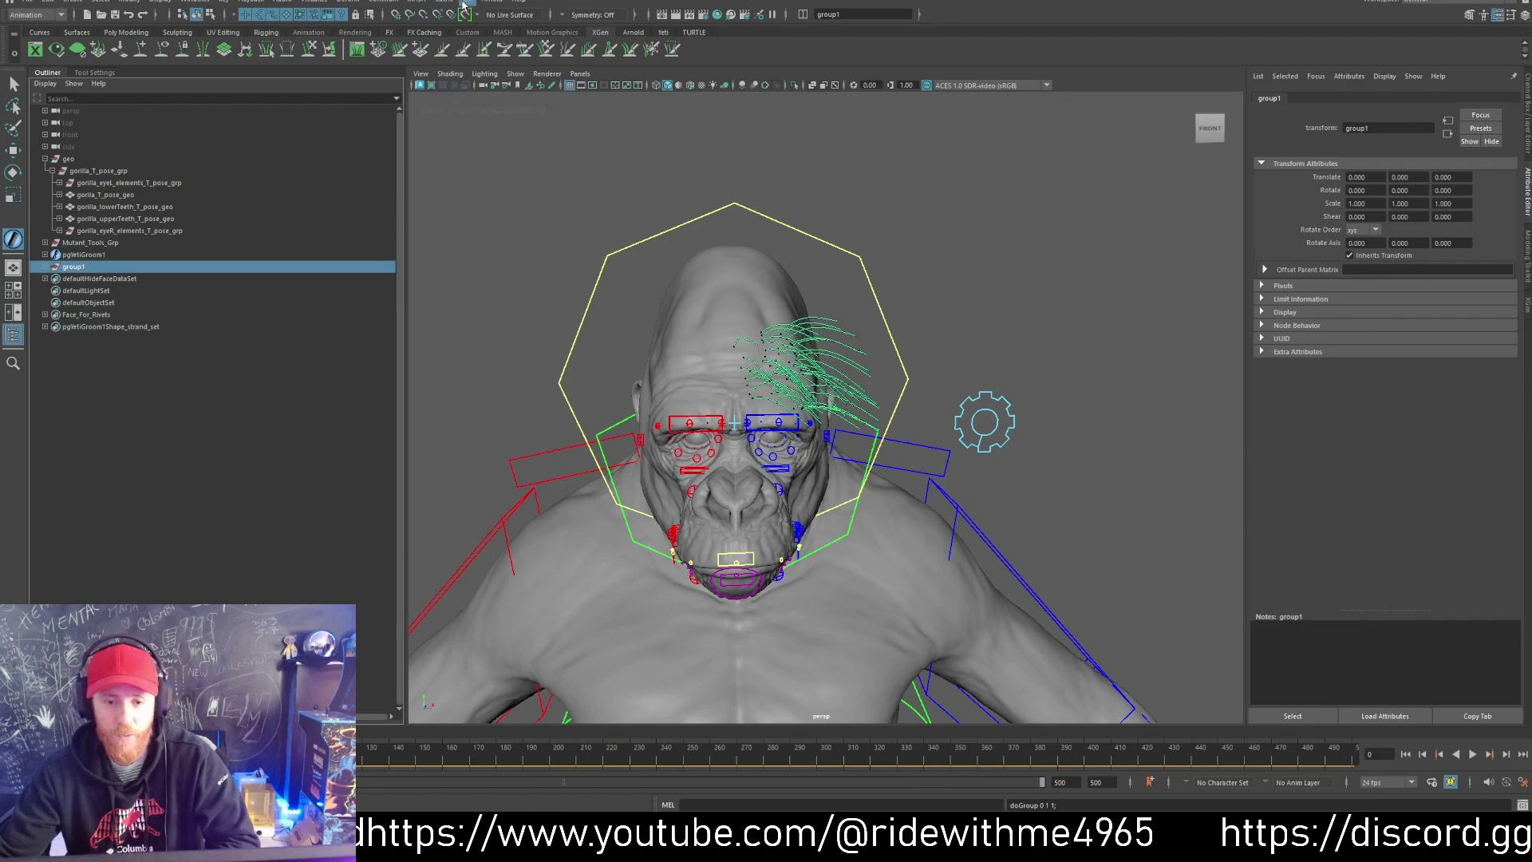
Step: Export the selected curve group as an Alembic cache of the current frame, overwriting test.abc on the E: drive
{"action": "left_click", "coordinate": [444, 3]}
{"action": "mouse_move", "coordinate": [463, 48]}
{"action": "mouse_move", "coordinate": [479, 23]}
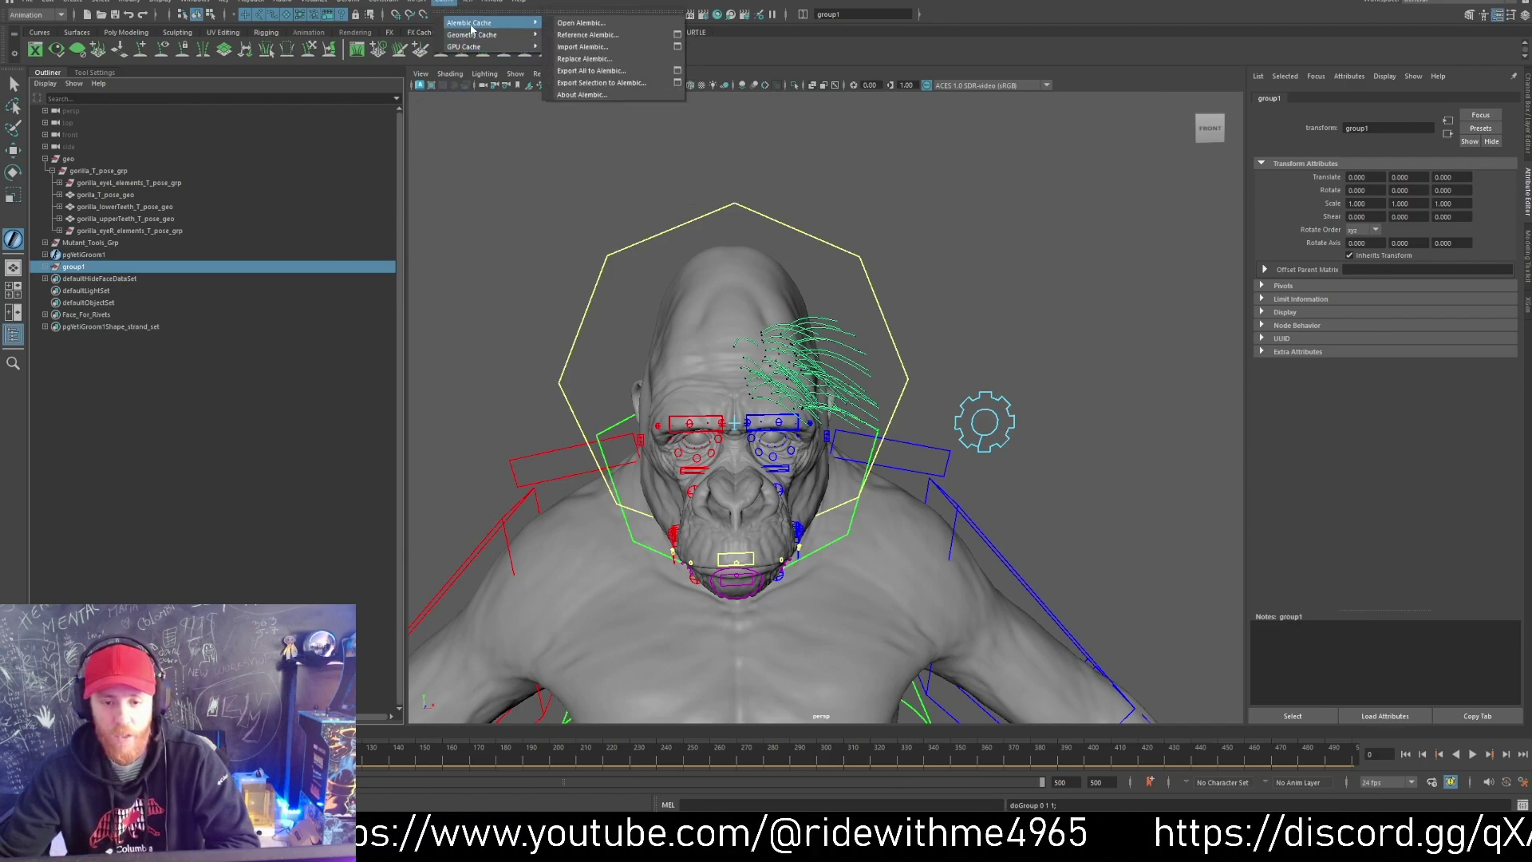
{"action": "left_click", "coordinate": [600, 83]}
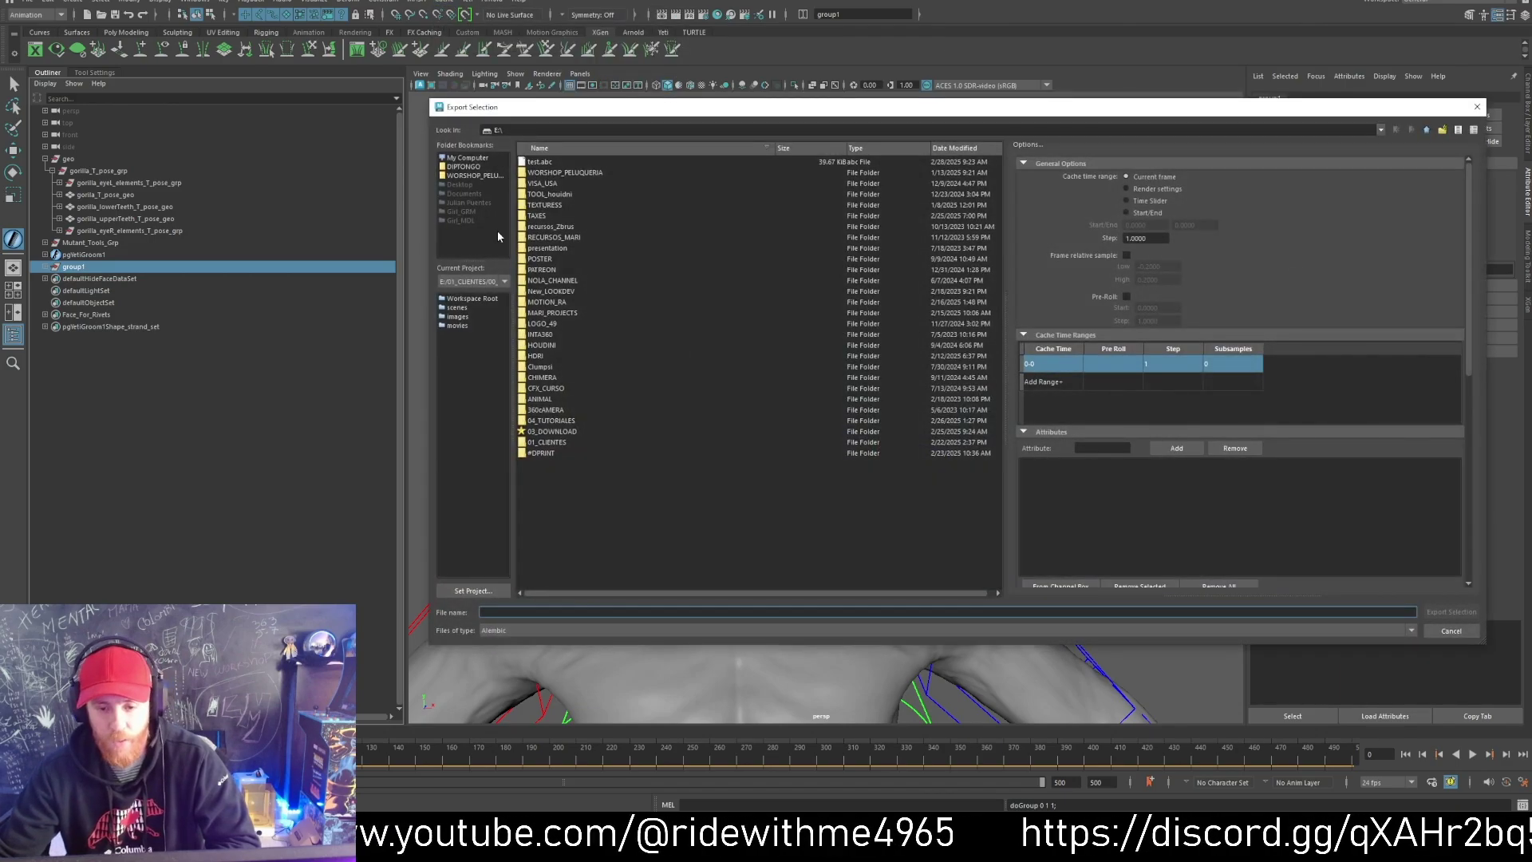
{"action": "left_click", "coordinate": [541, 162]}
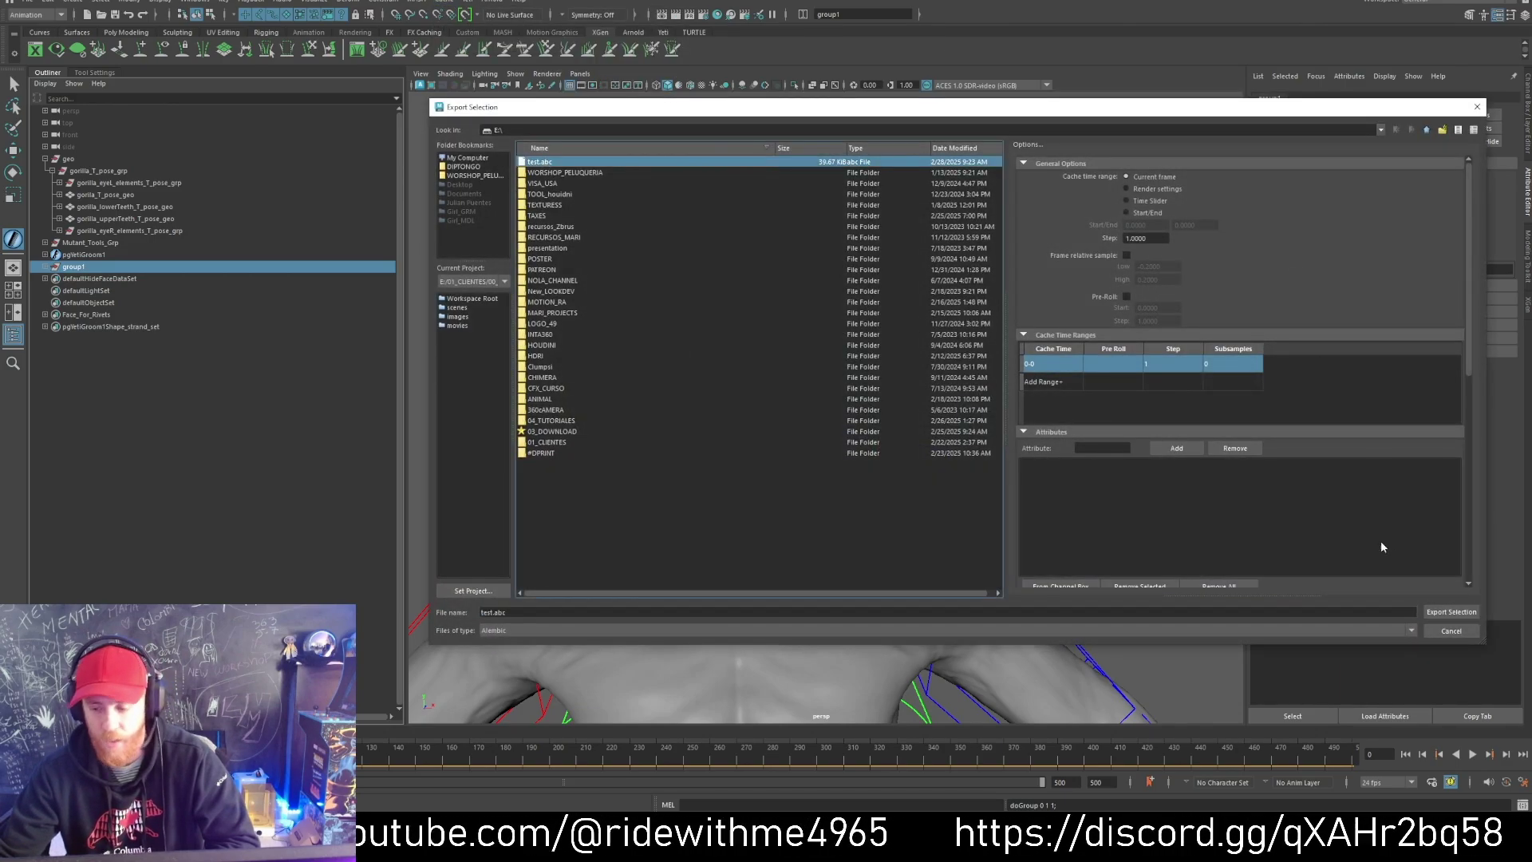
{"action": "left_click", "coordinate": [1441, 612]}
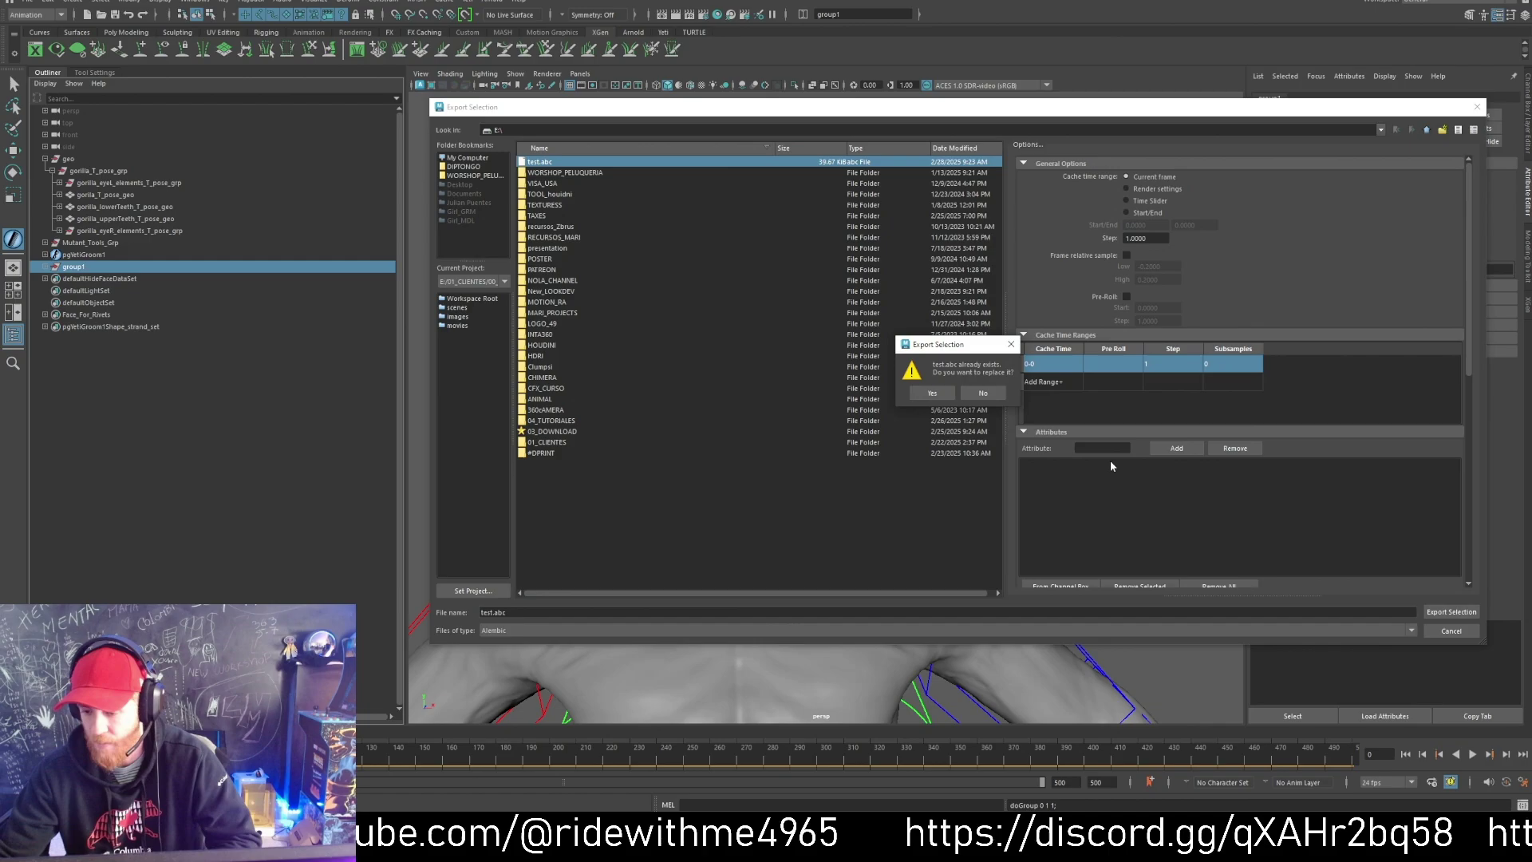
{"action": "left_click", "coordinate": [932, 394]}
Step: Switch to Houdini, copy the BODY null from the gorilla's alembic1 network and turn on alembic1's display at object level
{"action": "key", "text": "alt+Tab"}
{"action": "left_click", "coordinate": [829, 204]}
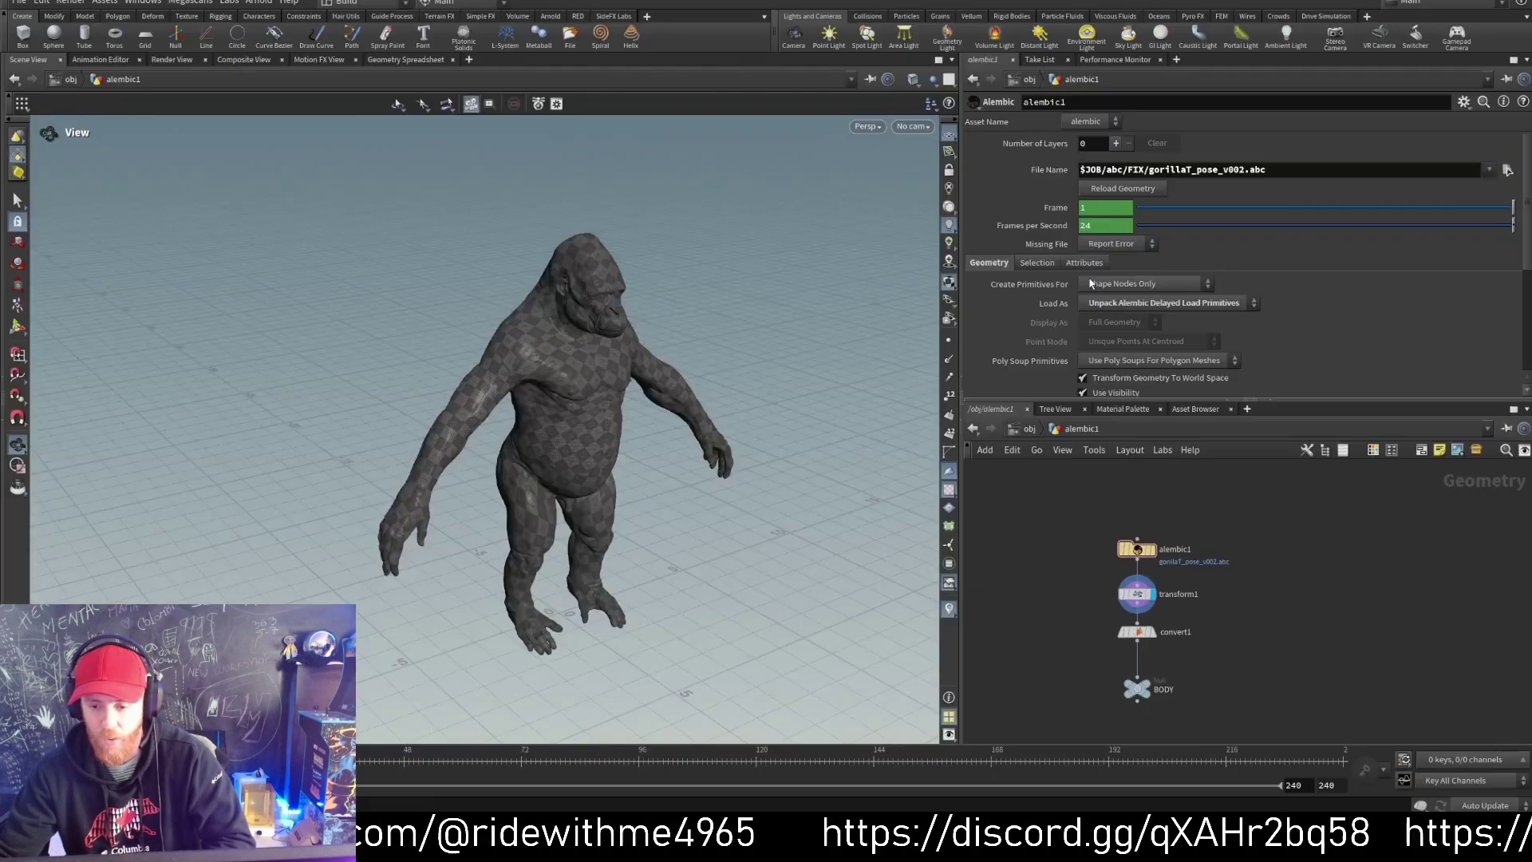
{"action": "left_click_drag", "start_coordinate": [735, 356], "coordinate": [660, 356], "text": "alt"}
{"action": "scroll", "coordinate": [660, 355], "scroll_direction": "up", "scroll_amount": 1}
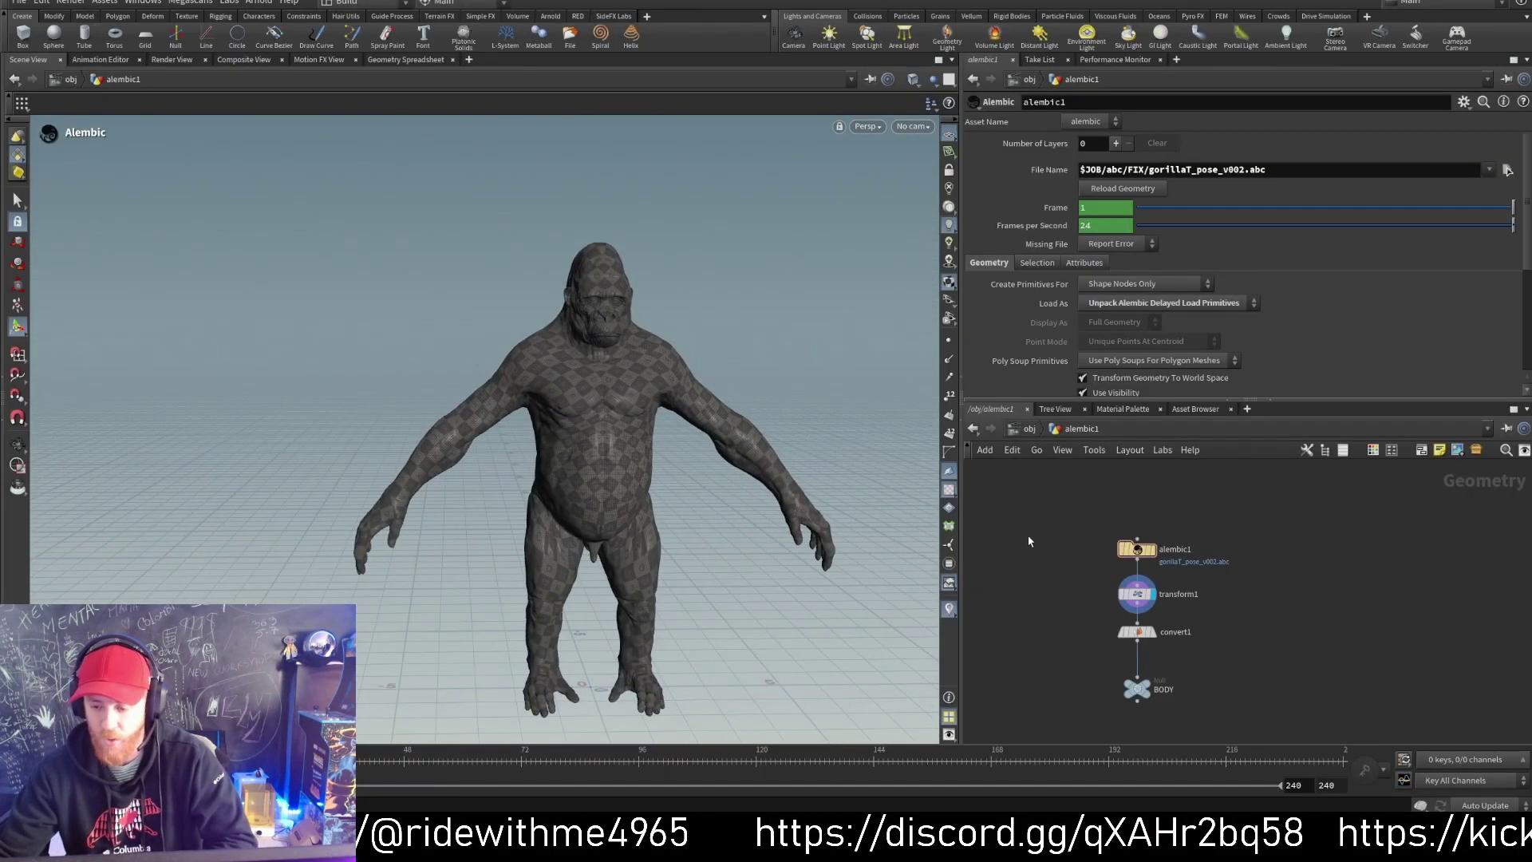
{"action": "left_click_drag", "start_coordinate": [1036, 495], "coordinate": [1279, 584]}
{"action": "left_click_drag", "start_coordinate": [578, 375], "coordinate": [608, 374], "text": "alt"}
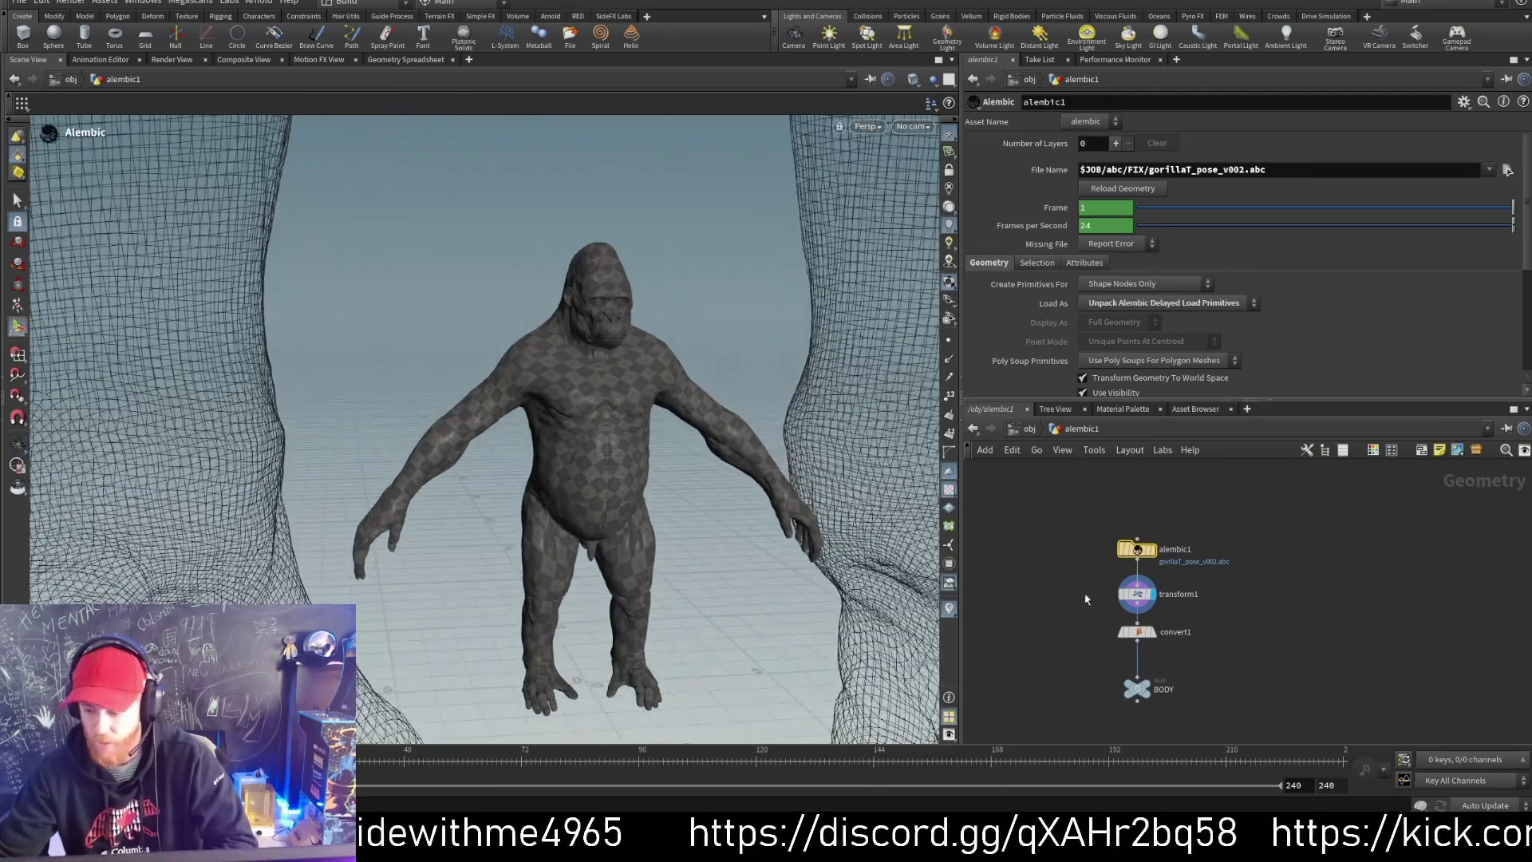
{"action": "left_click", "coordinate": [1137, 688]}
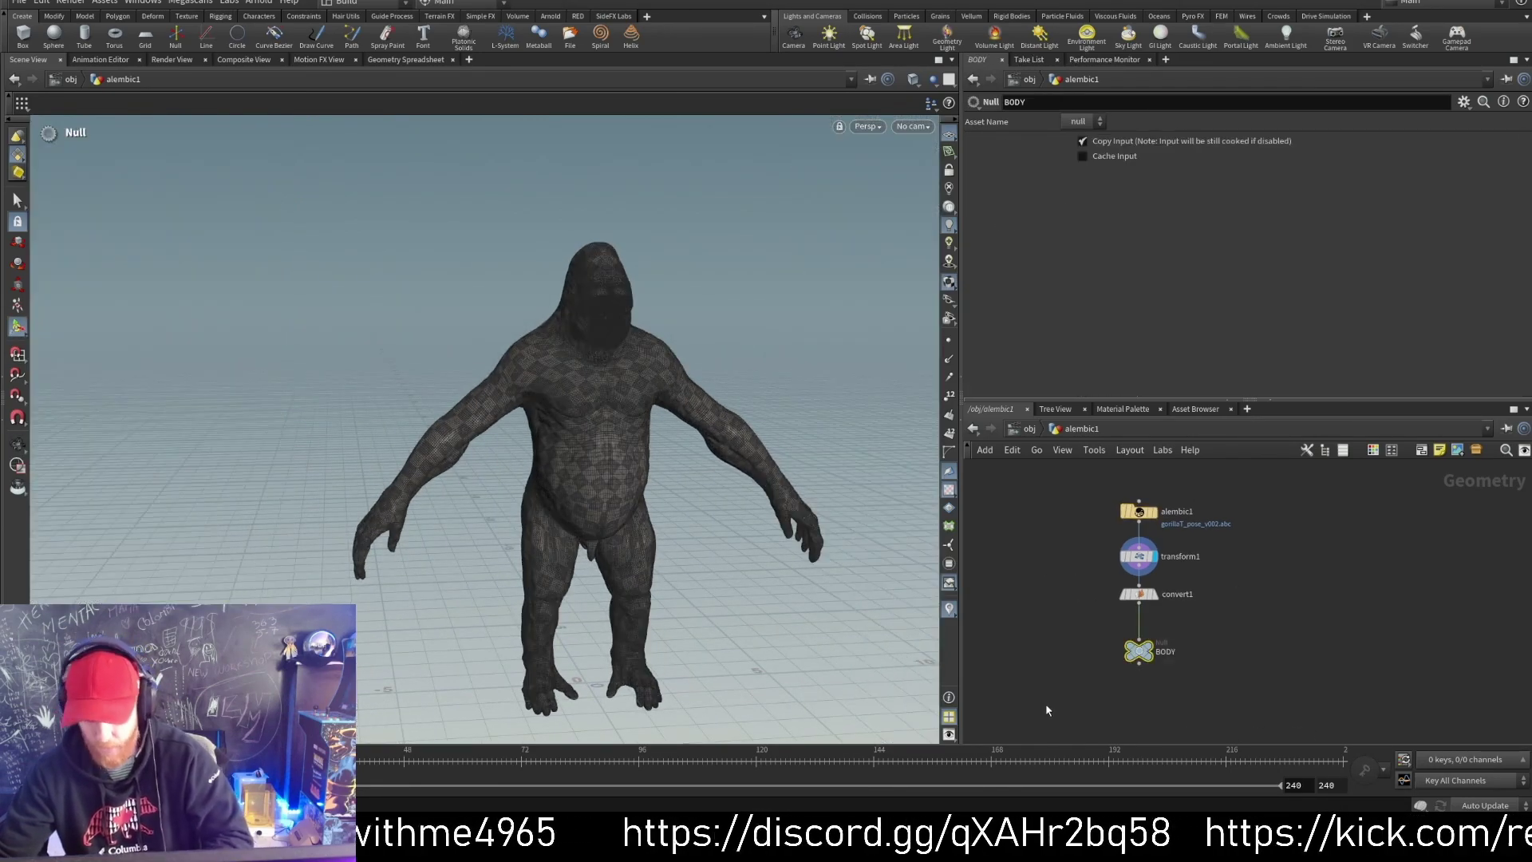
{"action": "key", "text": "ctrl+c"}
{"action": "key", "text": "u"}
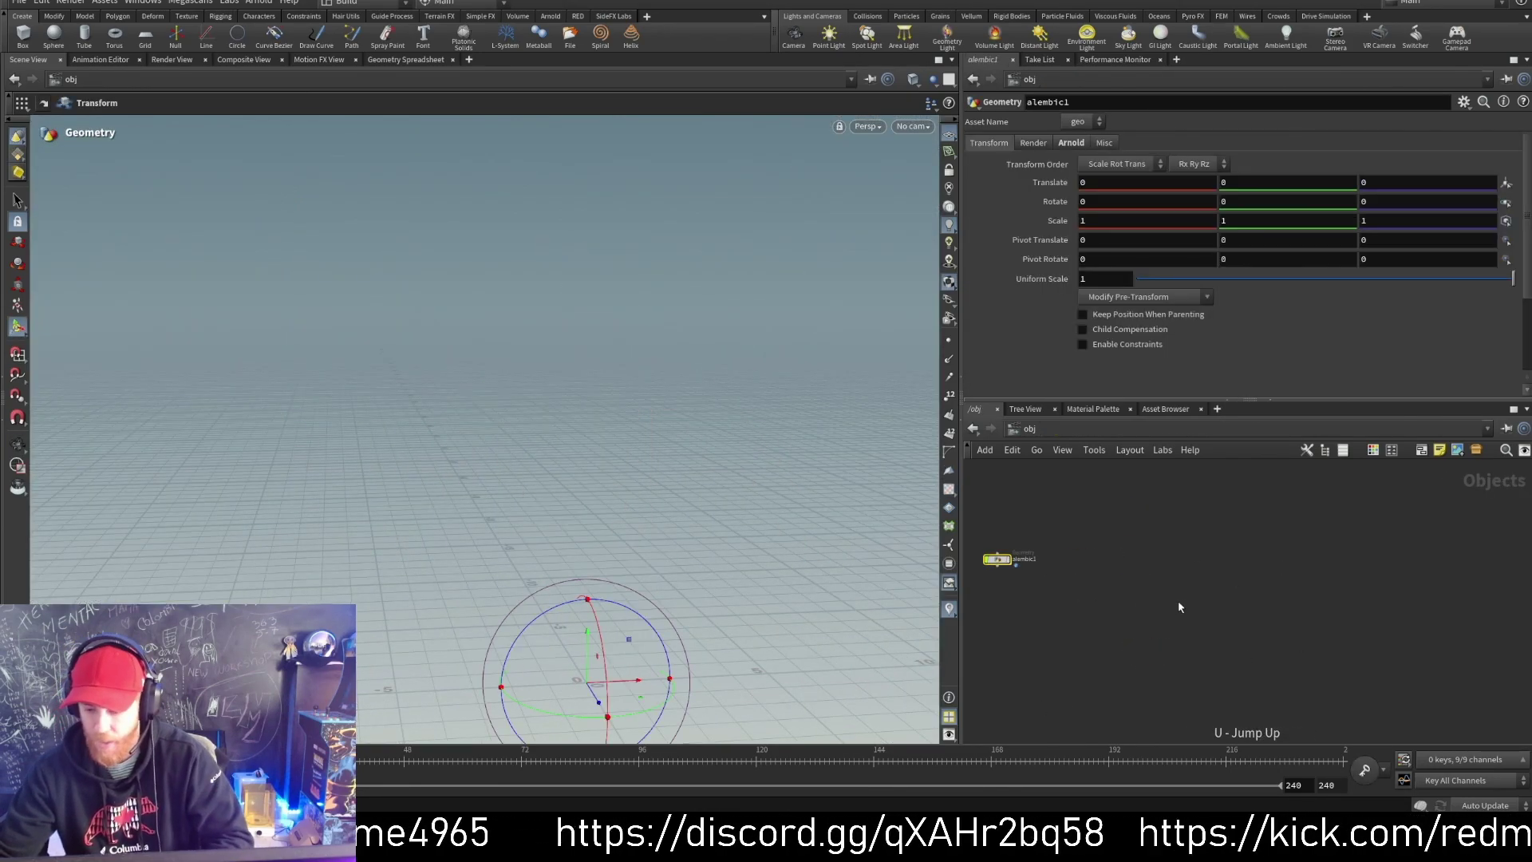
{"action": "left_click", "coordinate": [1014, 519]}
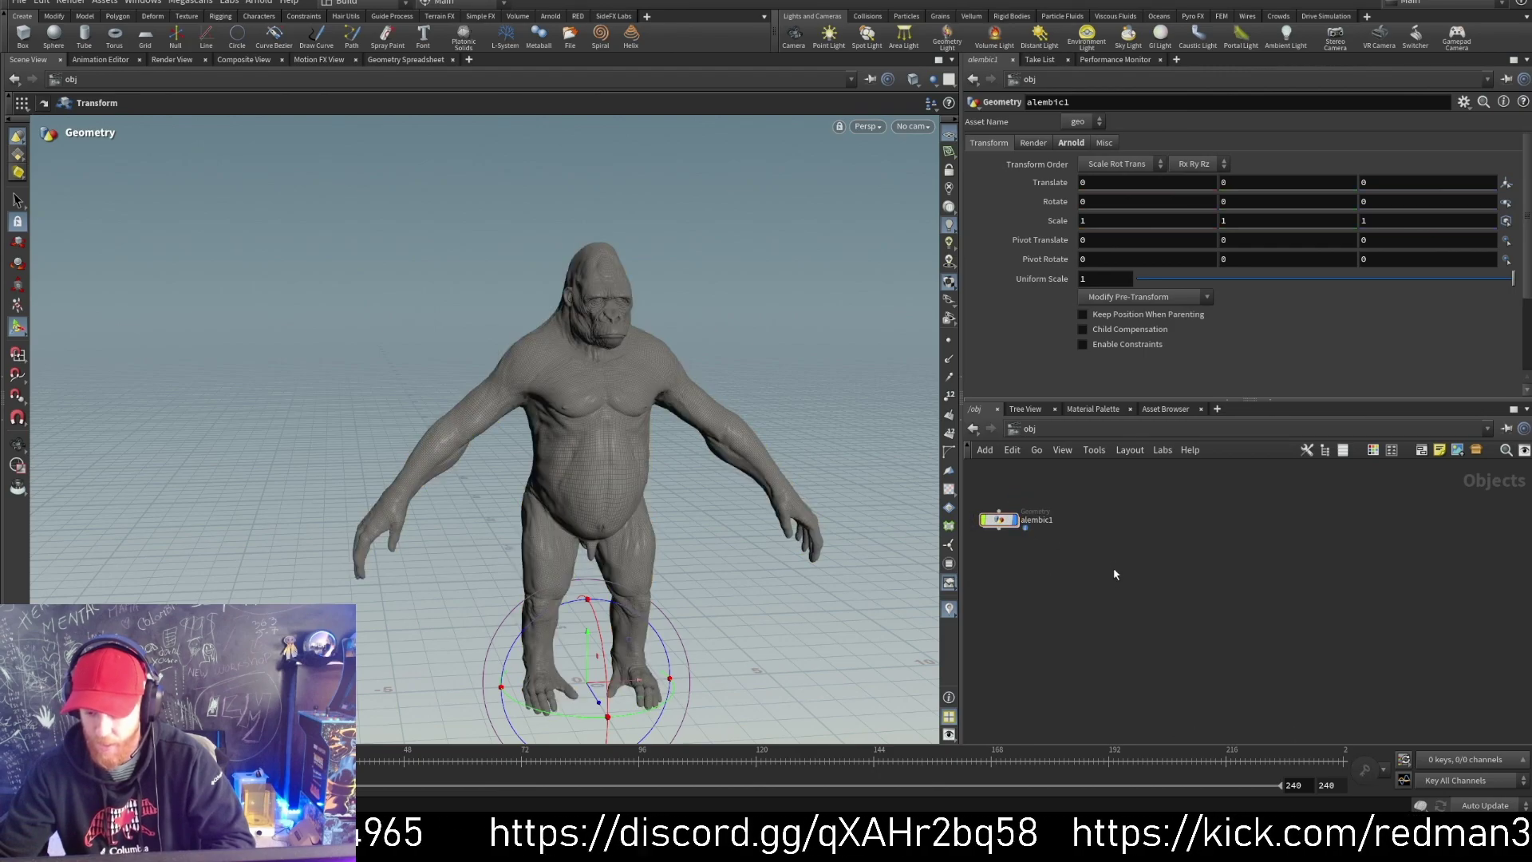
{"action": "key", "text": "Tab"}
{"action": "type", "text": "guides"}
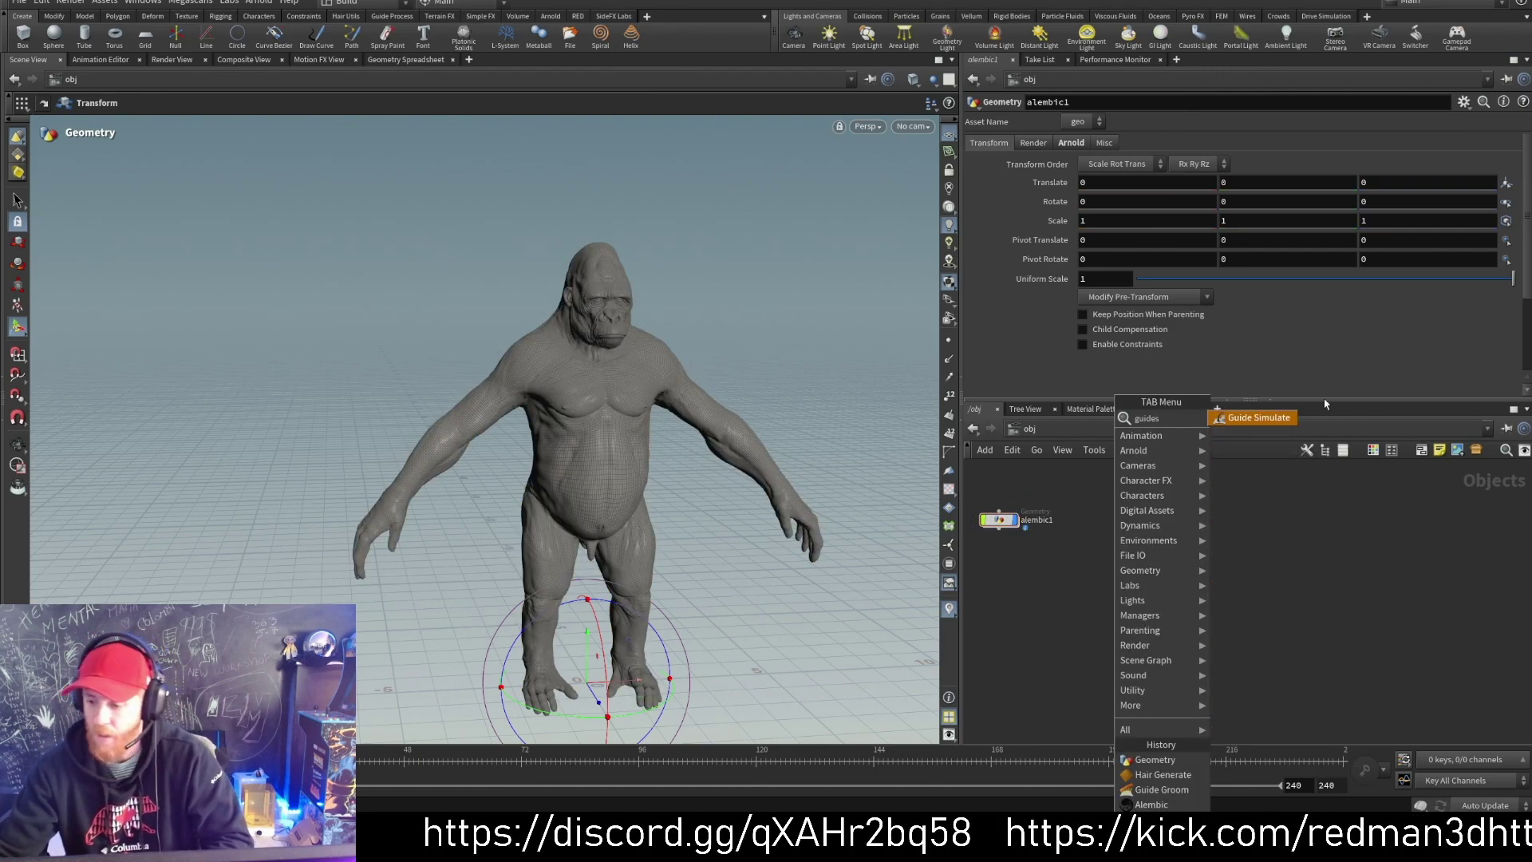
{"action": "key", "text": "BackSpace"}
{"action": "key", "text": "BackSpace"}
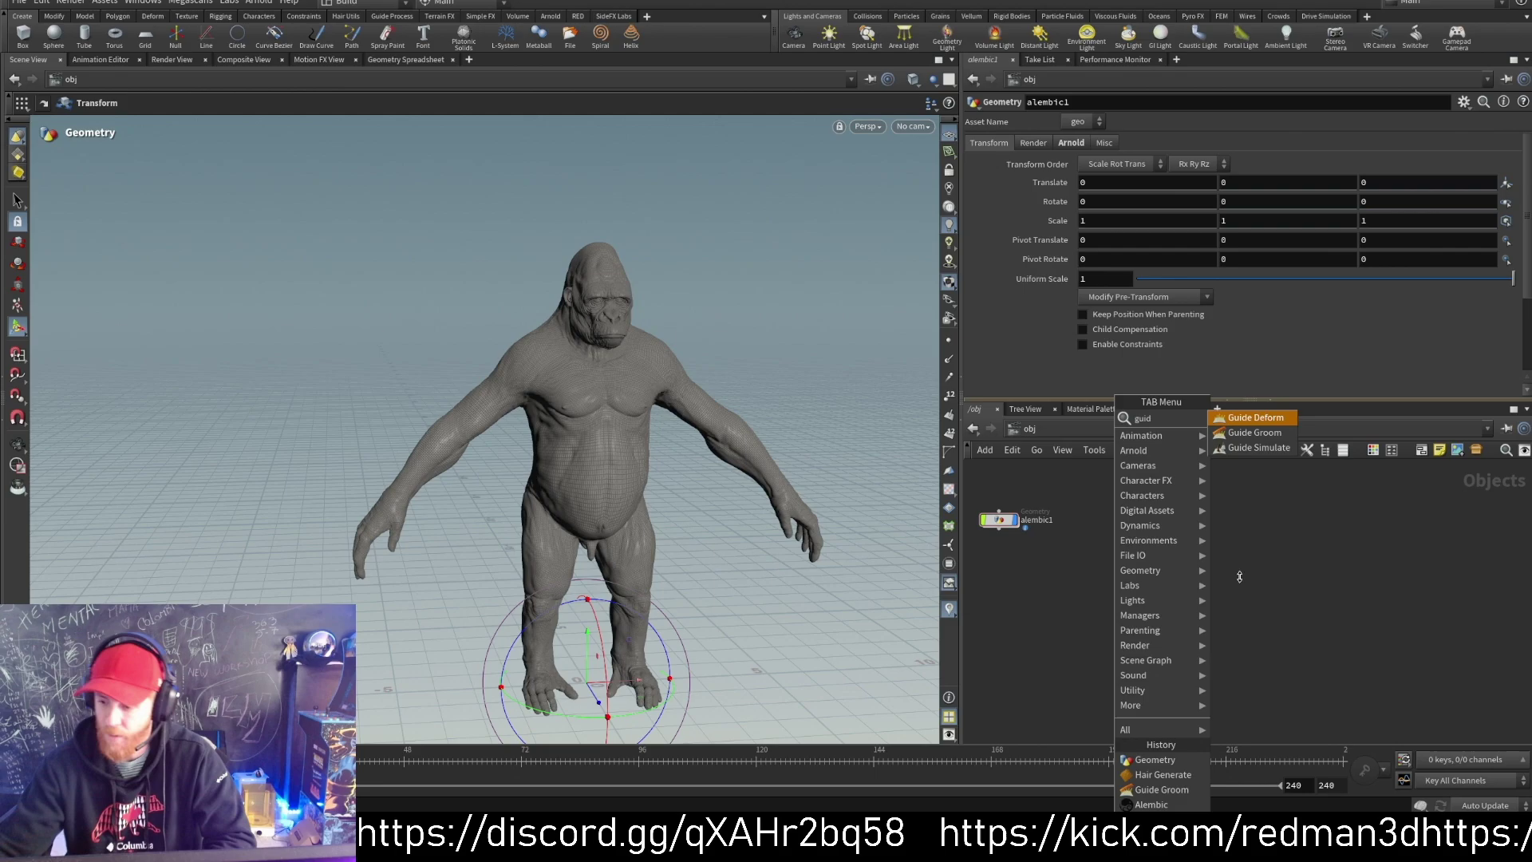
{"action": "left_click", "coordinate": [1245, 416]}
{"action": "left_click", "coordinate": [1173, 547]}
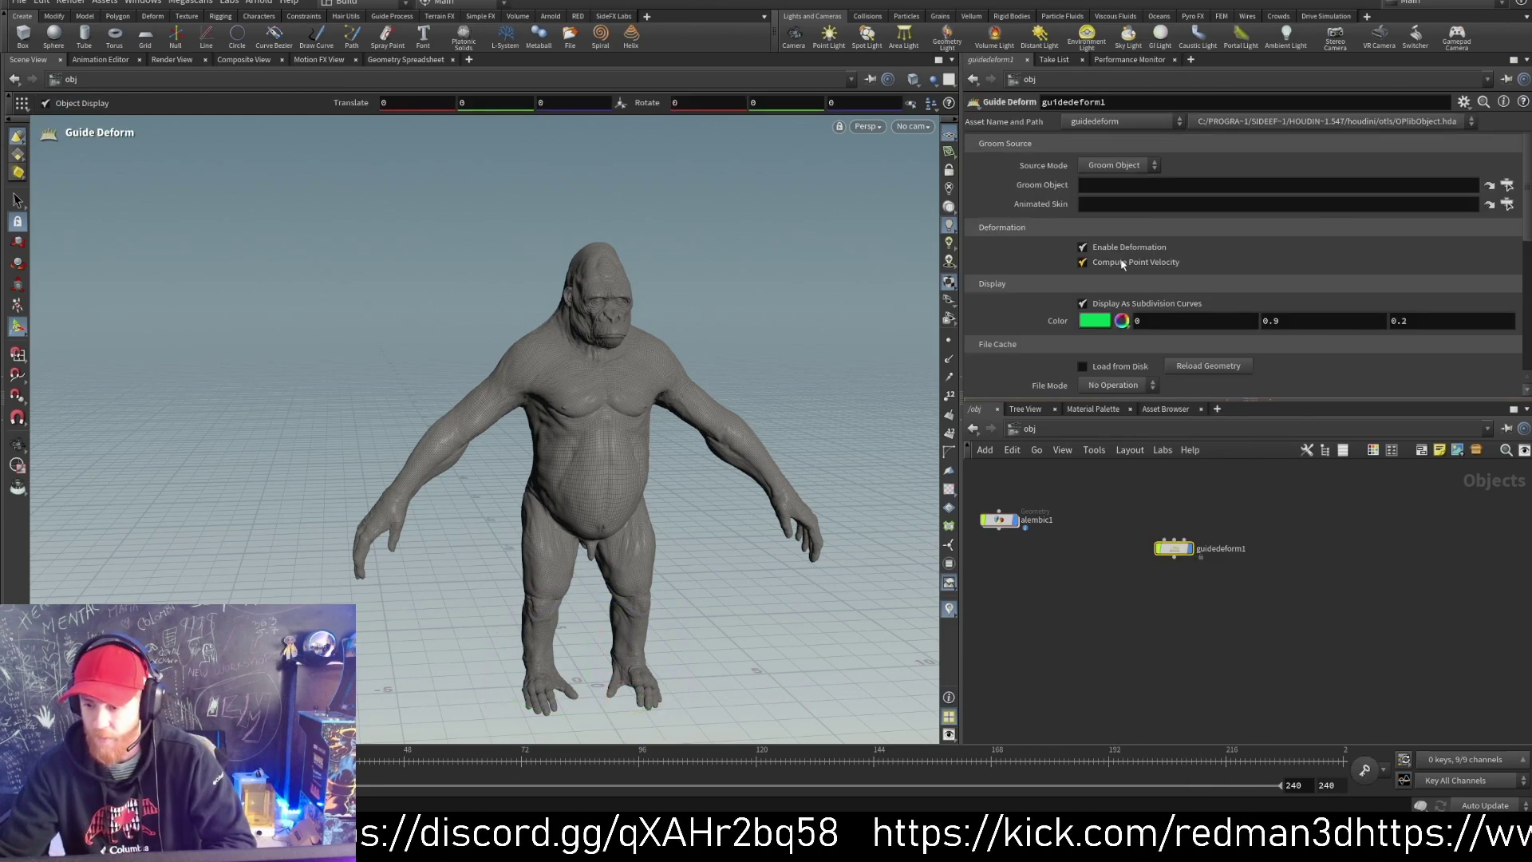
{"action": "key", "text": "Delete"}
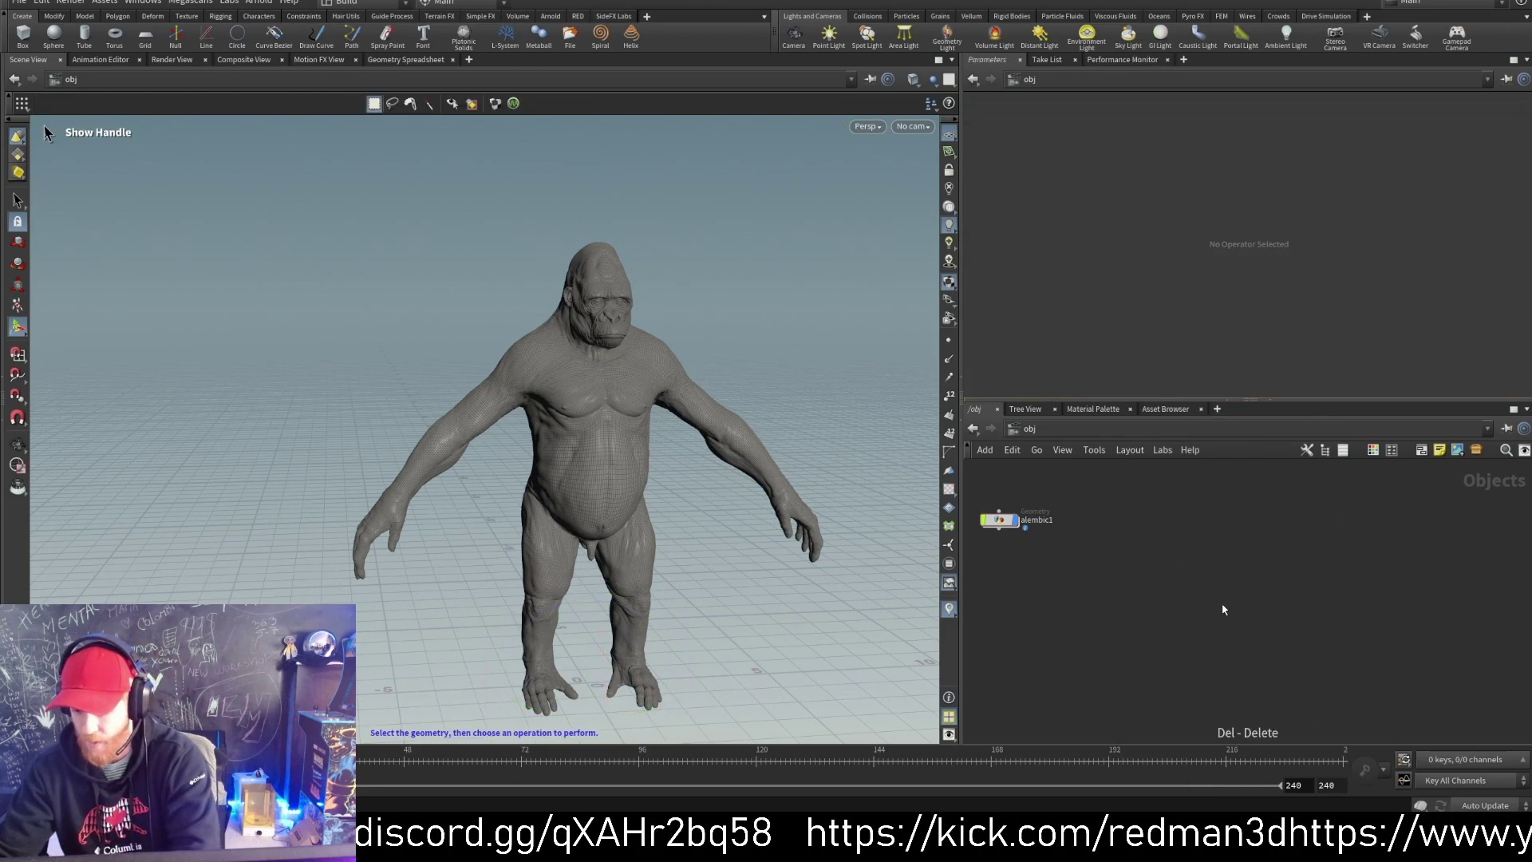
Step: Add a Guide Groom node to the object network beside the gorilla geometry
{"action": "key", "text": "Tab"}
{"action": "type", "text": "guid"}
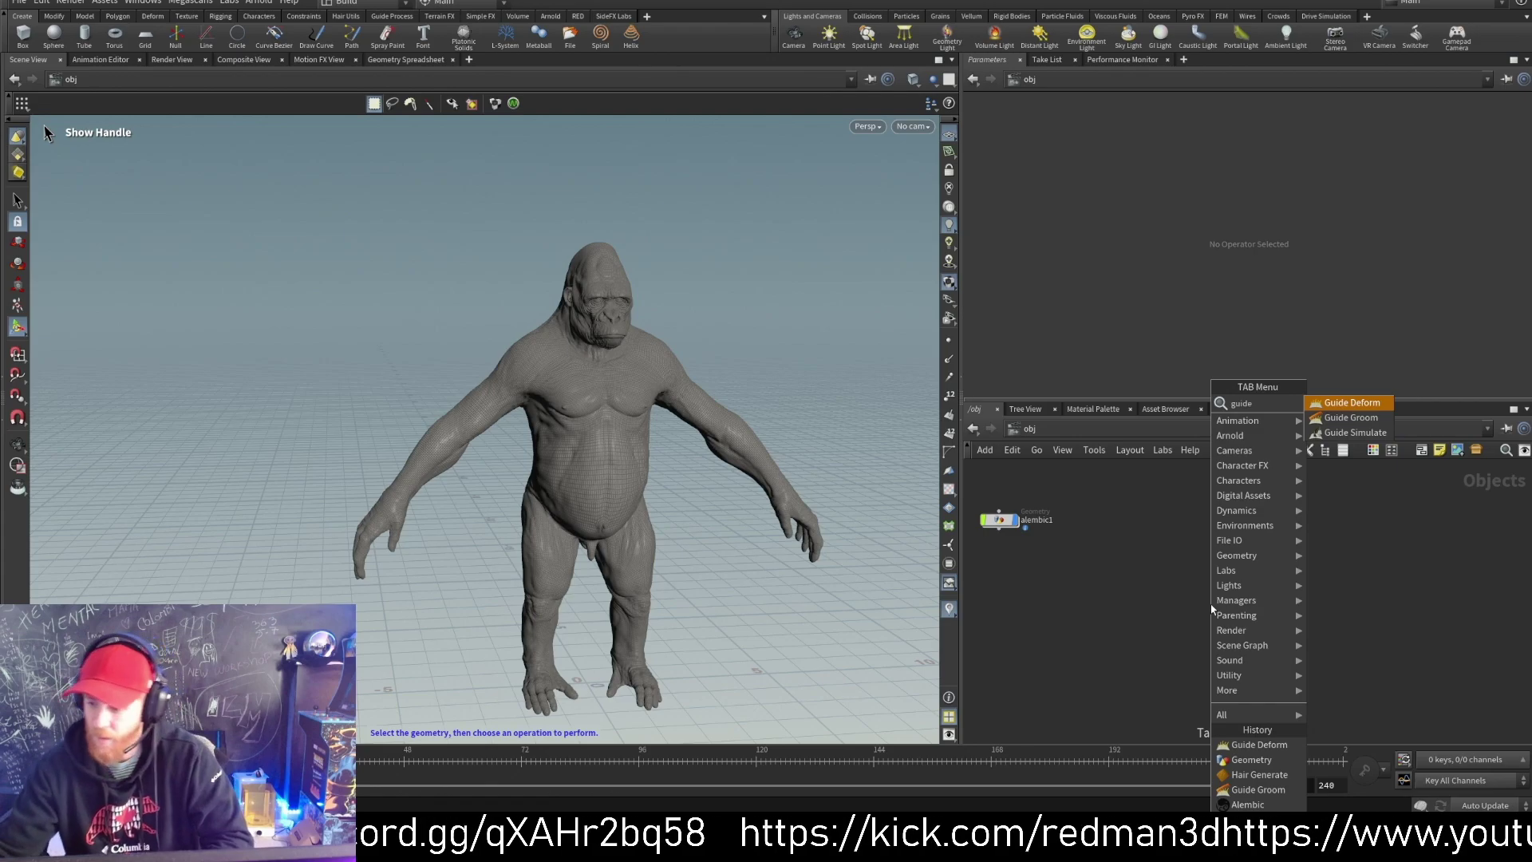
{"action": "left_click", "coordinate": [1351, 418]}
{"action": "left_click", "coordinate": [1217, 559]}
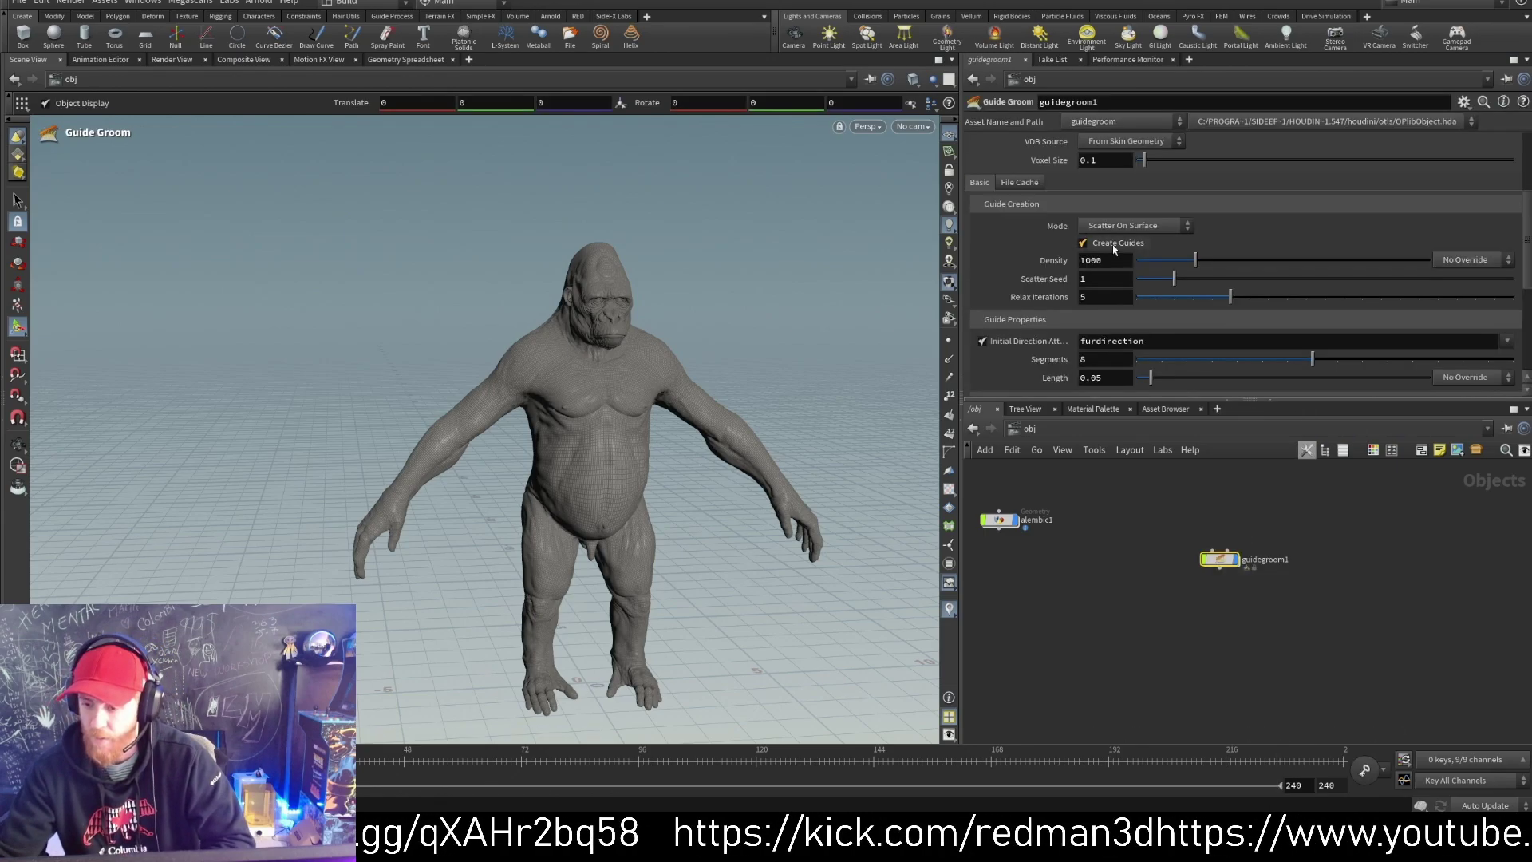
Step: Set the guide groom's skin SOP Path to /obj/alembic1/BODY and disable Create Guides
{"action": "scroll", "coordinate": [1115, 239], "scroll_direction": "up", "scroll_amount": 3}
{"action": "left_click", "coordinate": [1125, 174]}
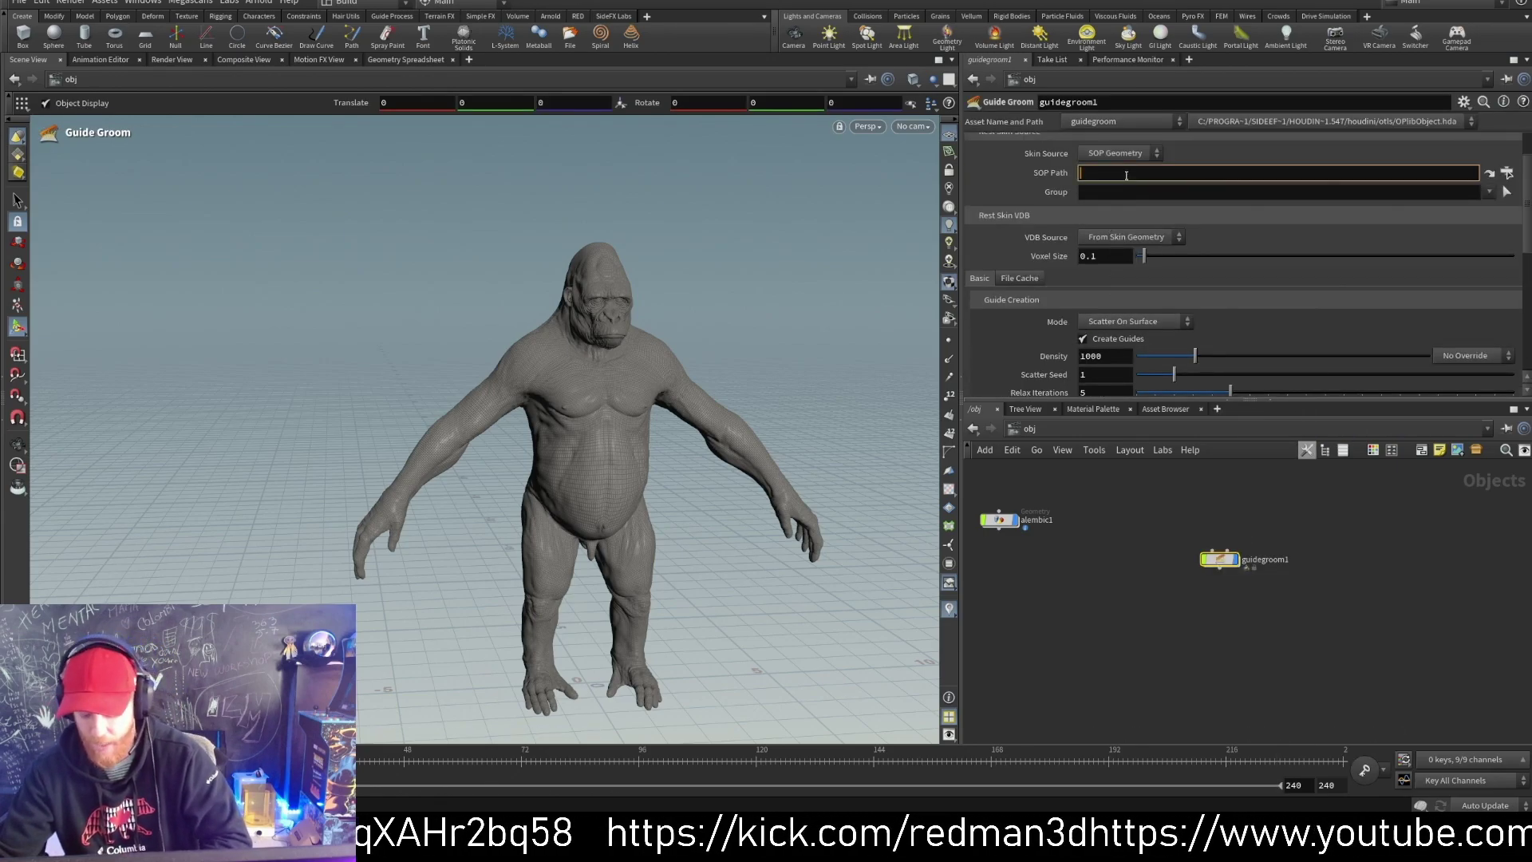
{"action": "type", "text": "/obj/alembic1/BODY"}
{"action": "key", "text": "Return"}
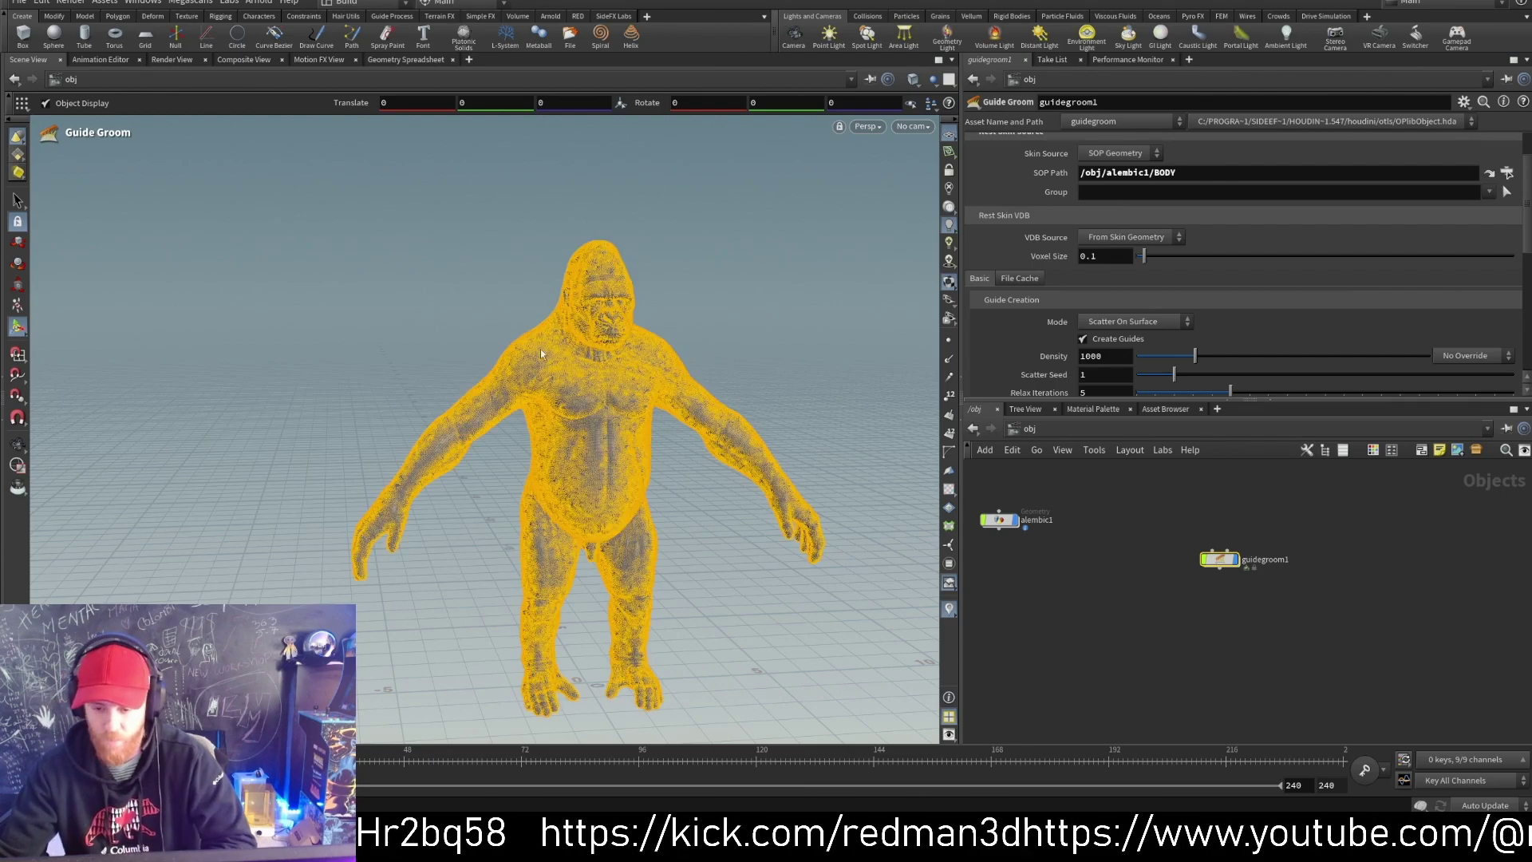
{"action": "scroll", "coordinate": [541, 353], "scroll_direction": "up", "scroll_amount": 5}
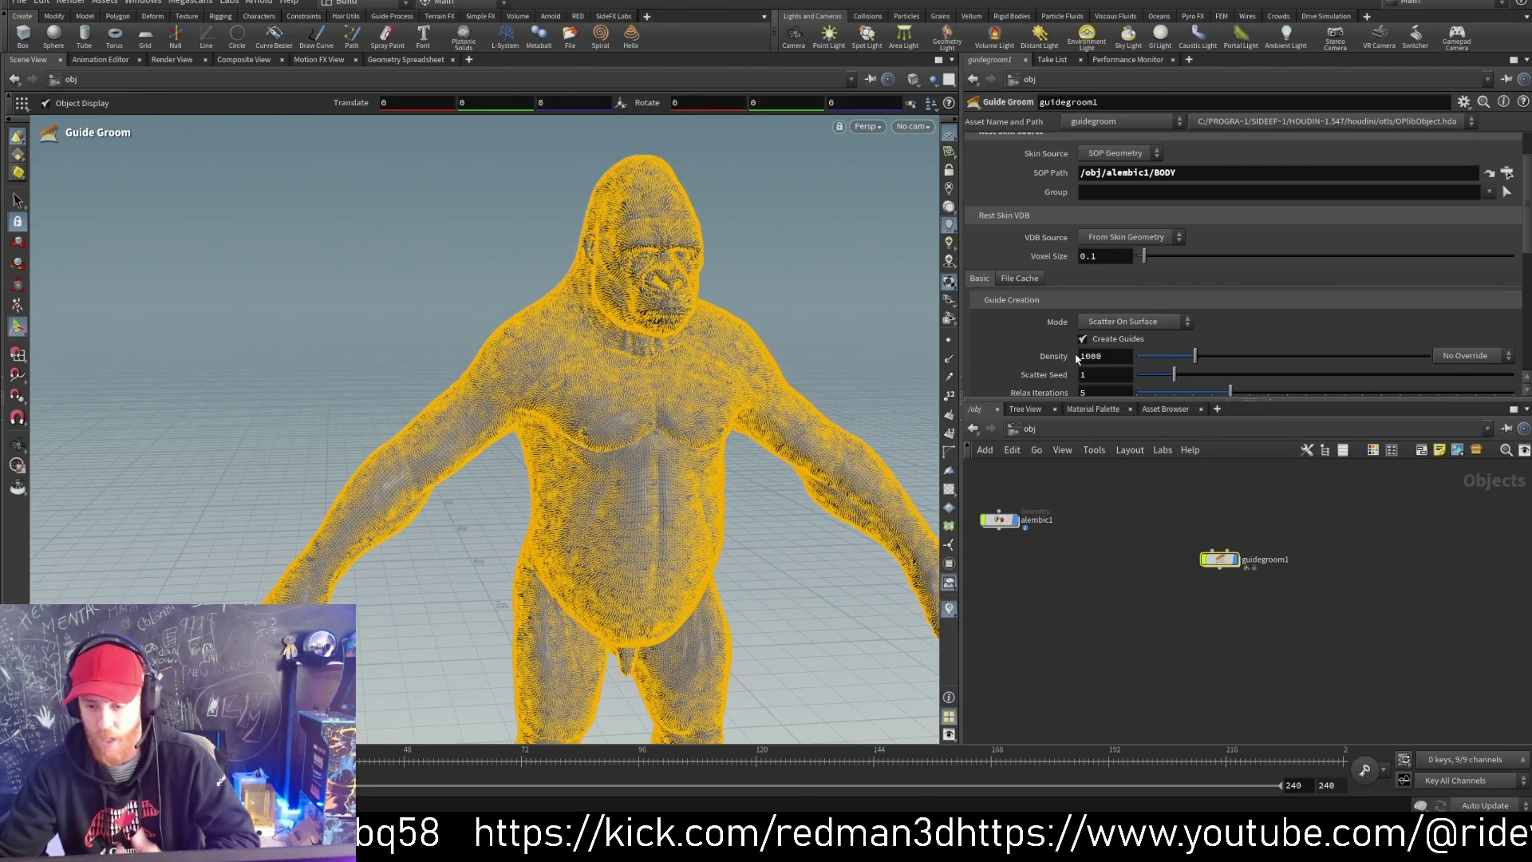
{"action": "left_click", "coordinate": [1125, 343]}
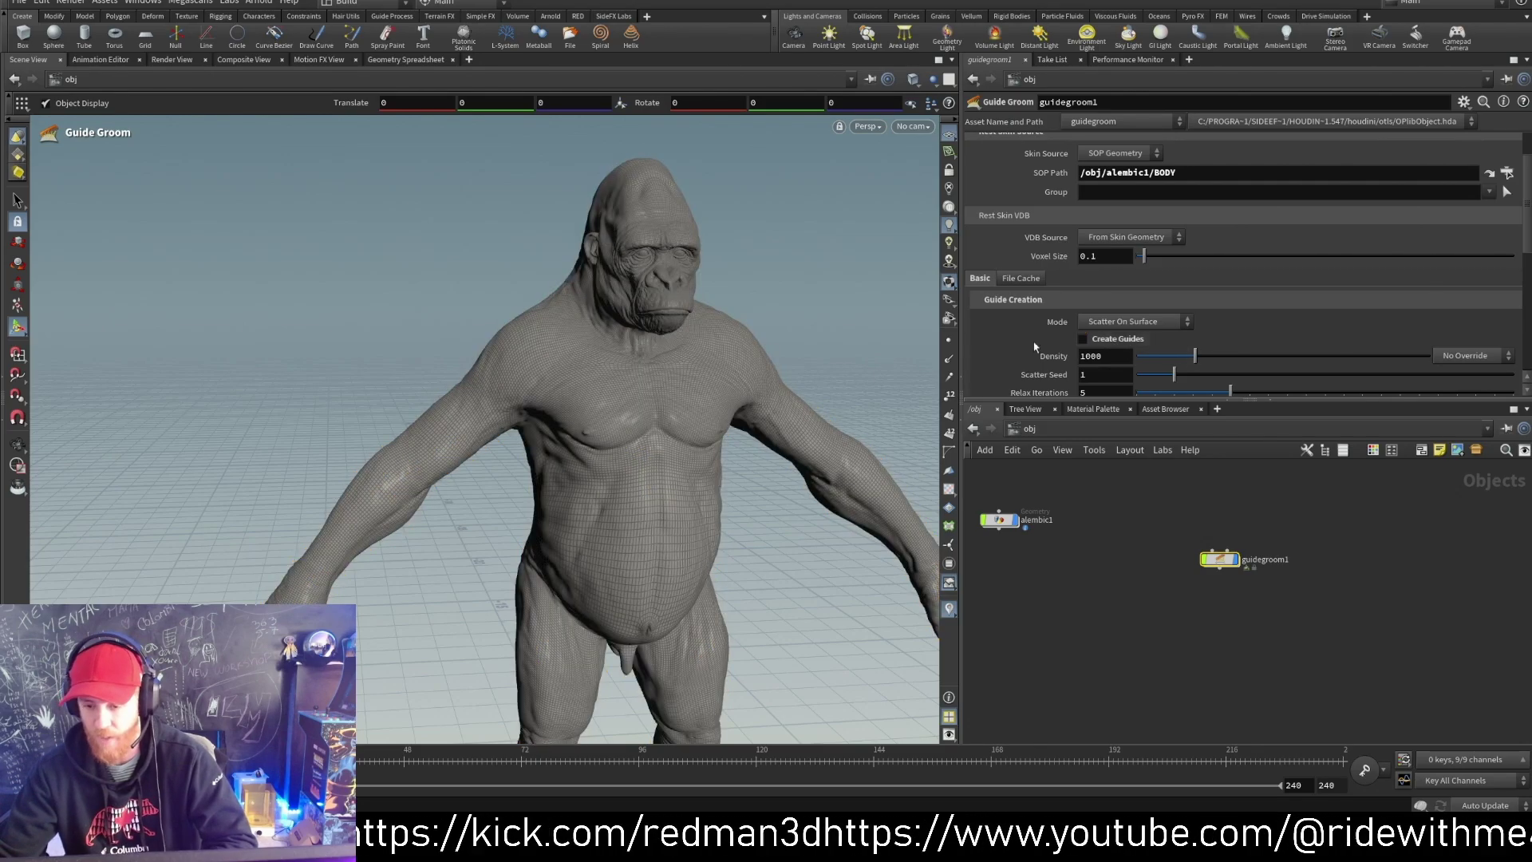
Step: Enter the guide groom's inner groom network and add an Alembic node beside the GUIDES input
{"action": "double_click", "coordinate": [1221, 559]}
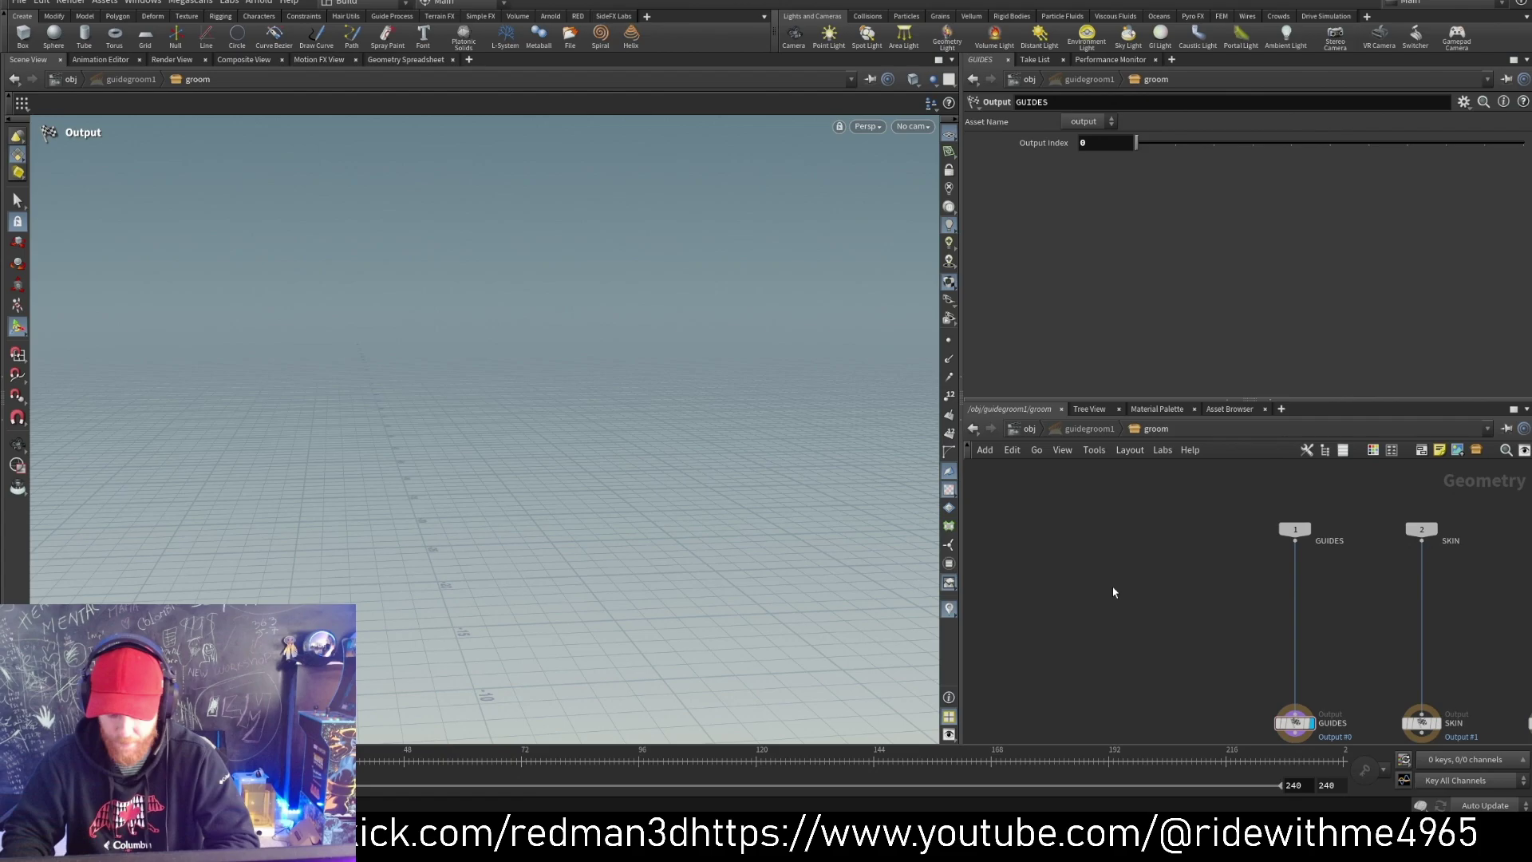
{"action": "key", "text": "Tab"}
{"action": "type", "text": "al"}
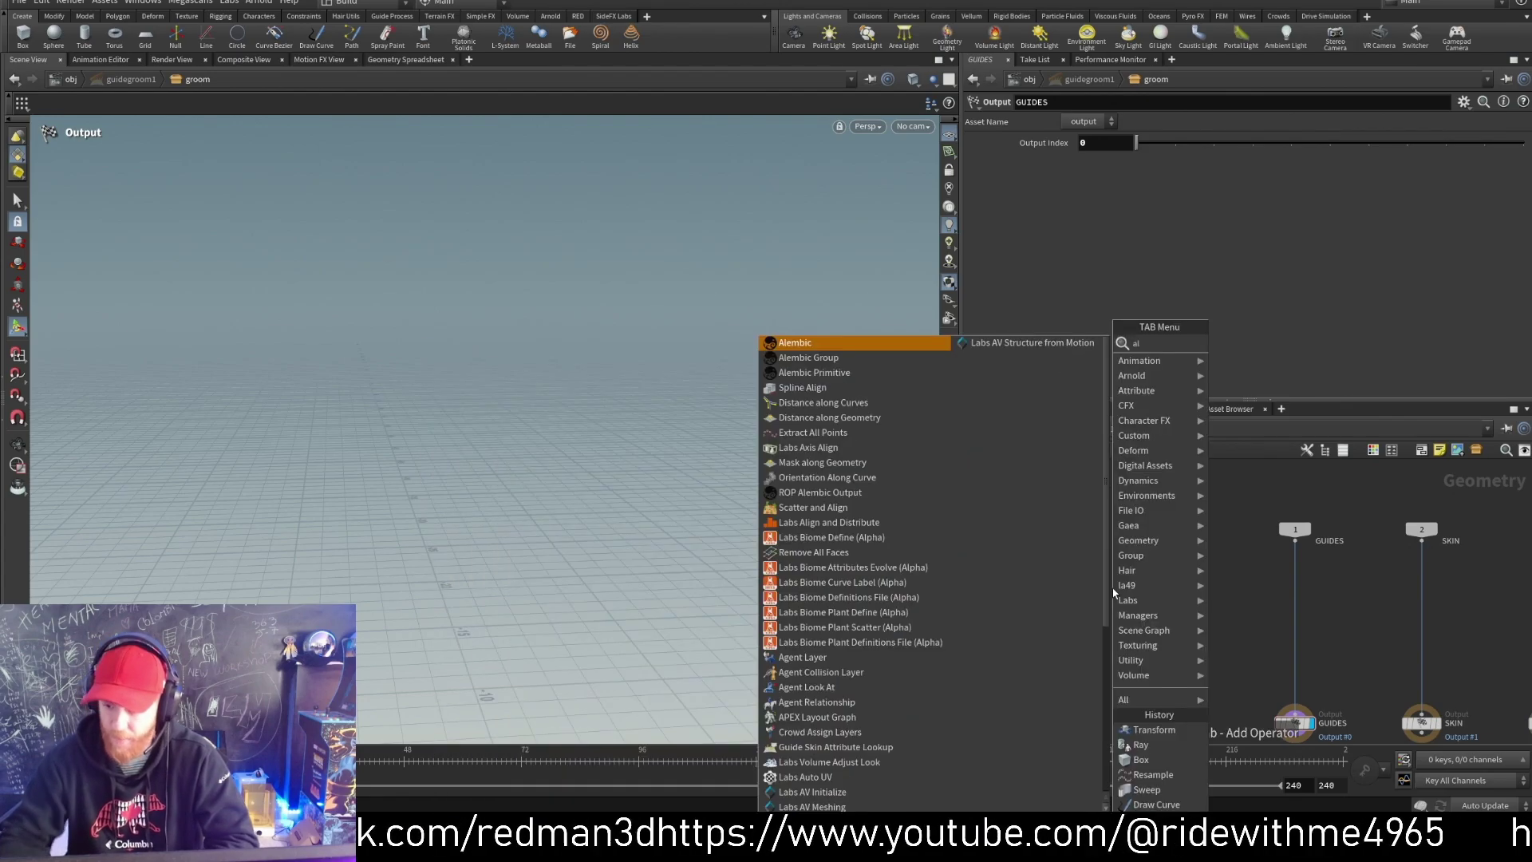
{"action": "left_click", "coordinate": [835, 350]}
{"action": "left_click", "coordinate": [1117, 528]}
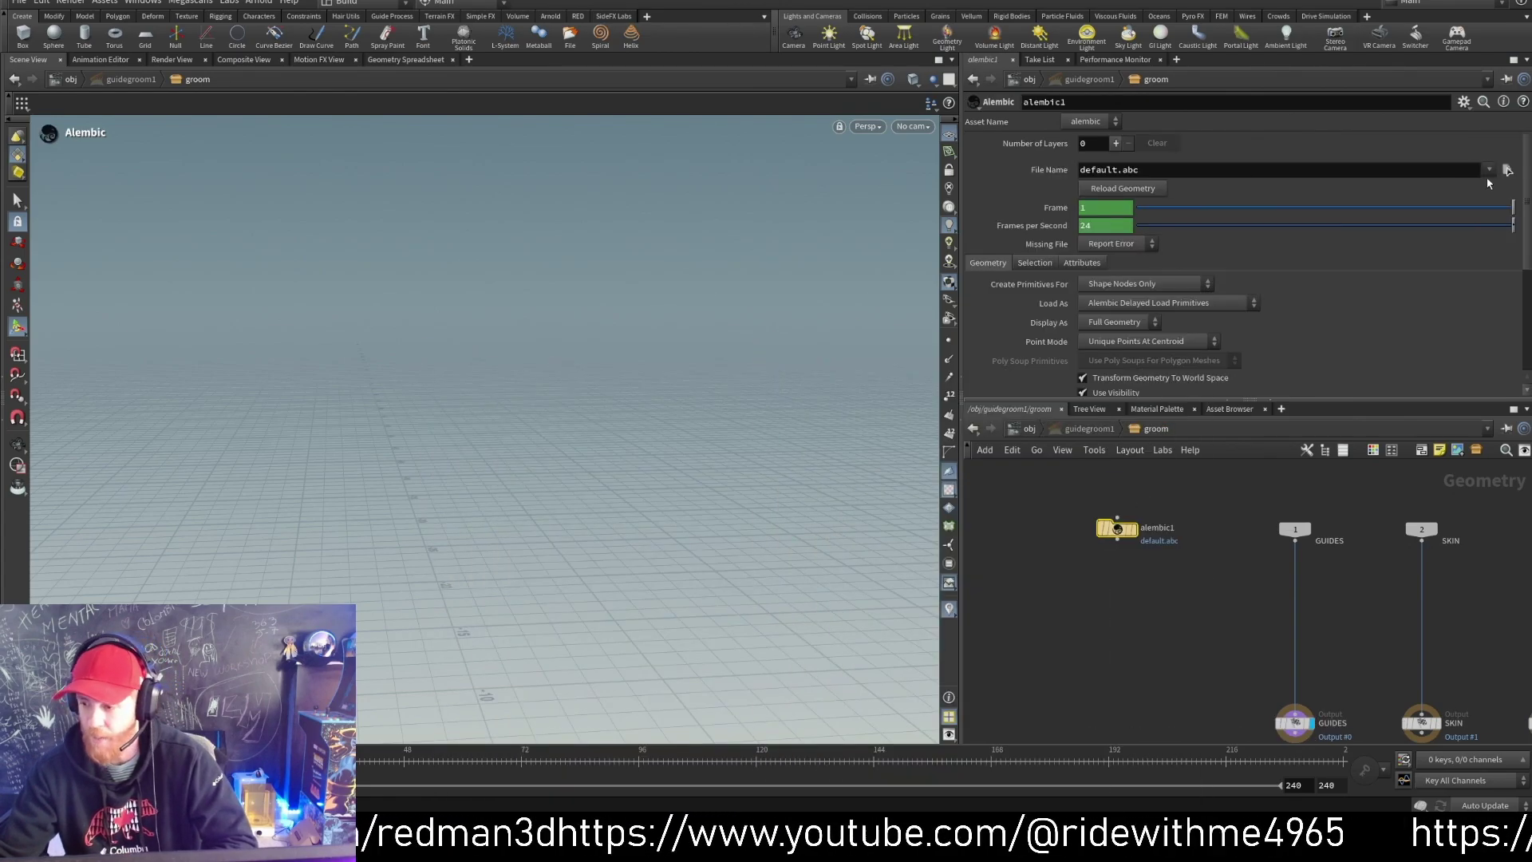
Step: Load E:/test.abc into the new Alembic node and make it the displayed node
{"action": "left_click", "coordinate": [1507, 170]}
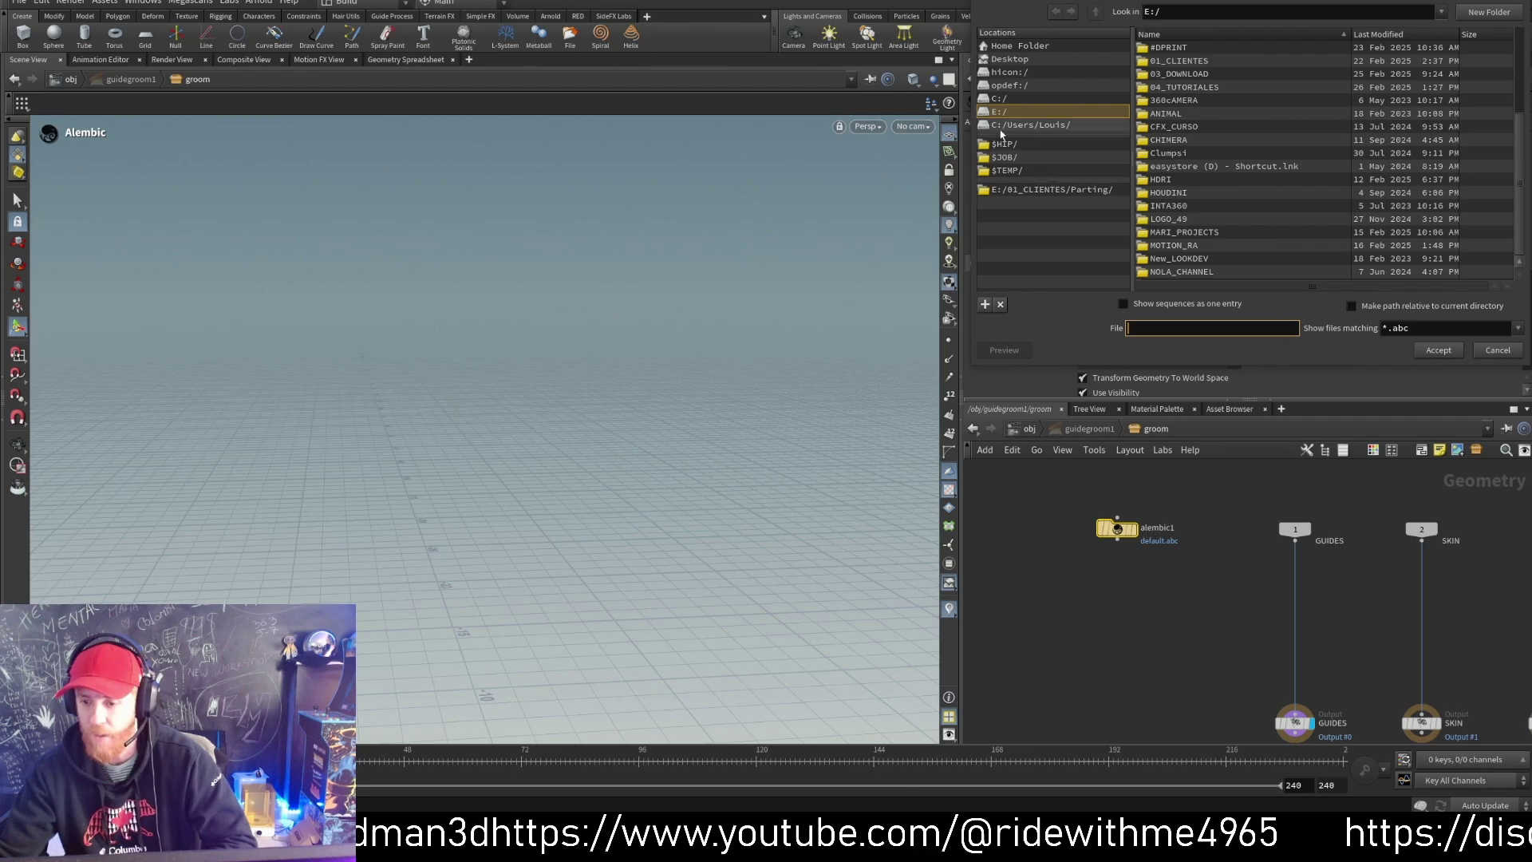
{"action": "scroll", "coordinate": [1233, 183], "scroll_direction": "down", "scroll_amount": 3}
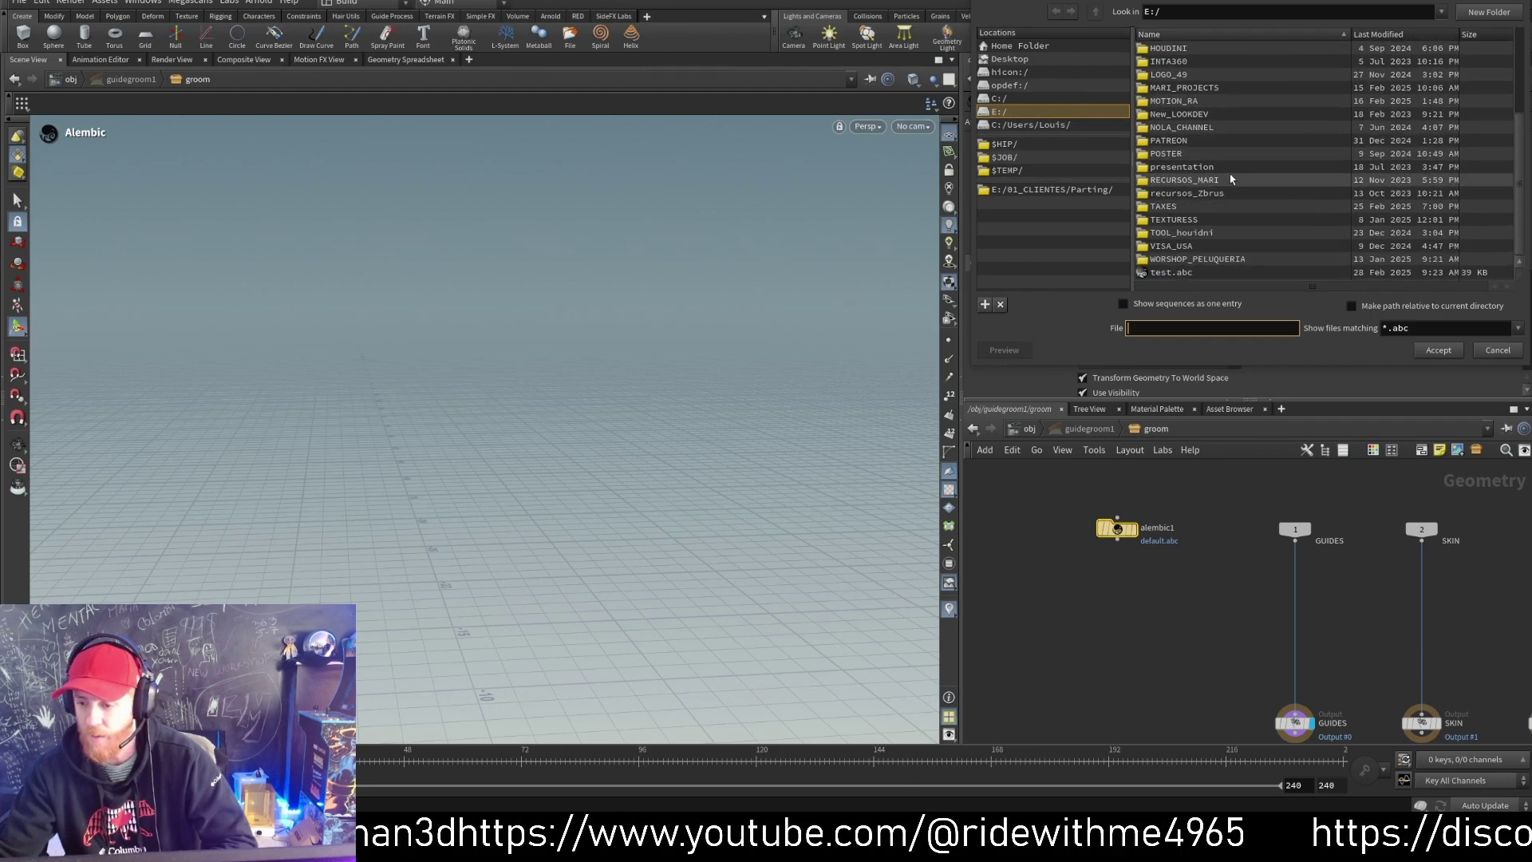
{"action": "left_click", "coordinate": [1168, 272]}
{"action": "left_click", "coordinate": [1438, 350]}
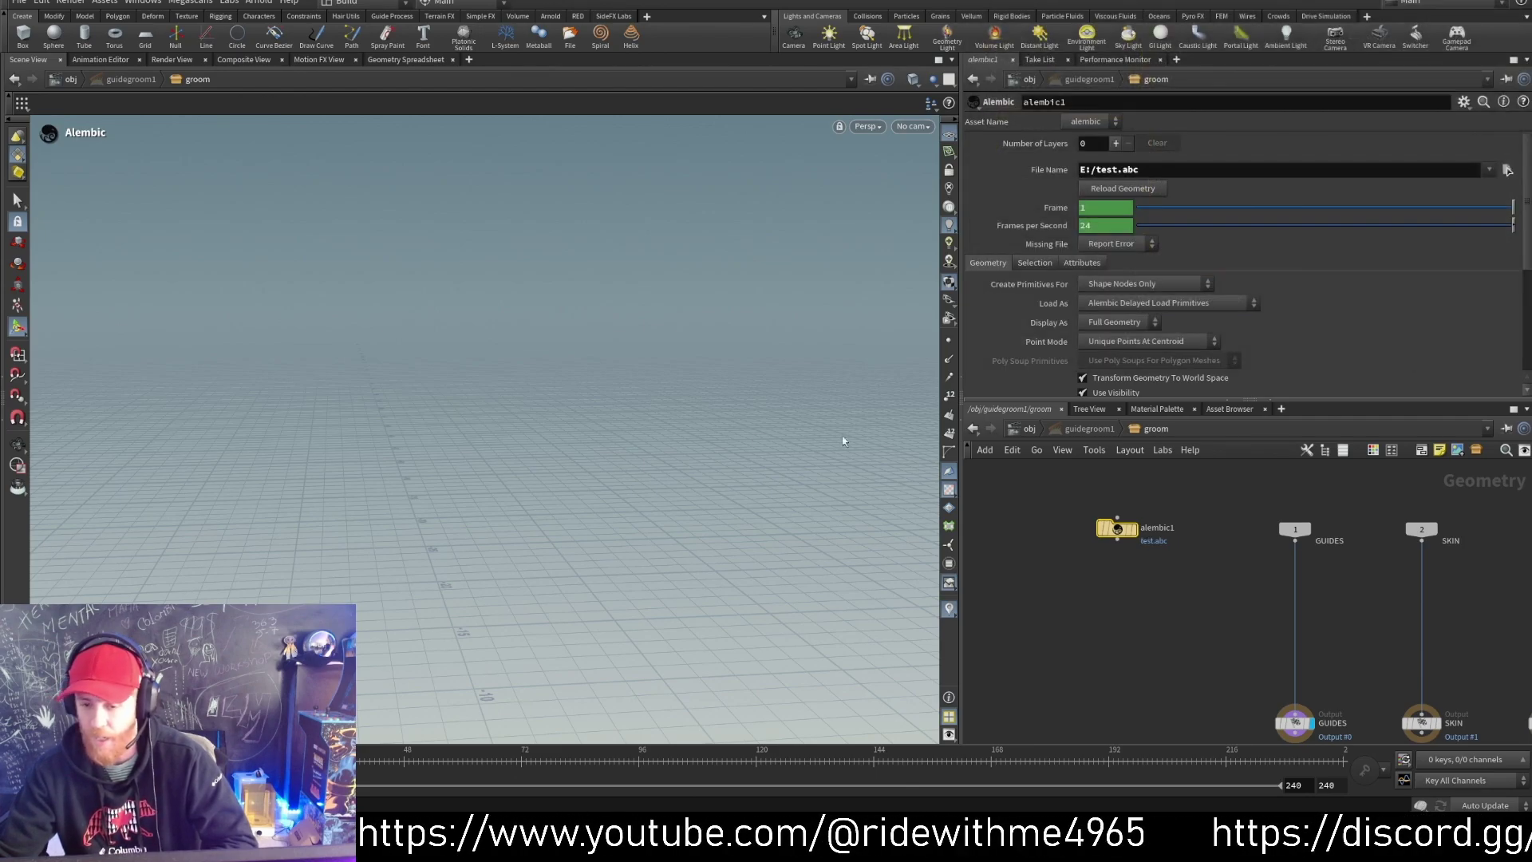
{"action": "left_click", "coordinate": [1135, 530]}
{"action": "right_click_drag", "start_coordinate": [622, 417], "coordinate": [482, 324], "text": "alt"}
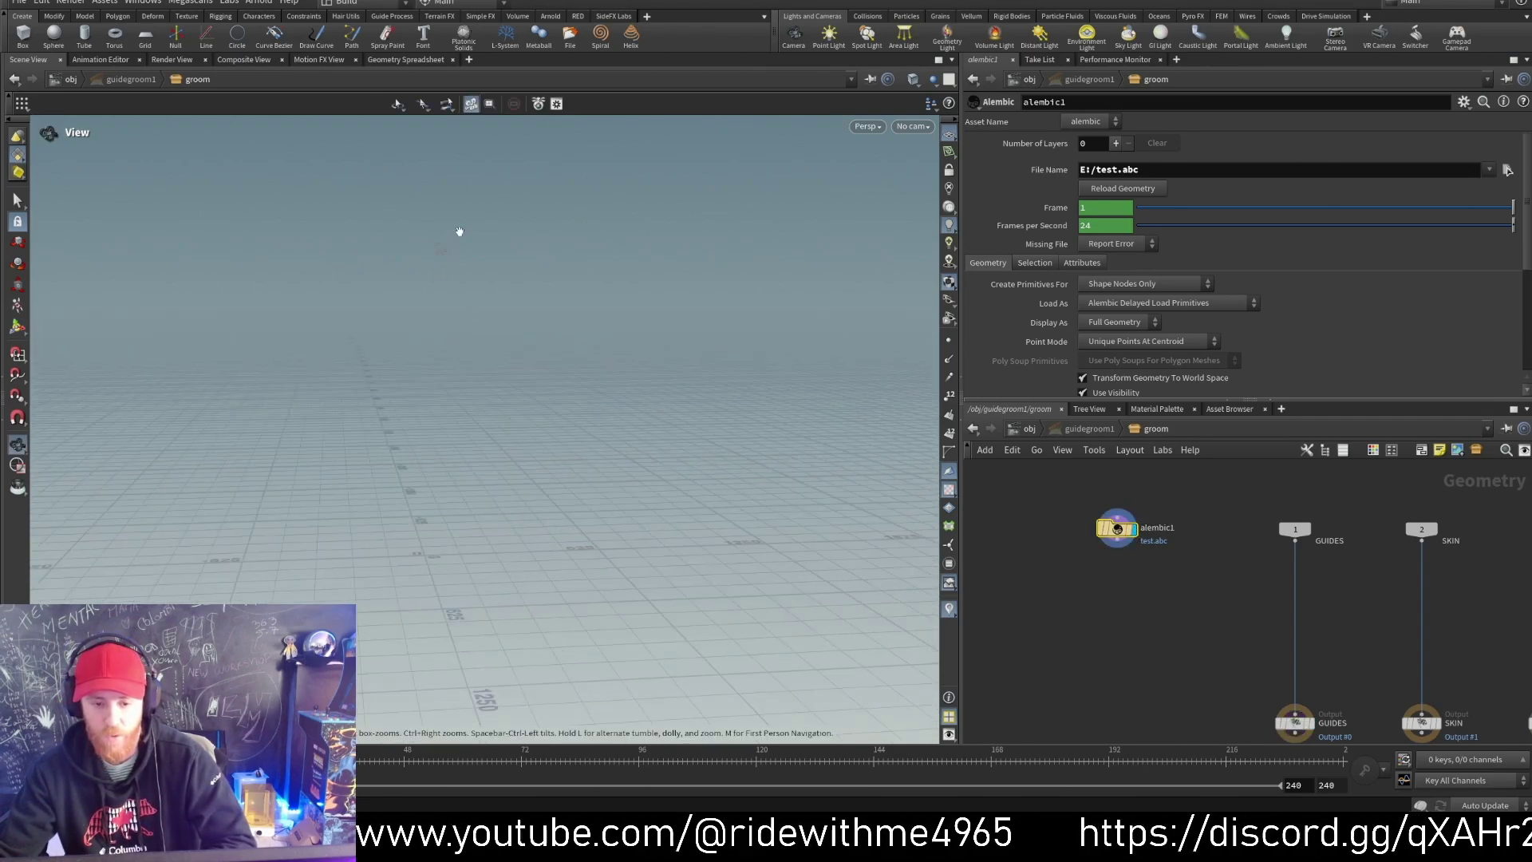
Step: Add a Transform node below alembic1, fed by the imported curves, and make it the displayed node
{"action": "mouse_move", "coordinate": [458, 232]}
{"action": "middle_mouse_down", "text": "alt"}
{"action": "mouse_move", "coordinate": [304, 298]}
{"action": "mouse_move", "coordinate": [453, 261]}
{"action": "middle_mouse_up", "text": "alt"}
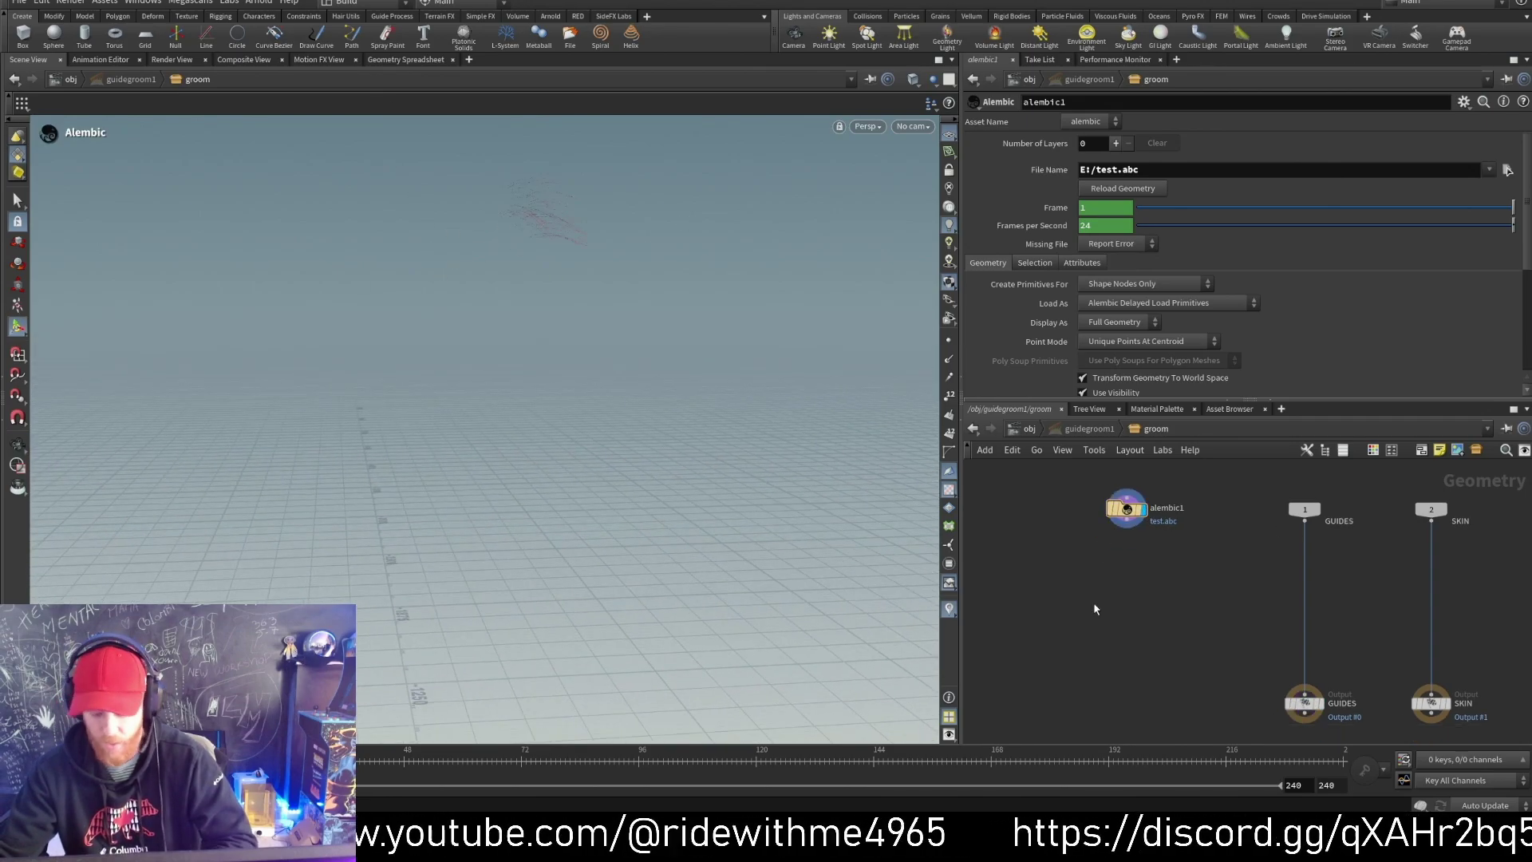
{"action": "key", "text": "Tab"}
{"action": "type", "text": "tra"}
{"action": "left_click", "coordinate": [1274, 373]}
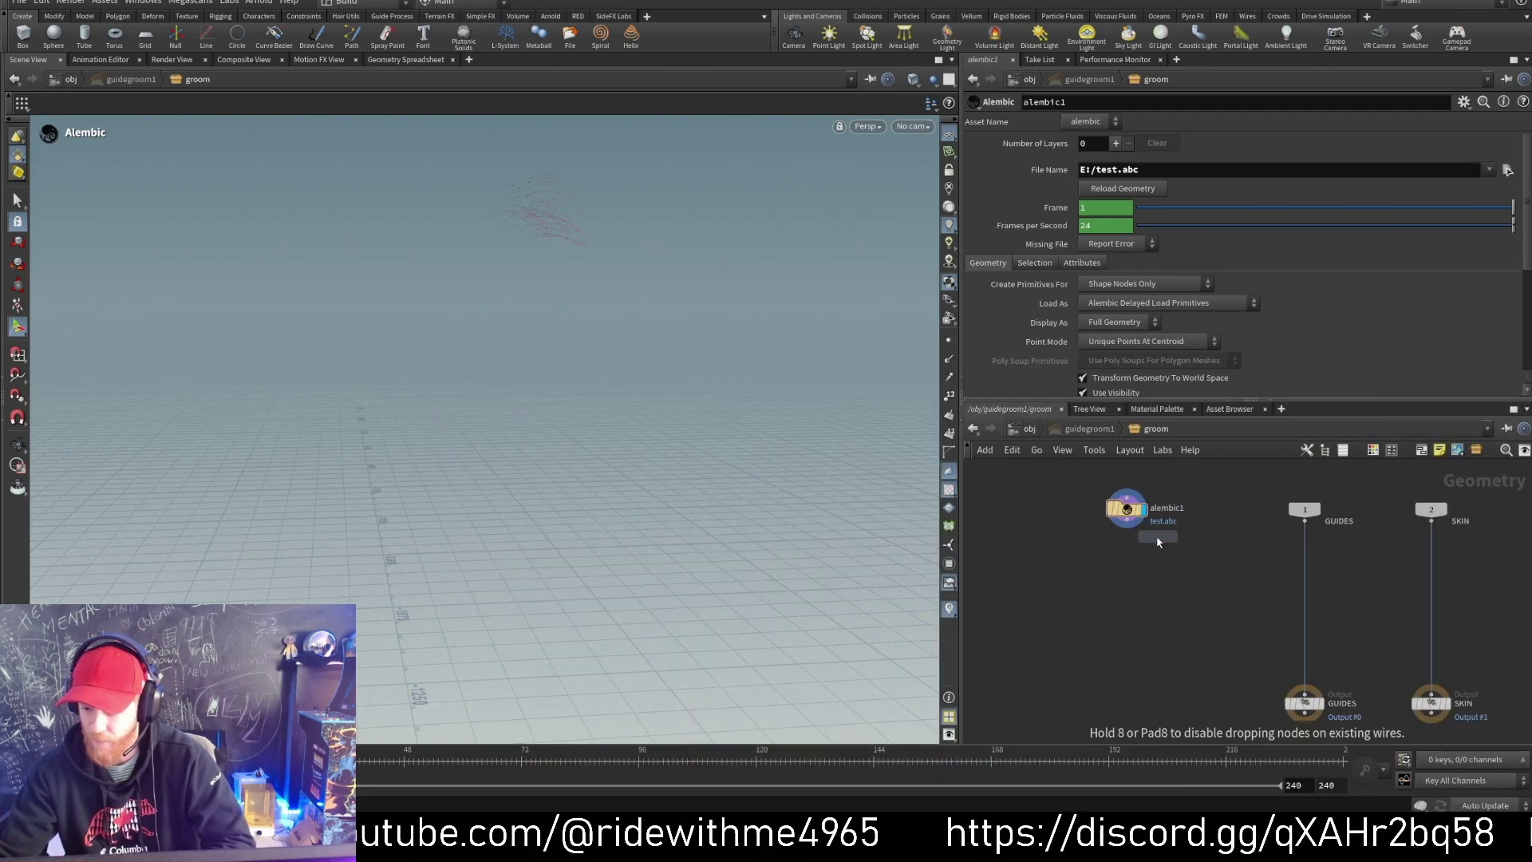
{"action": "left_click", "coordinate": [1132, 591]}
{"action": "left_click", "coordinate": [1135, 589]}
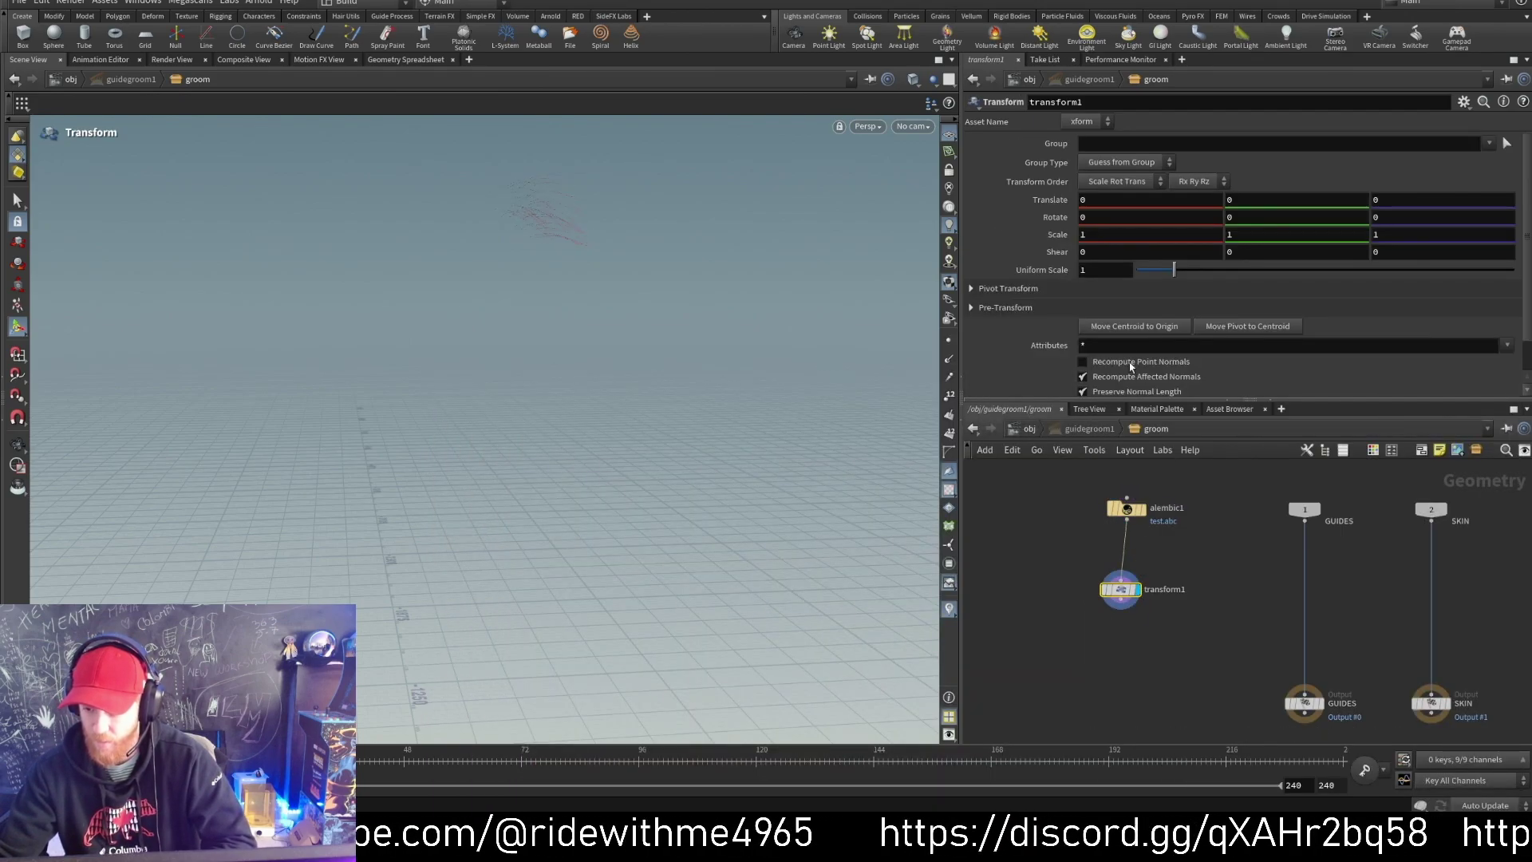
Step: Set the Transform node's Uniform Scale to .01
{"action": "left_click", "coordinate": [1105, 270]}
{"action": "type", "text": "."}
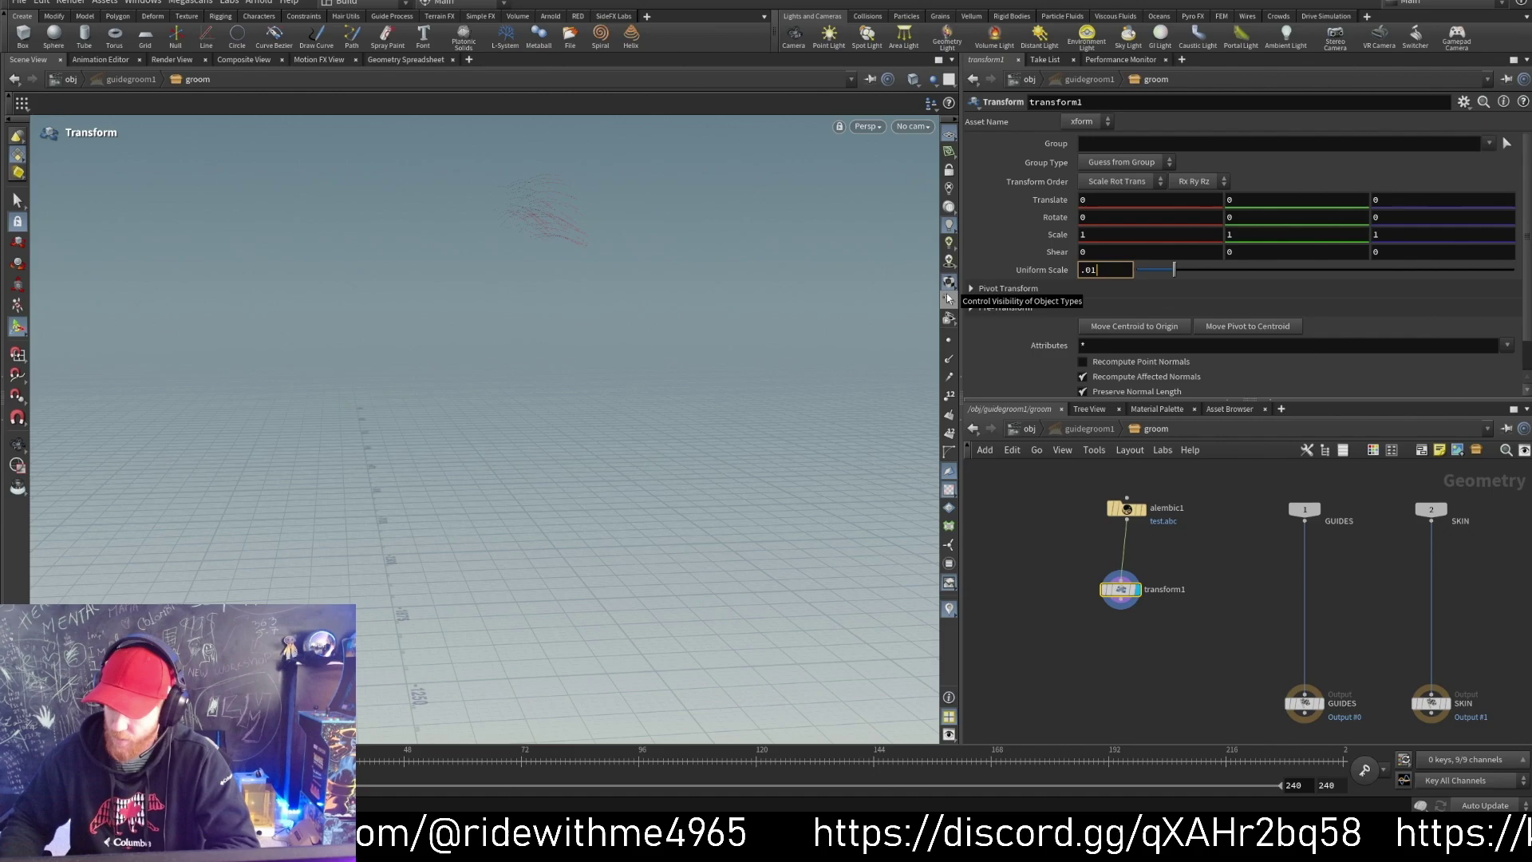
{"action": "type", "text": "01"}
{"action": "key", "text": "Return"}
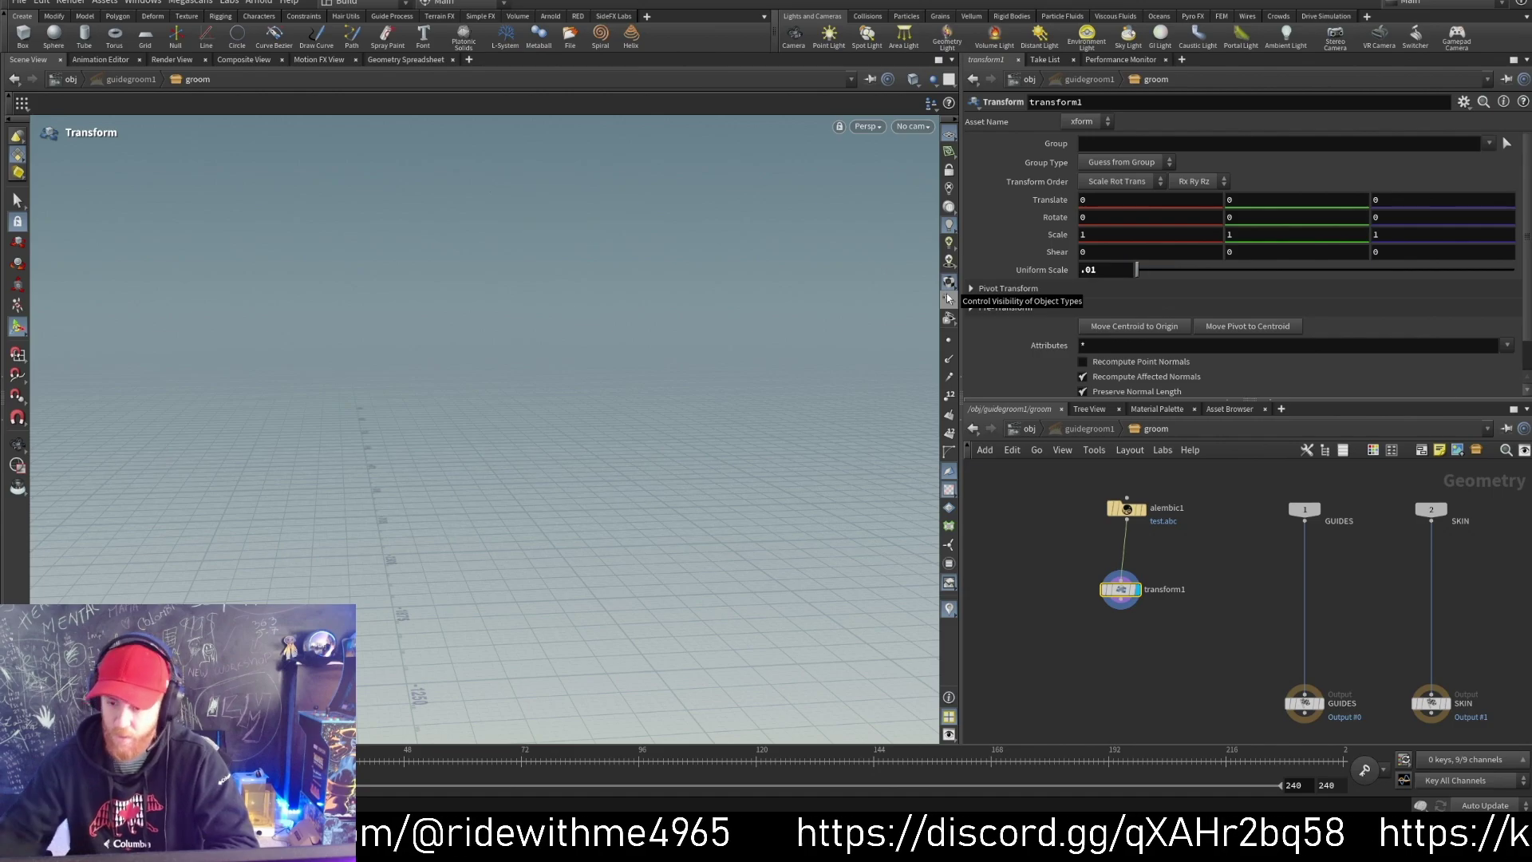
Step: Show the other scene objects in the viewport and inspect the scaled strands against the gorilla's head
{"action": "left_click", "coordinate": [932, 79]}
{"action": "left_click", "coordinate": [941, 94]}
{"action": "left_click_drag", "start_coordinate": [572, 486], "coordinate": [639, 322], "text": "alt"}
{"action": "key", "text": "space+g"}
{"action": "middle_click_drag", "start_coordinate": [514, 348], "coordinate": [447, 400], "text": "alt"}
{"action": "right_click_drag", "start_coordinate": [447, 400], "coordinate": [786, 367], "text": "alt"}
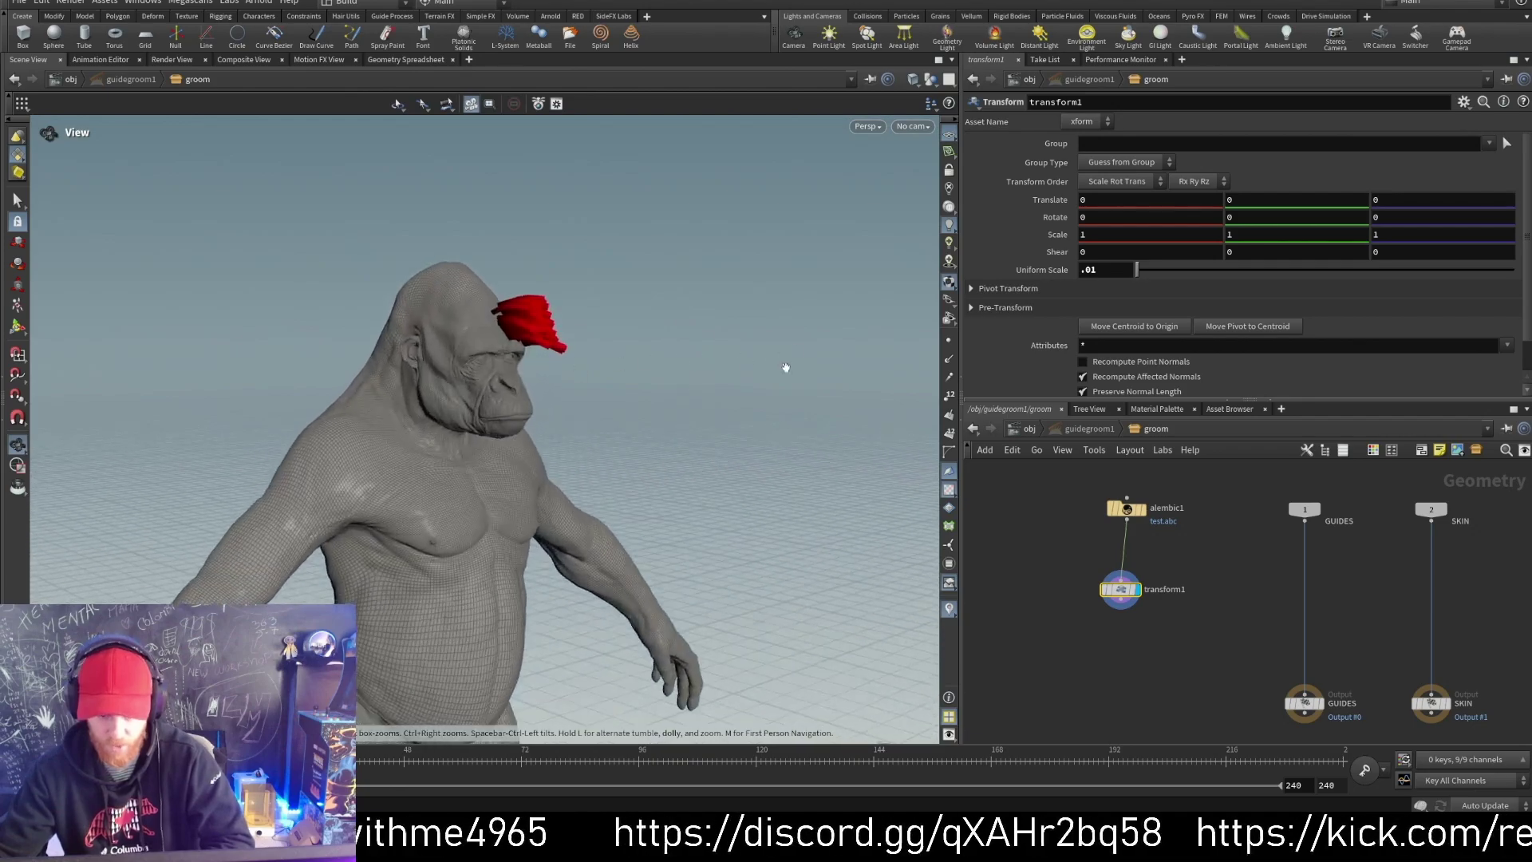
{"action": "left_click_drag", "start_coordinate": [539, 407], "coordinate": [513, 380], "text": "alt"}
{"action": "middle_click_drag", "start_coordinate": [513, 380], "coordinate": [503, 459], "text": "alt"}
{"action": "right_click_drag", "start_coordinate": [503, 459], "coordinate": [739, 359], "text": "alt"}
{"action": "left_click_drag", "start_coordinate": [739, 359], "coordinate": [639, 375], "text": "alt"}
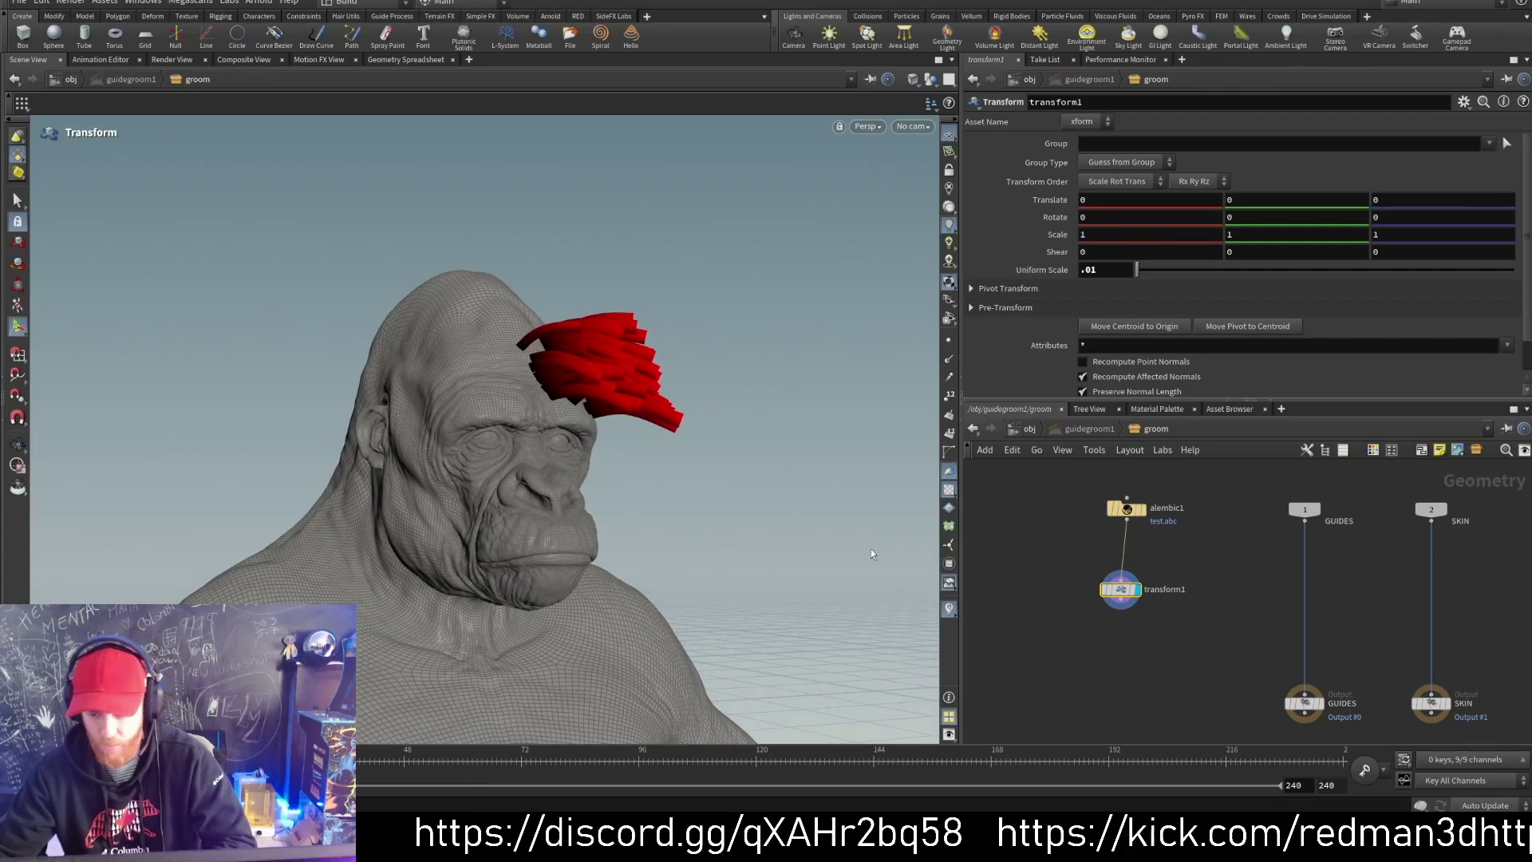
Step: Add a Guide Groom node to the groom network below transform1
{"action": "middle_click_drag", "start_coordinate": [1113, 662], "coordinate": [1115, 658]}
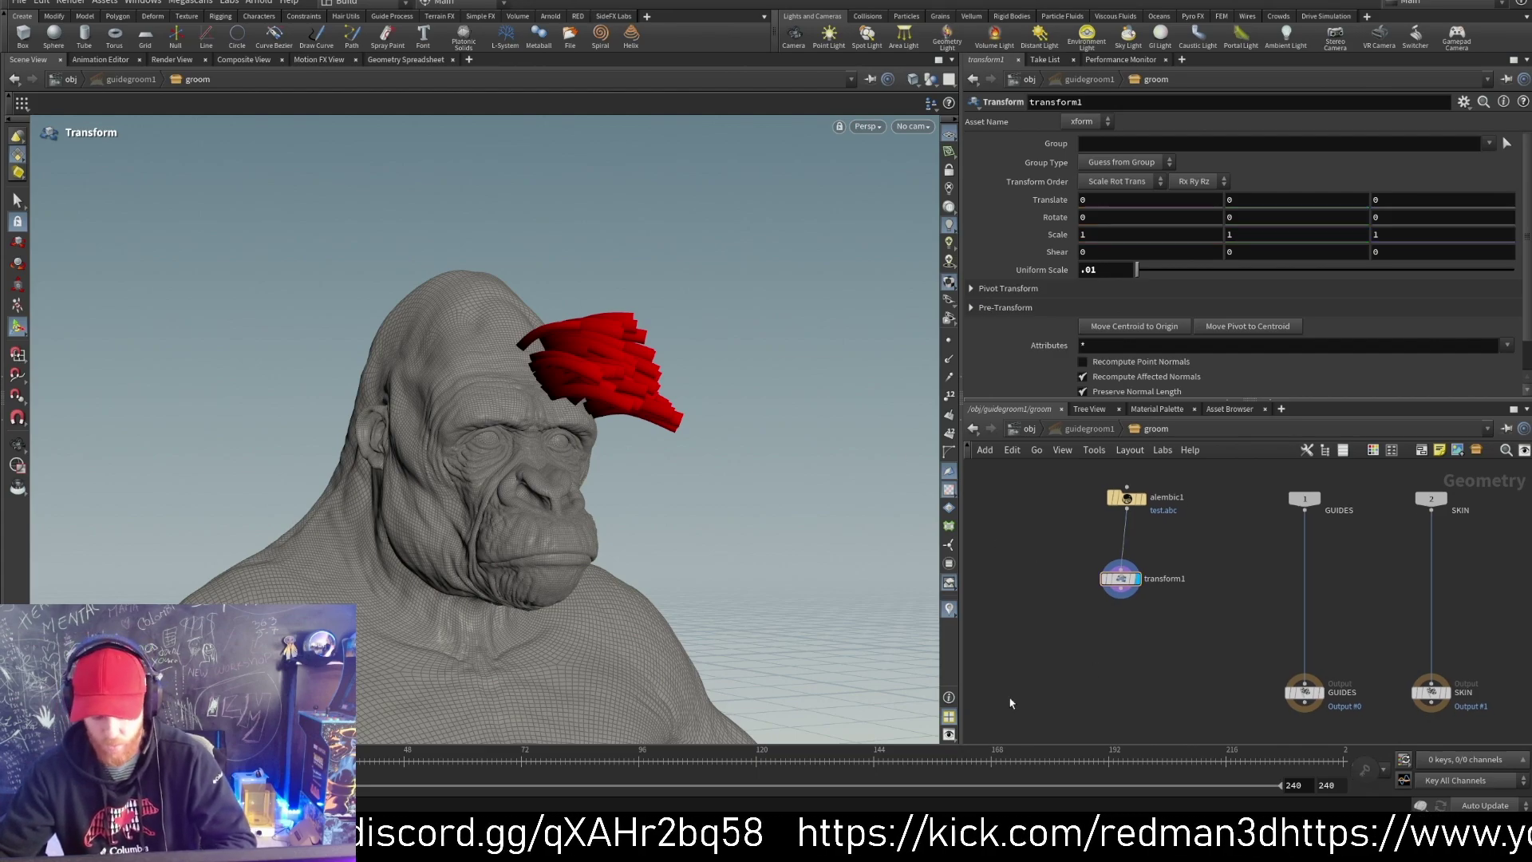
{"action": "key", "text": "Tab"}
{"action": "type", "text": "gui"}
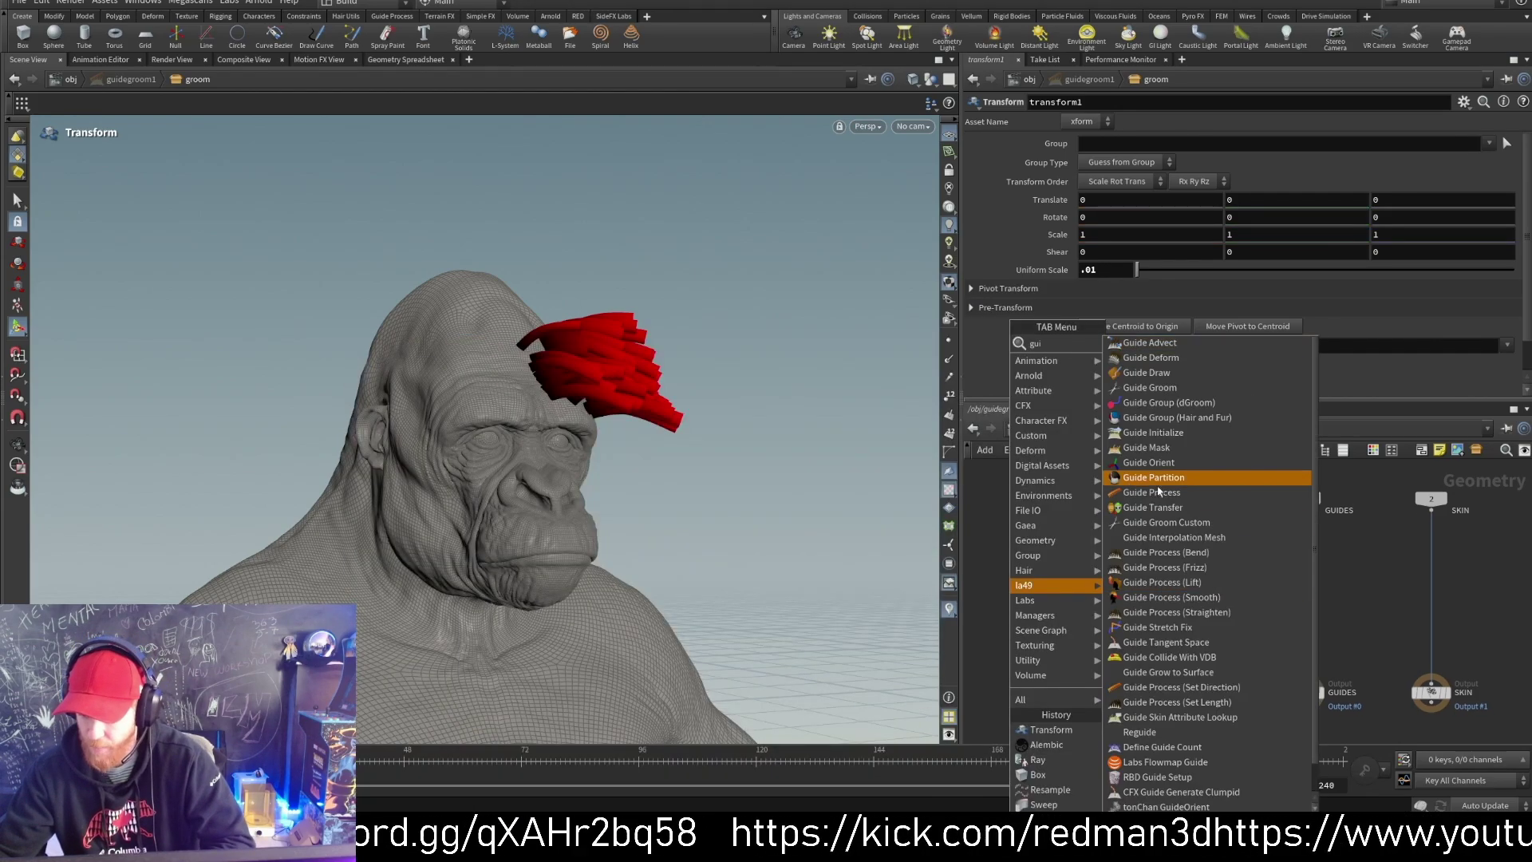
{"action": "left_click", "coordinate": [1149, 387]}
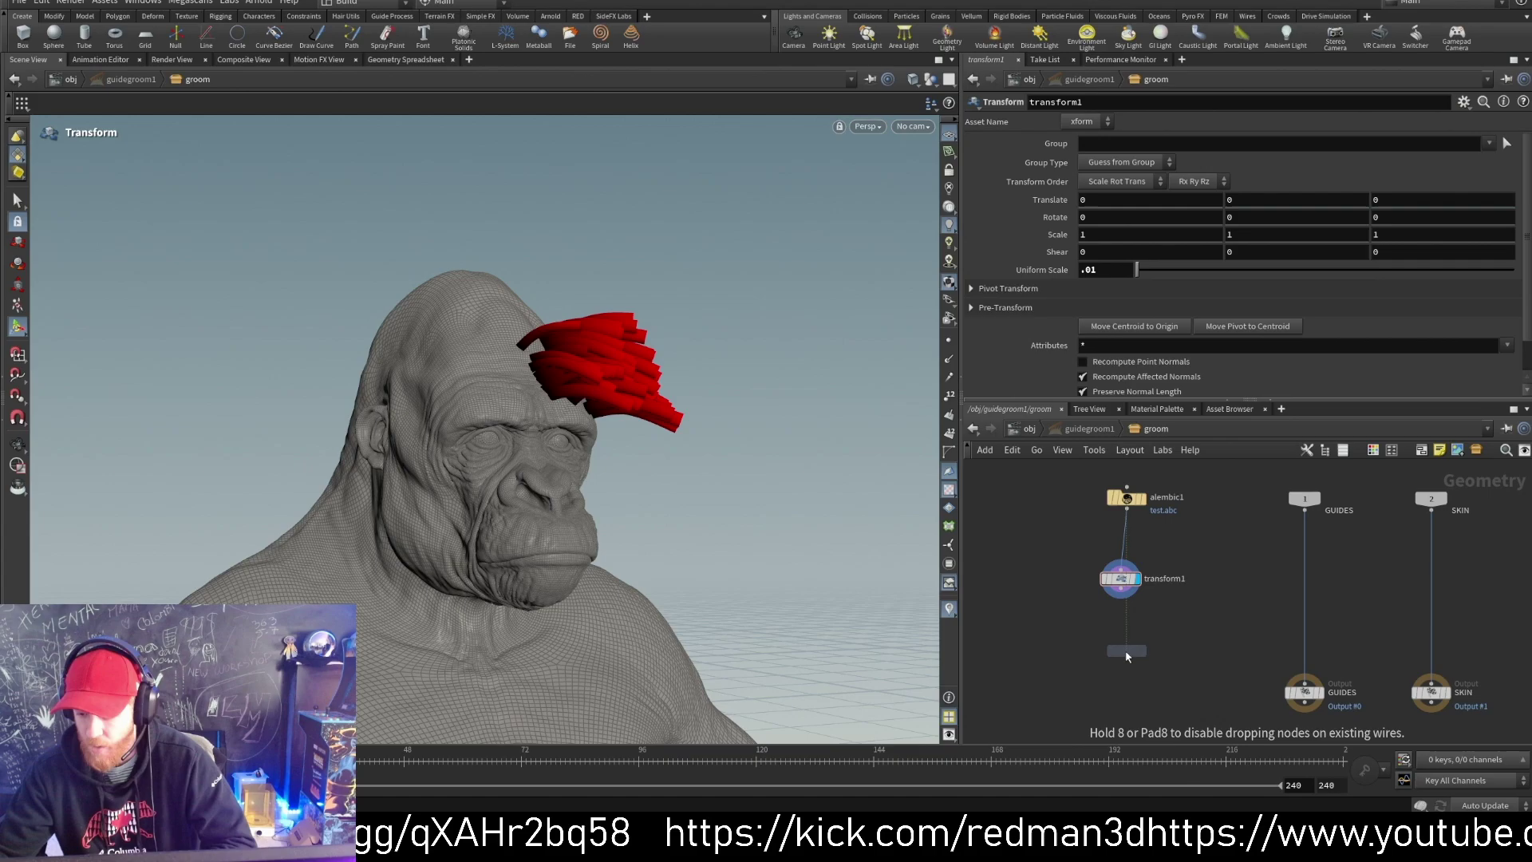
{"action": "left_click", "coordinate": [1119, 643]}
Step: Connect transform1 to guidegroom1's first input and SKIN to its second, and display guidegroom1
{"action": "left_click_drag", "start_coordinate": [1117, 643], "coordinate": [1121, 590]}
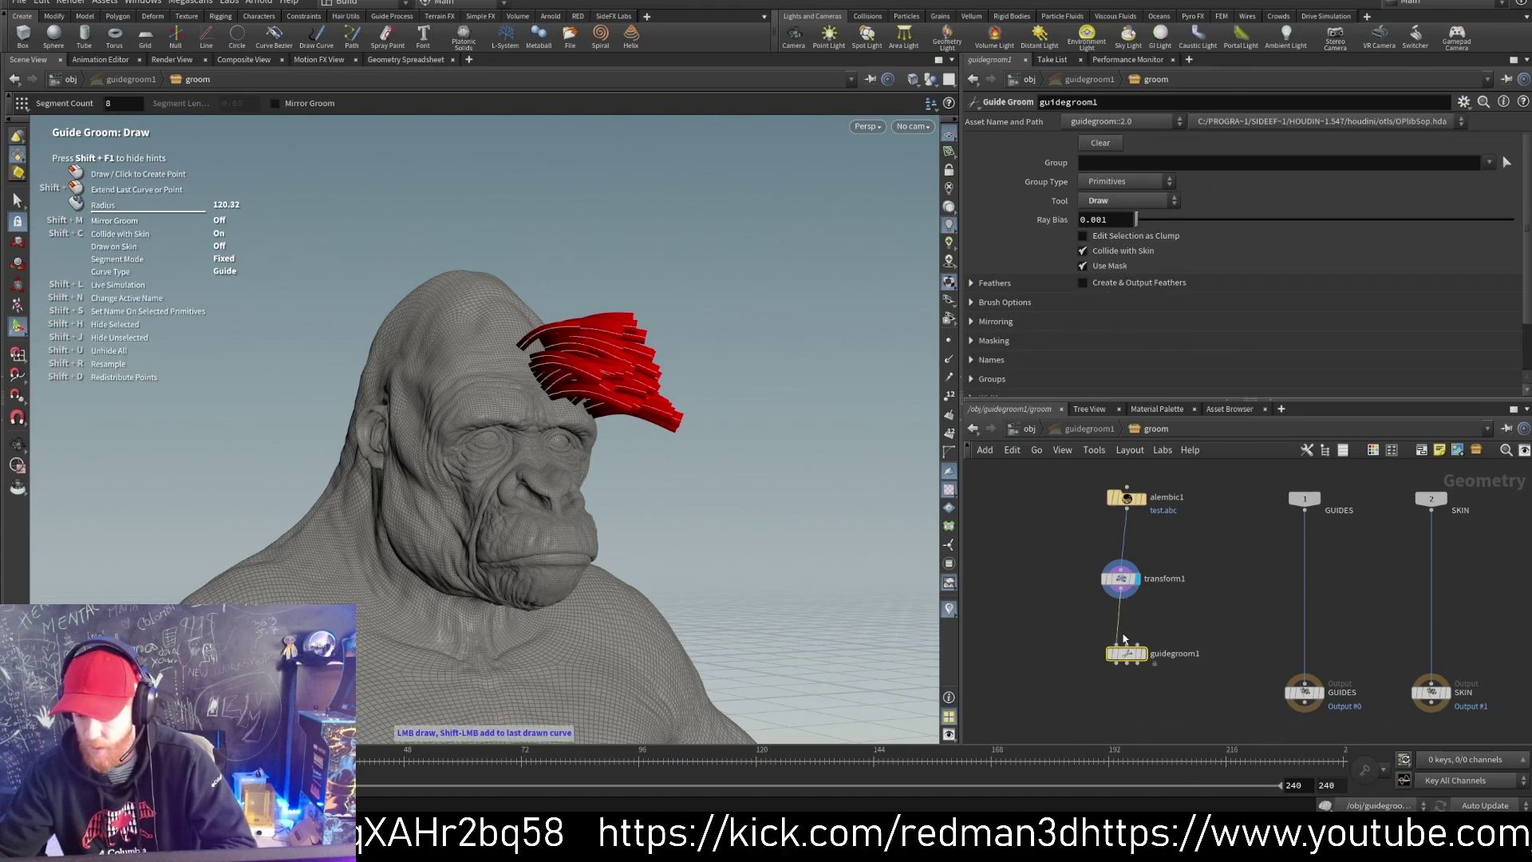
{"action": "left_click_drag", "start_coordinate": [1127, 643], "coordinate": [1274, 522]}
{"action": "left_click", "coordinate": [1431, 511]}
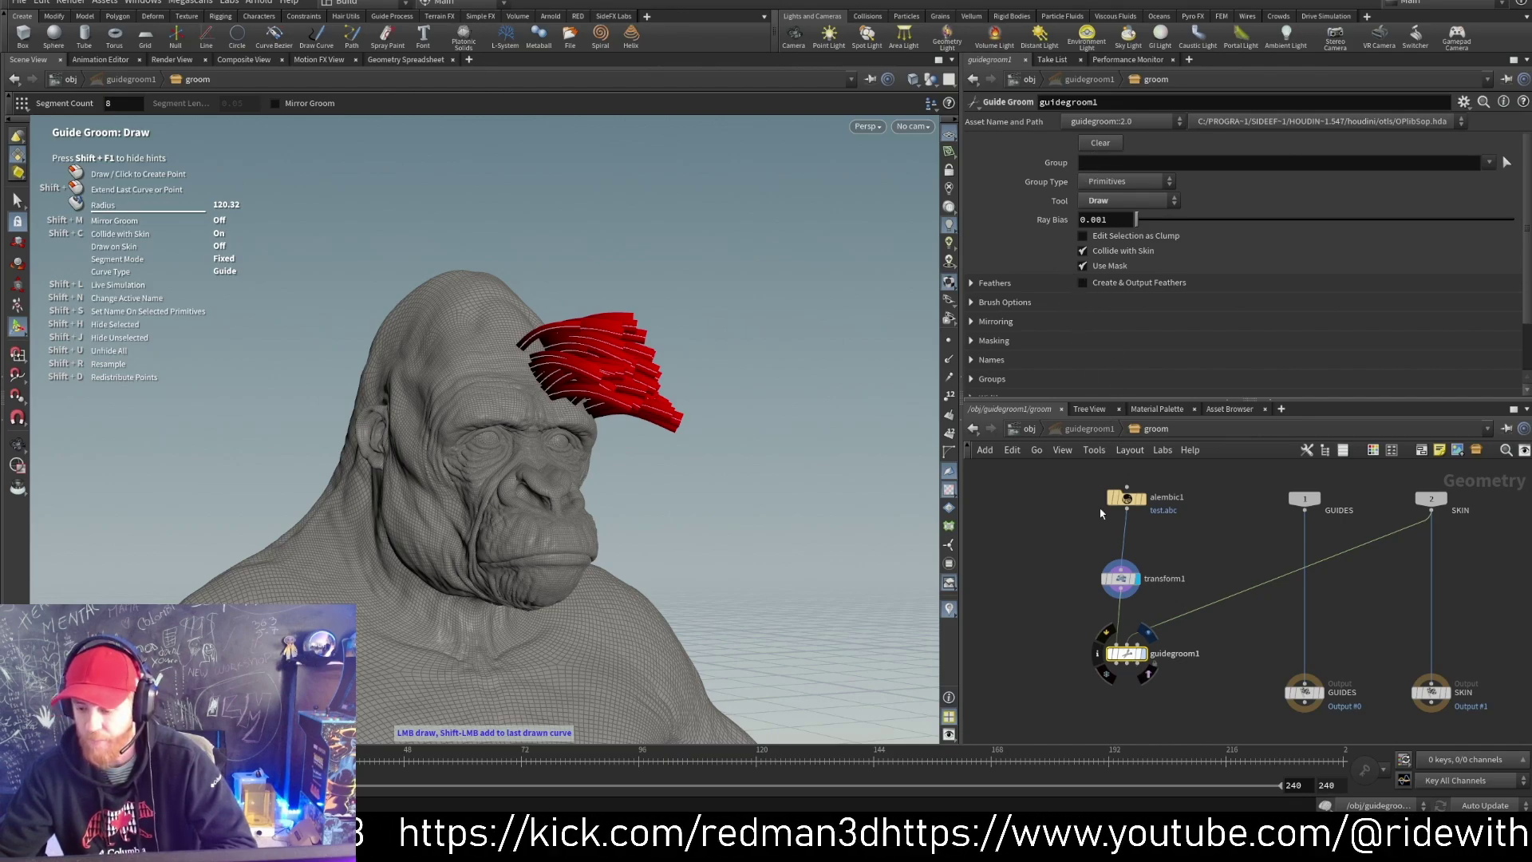
{"action": "left_click", "coordinate": [1142, 653]}
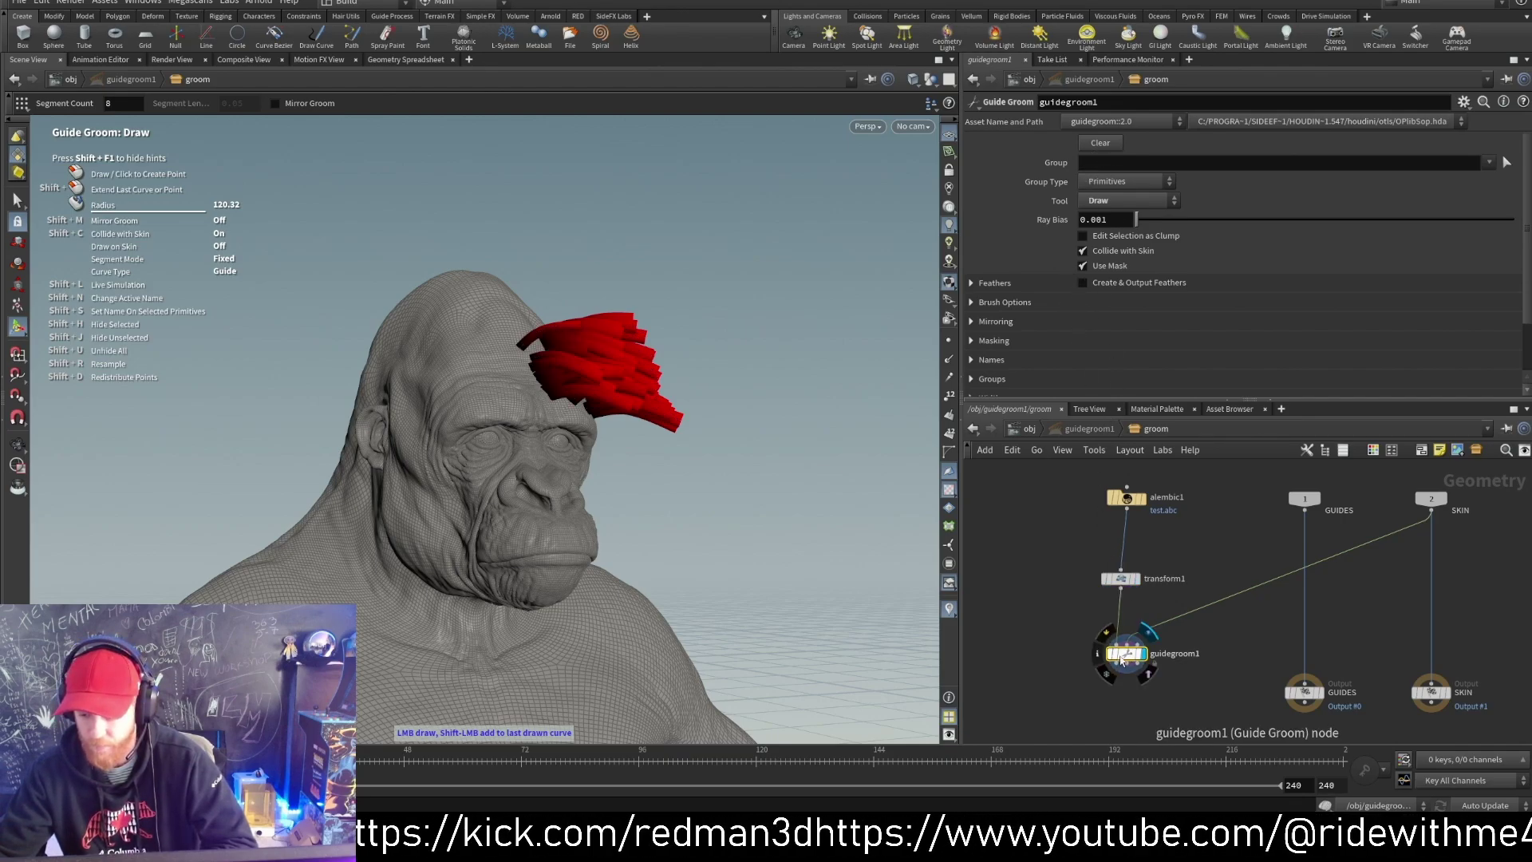
Step: Switch guidegroom1 from version 2.0 to the plain guidegroom definition and try brushing the strands with a radius of about 0.4
{"action": "left_click", "coordinate": [1080, 123]}
{"action": "left_click", "coordinate": [1136, 221]}
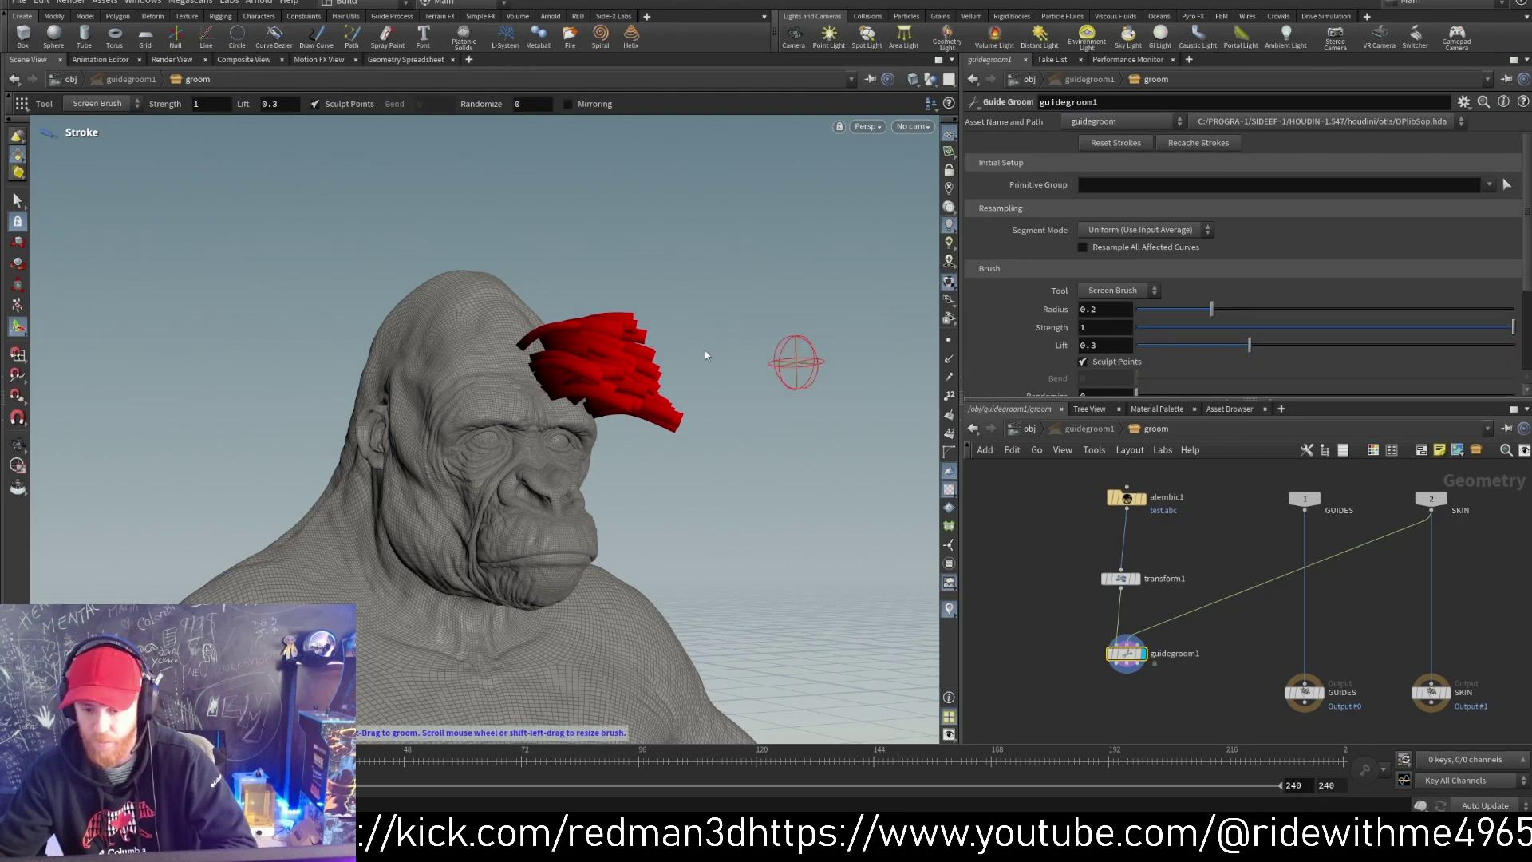
{"action": "left_click_drag", "start_coordinate": [608, 397], "coordinate": [644, 432], "text": "alt"}
{"action": "scroll", "coordinate": [643, 448], "scroll_direction": "up", "scroll_amount": 6}
{"action": "left_click_drag", "start_coordinate": [608, 371], "coordinate": [572, 319]}
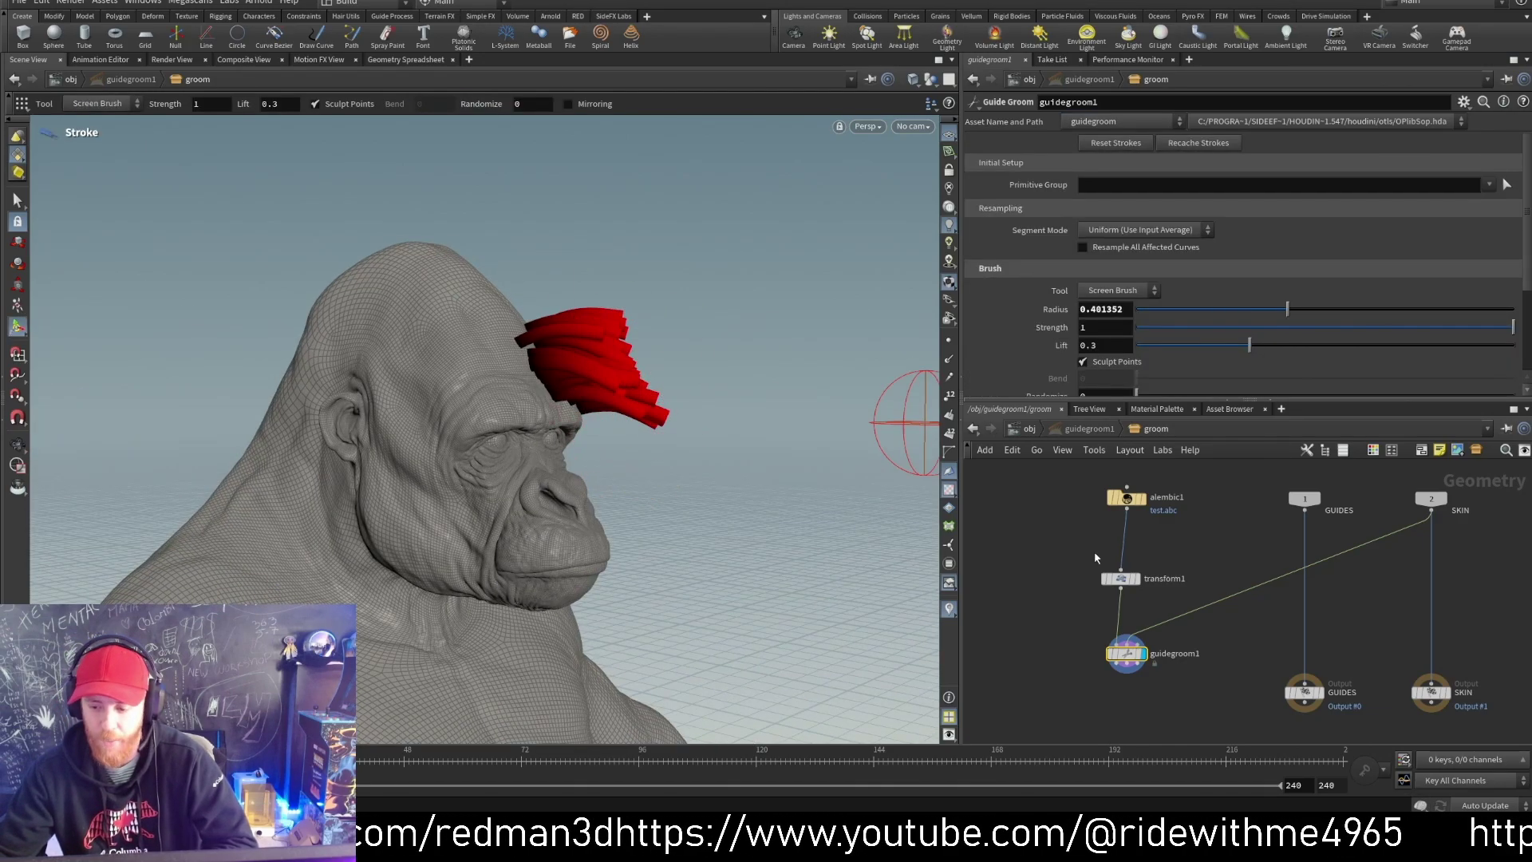
Step: Set alembic1 to load its geometry as Unpack Alembic Delayed Load Primitives
{"action": "middle_click_drag", "start_coordinate": [1081, 546], "coordinate": [1073, 578]}
{"action": "left_click", "coordinate": [1147, 549]}
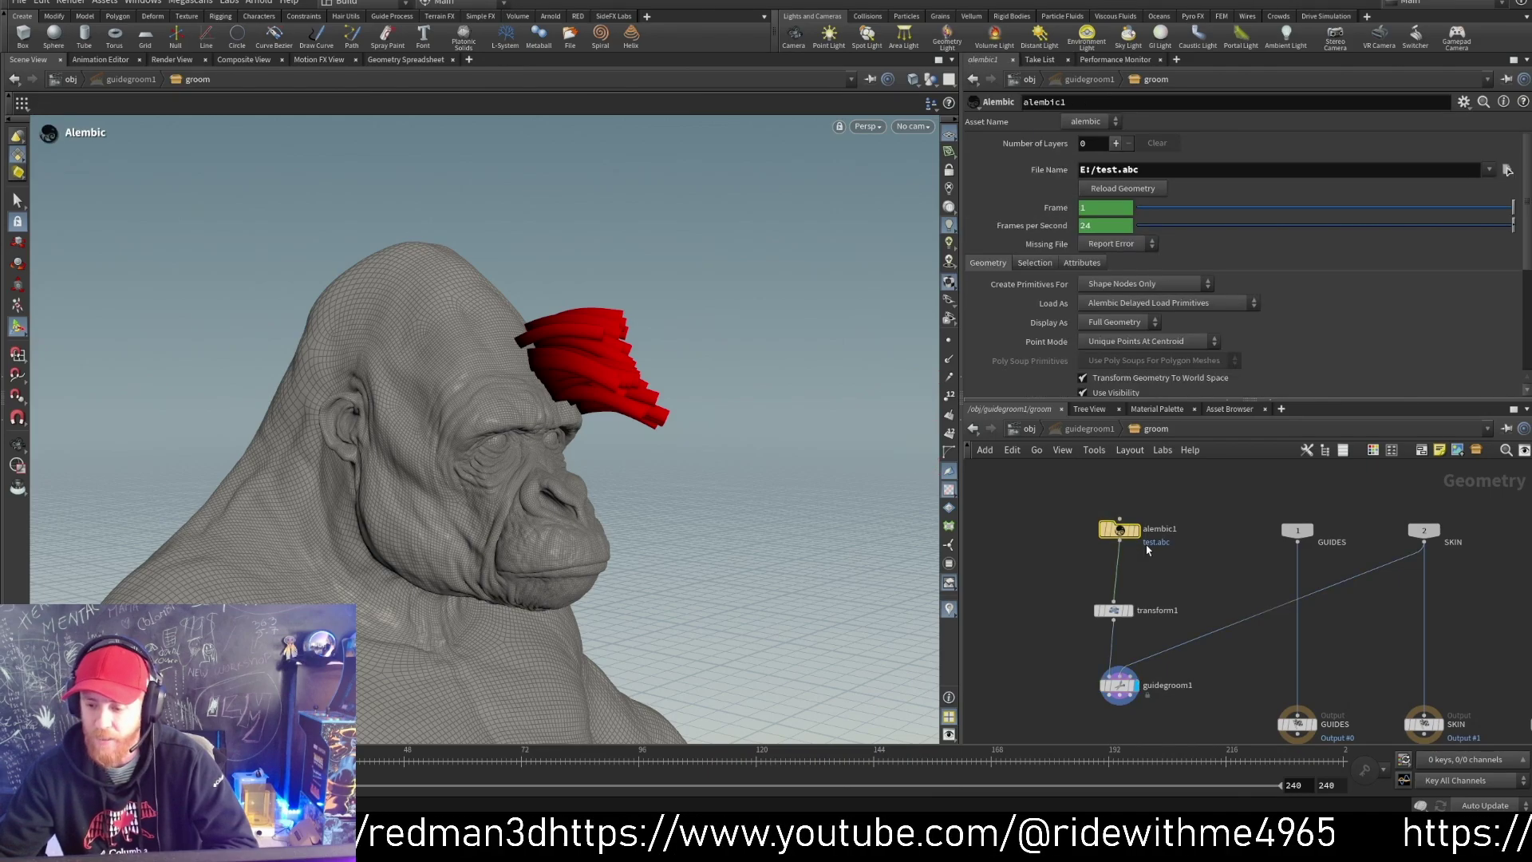
{"action": "left_click", "coordinate": [1123, 311]}
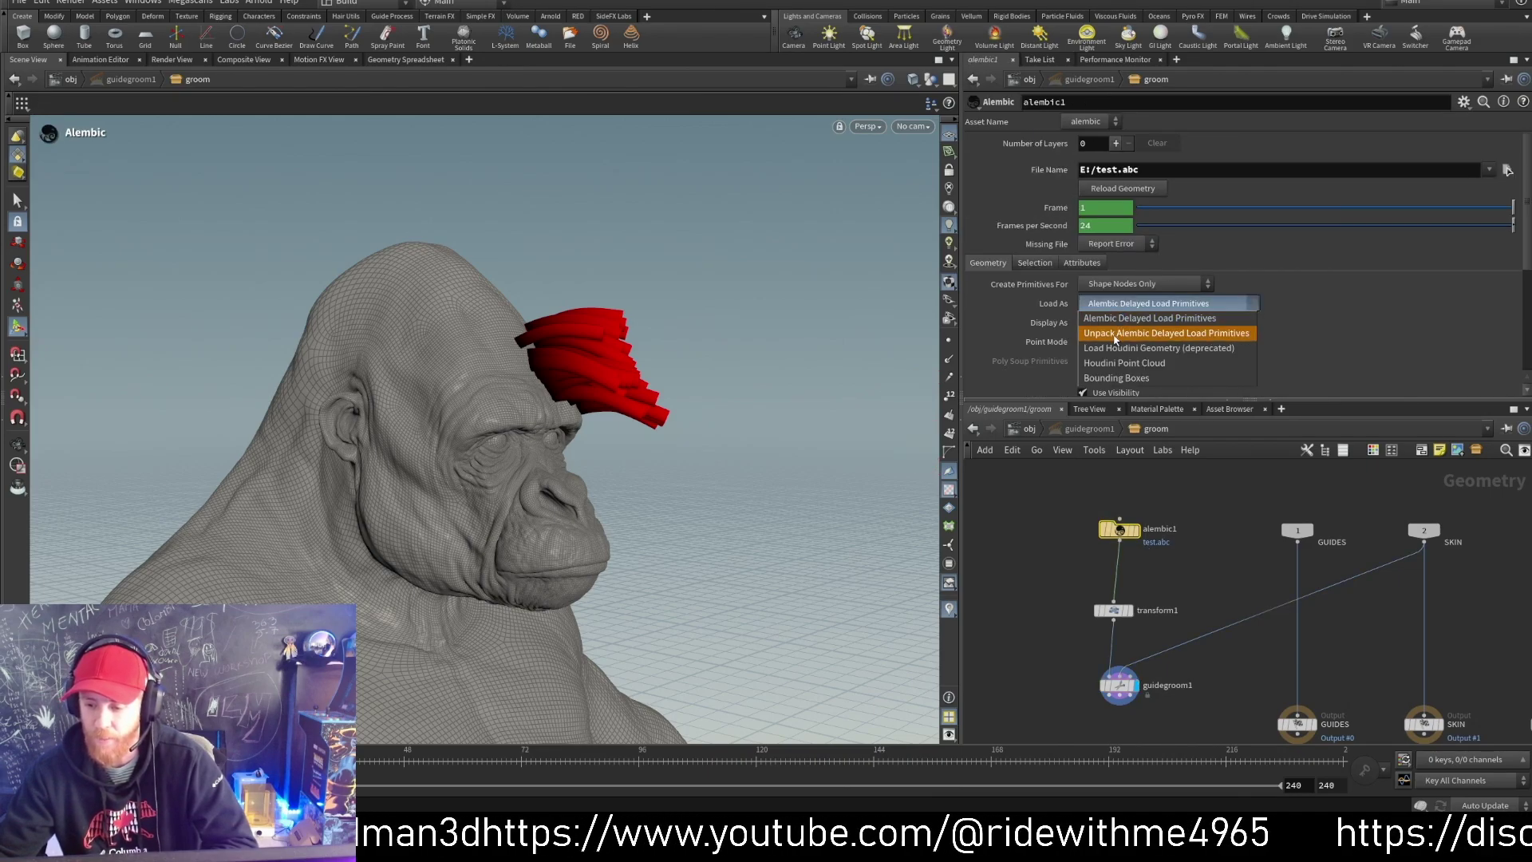
{"action": "left_click", "coordinate": [1125, 317]}
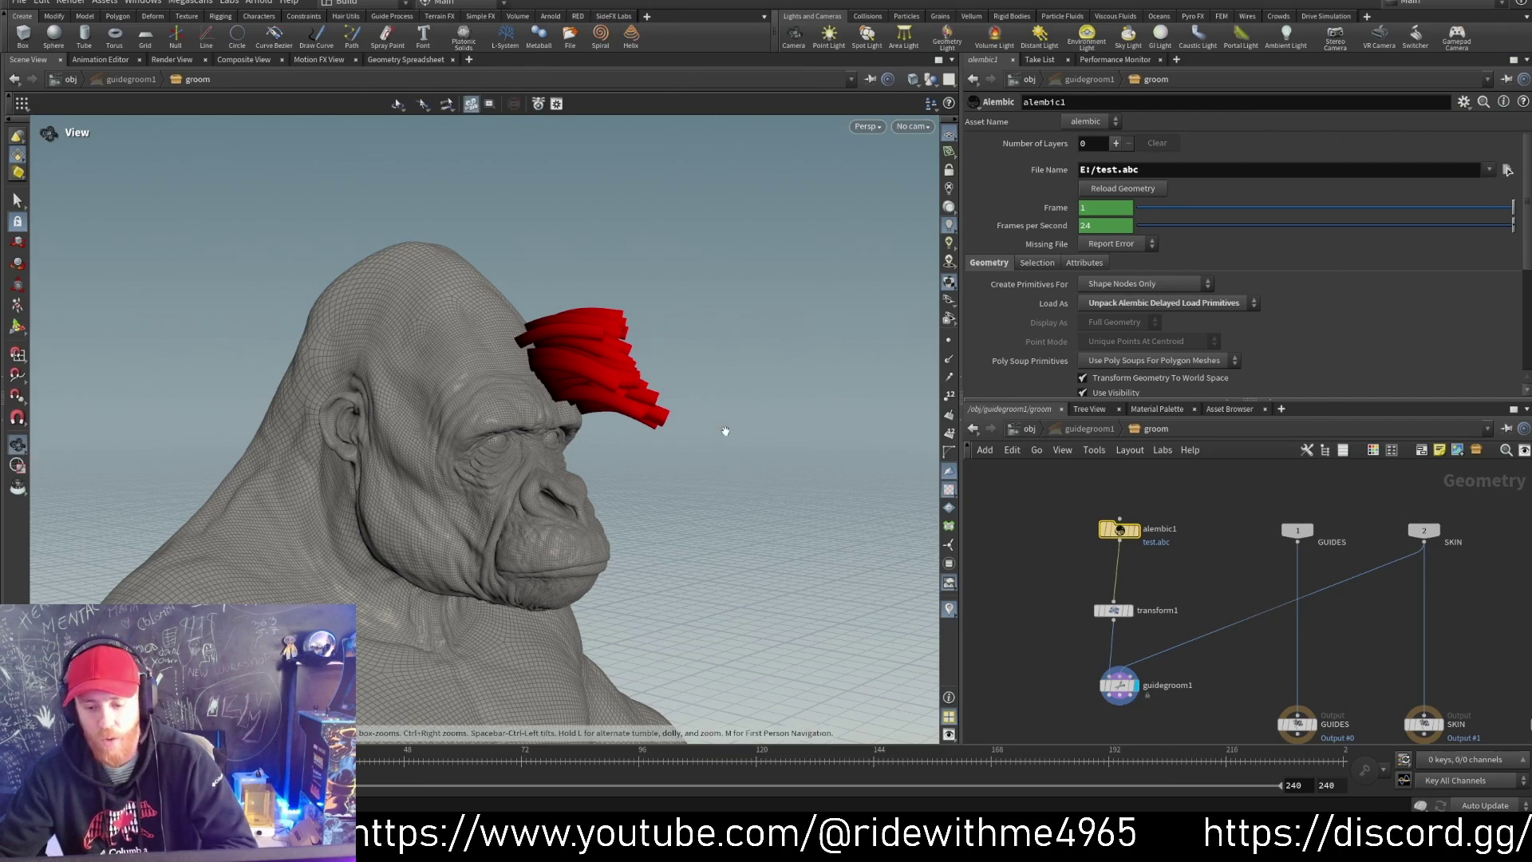
Step: Test guidegroom1's Screen Brush on the strands above the gorilla's brow, and reset the strokes
{"action": "left_click_drag", "start_coordinate": [725, 442], "coordinate": [597, 406], "text": "alt"}
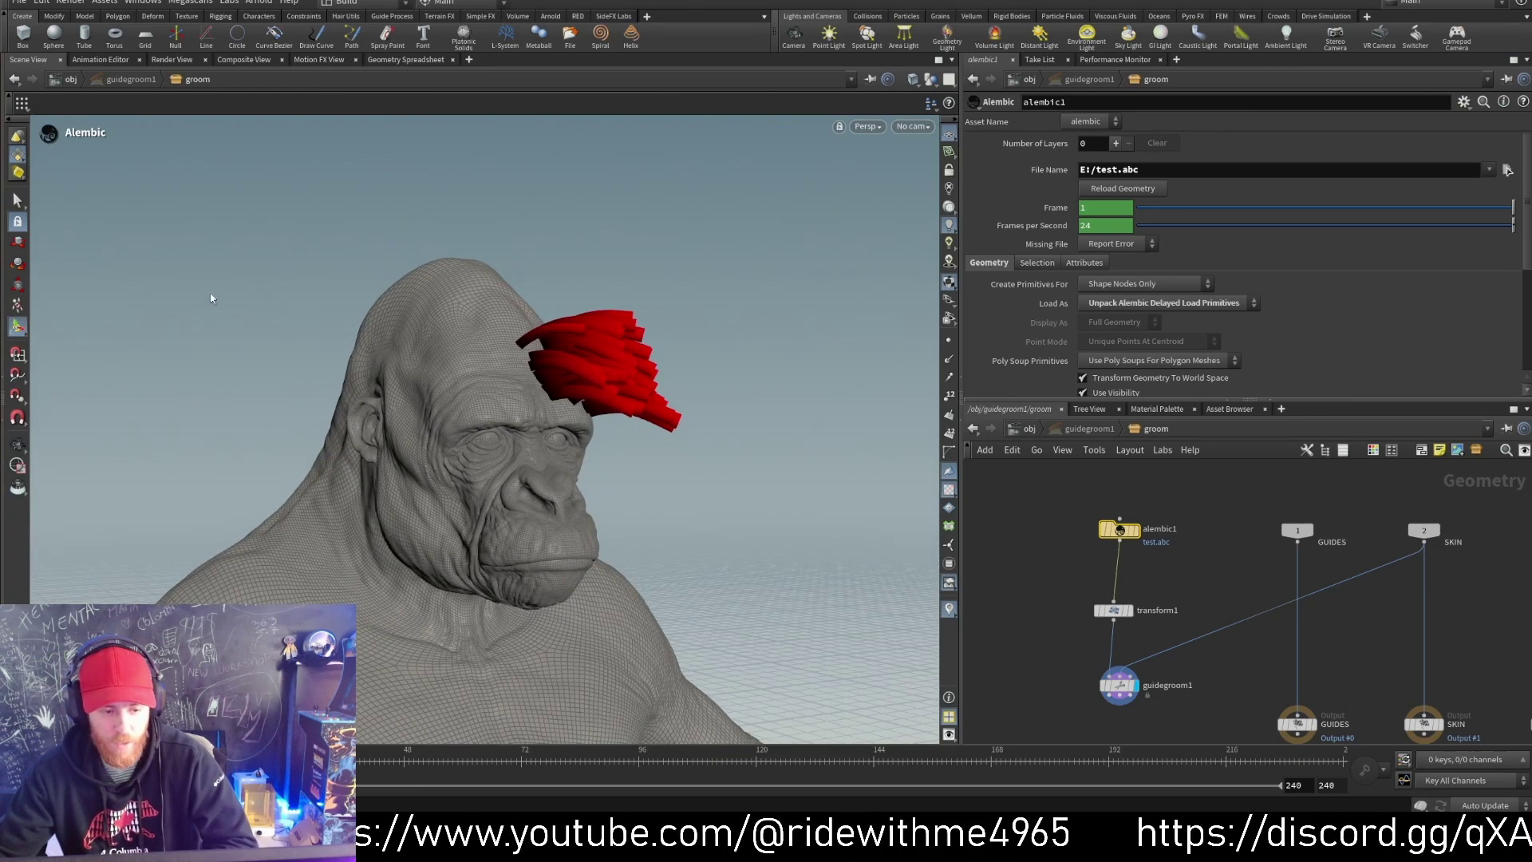
{"action": "left_click_drag", "start_coordinate": [212, 300], "coordinate": [189, 298], "text": "alt"}
{"action": "left_click", "coordinate": [17, 200]}
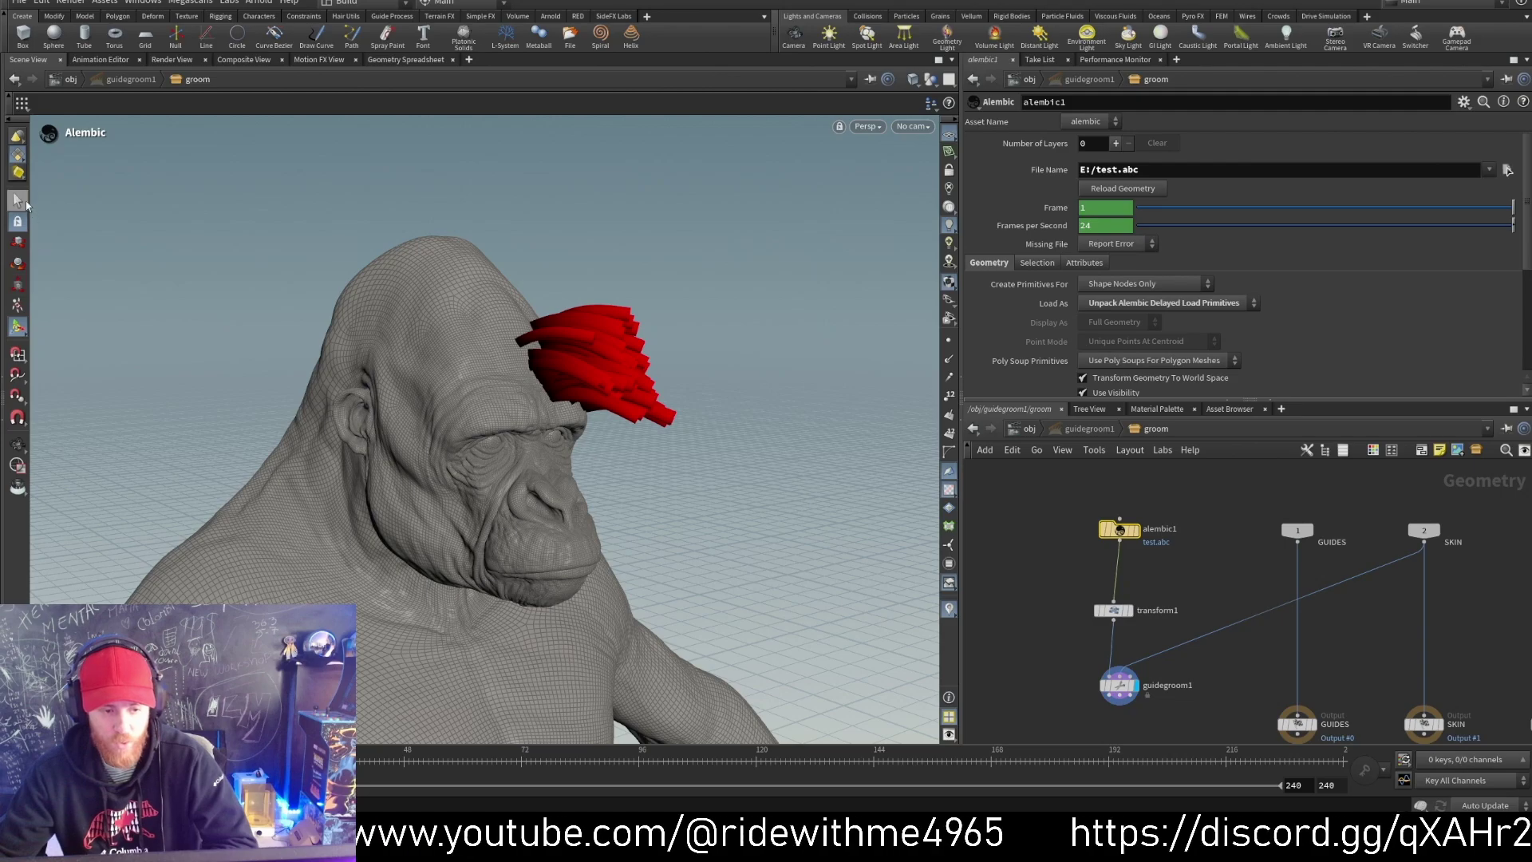
{"action": "left_click", "coordinate": [18, 284]}
{"action": "mouse_move", "coordinate": [539, 391]}
{"action": "left_mouse_down", "text": "alt"}
{"action": "mouse_move", "coordinate": [555, 392]}
{"action": "mouse_move", "coordinate": [609, 296]}
{"action": "mouse_move", "coordinate": [595, 386]}
{"action": "mouse_move", "coordinate": [638, 368]}
{"action": "left_mouse_up", "text": "alt"}
{"action": "left_click", "coordinate": [1119, 684]}
{"action": "key", "text": "Return"}
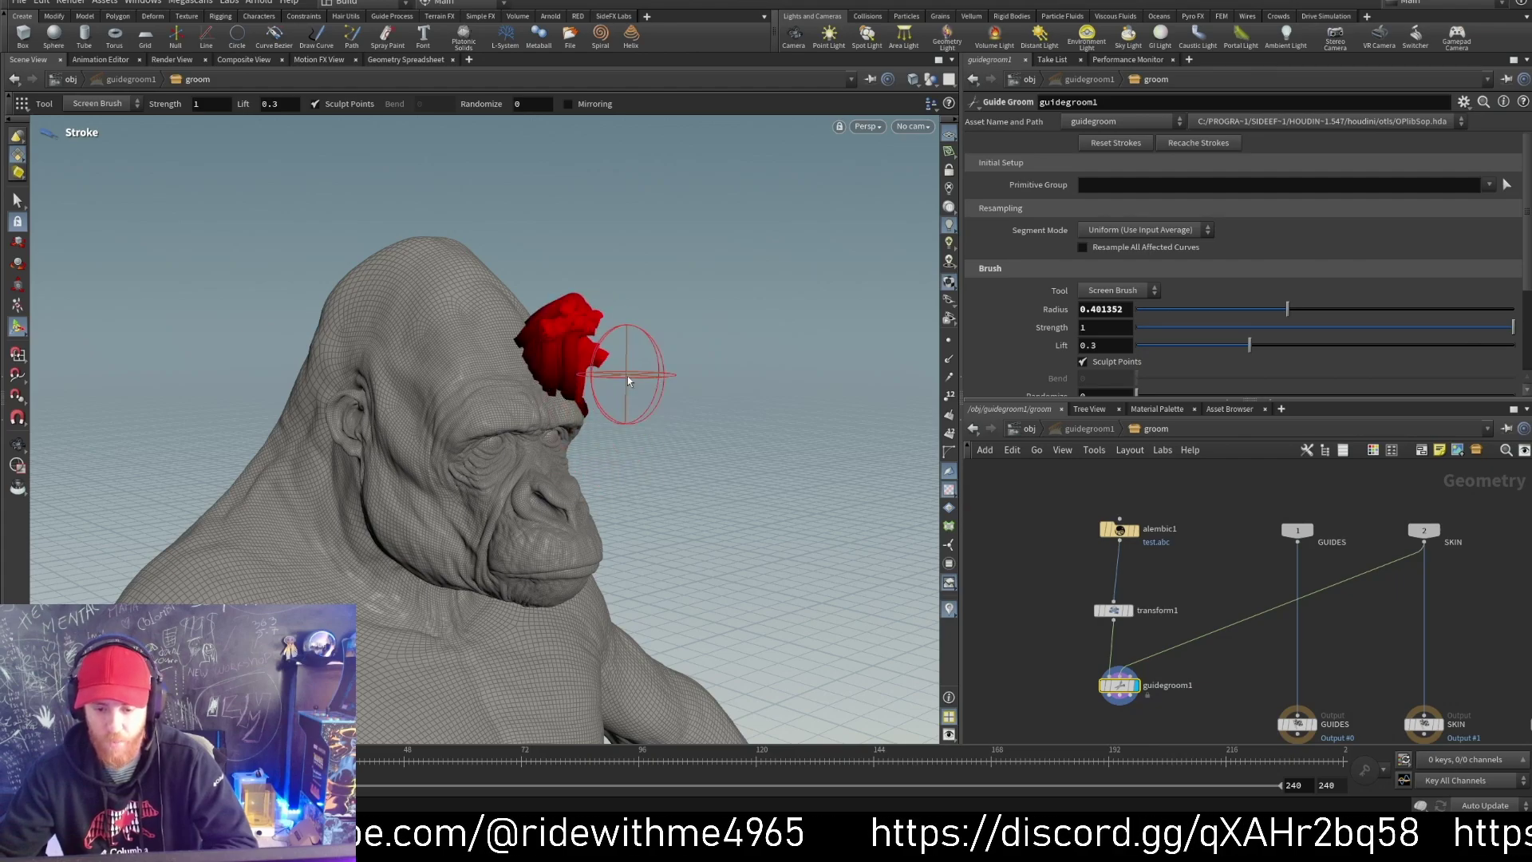
{"action": "left_click", "coordinate": [1130, 144]}
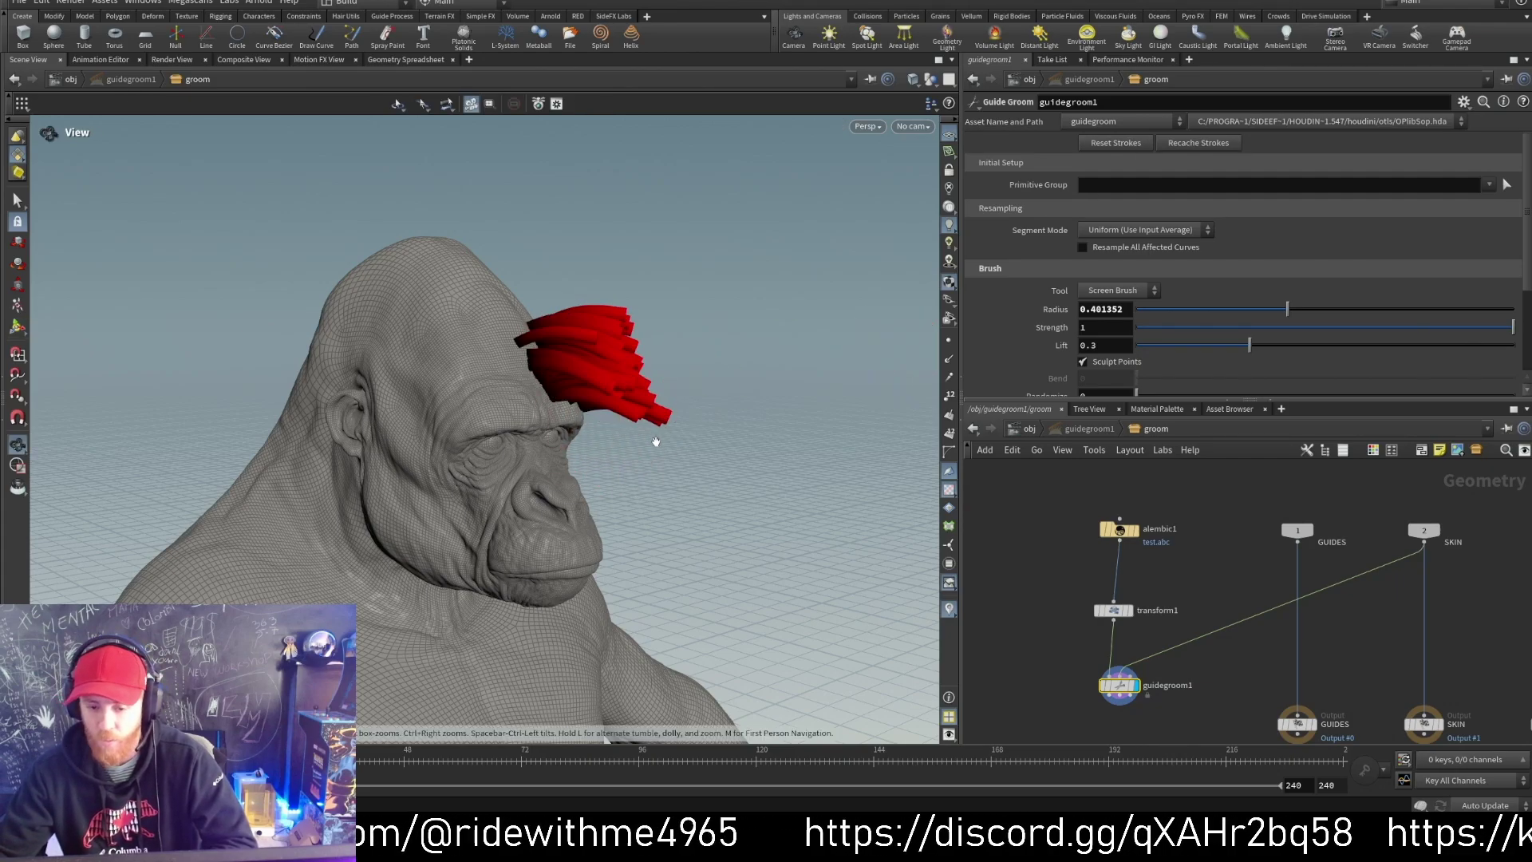
Step: Move guidegroom1 further down and insert a Convert node between alembic1 and transform1
{"action": "middle_click_drag", "start_coordinate": [1134, 598], "coordinate": [1099, 517]}
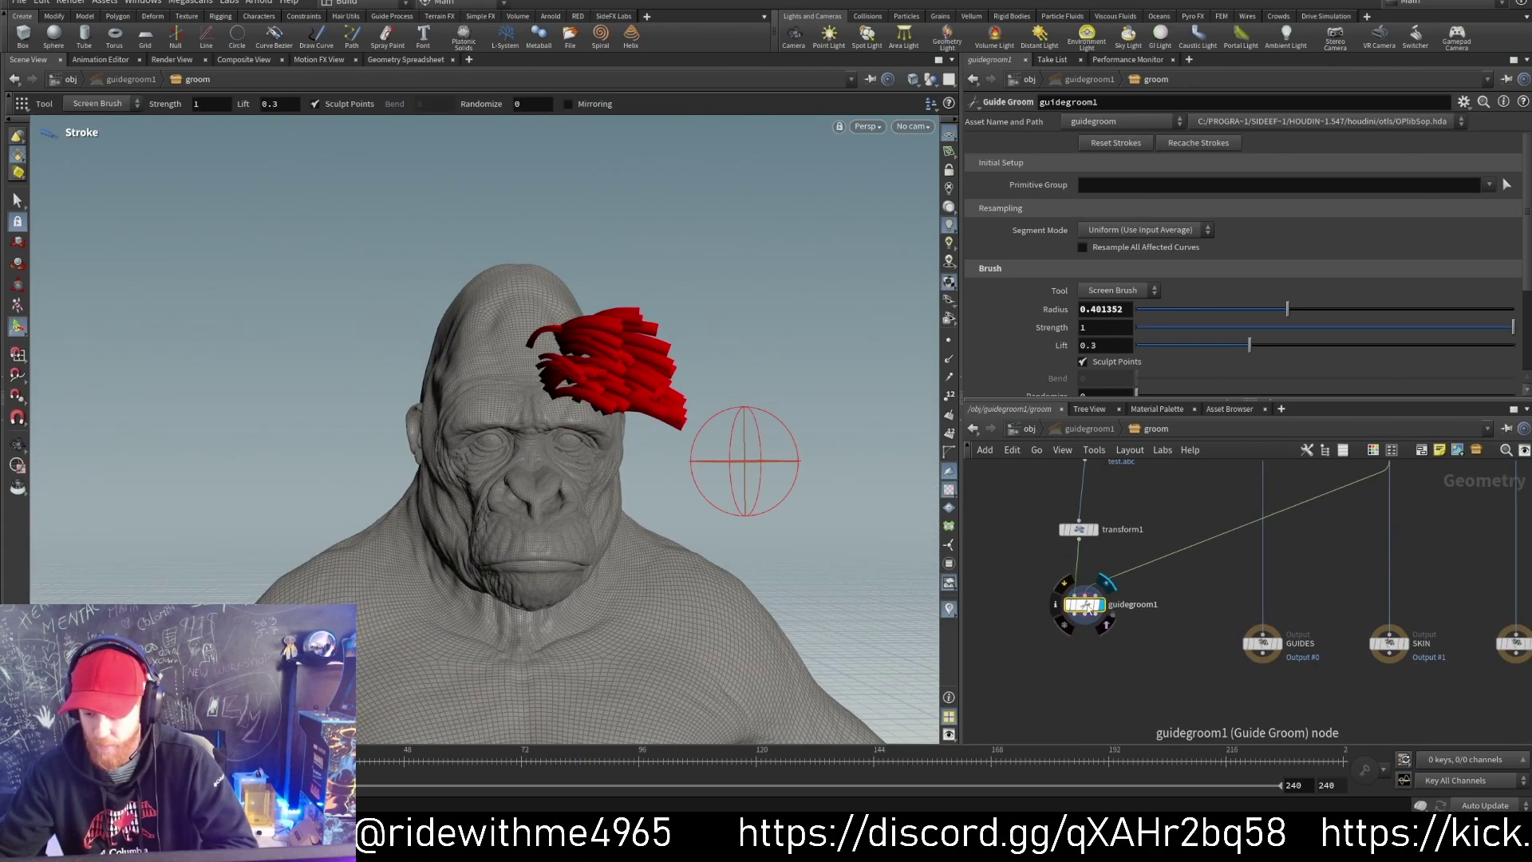
{"action": "left_click_drag", "start_coordinate": [1078, 593], "coordinate": [1092, 697]}
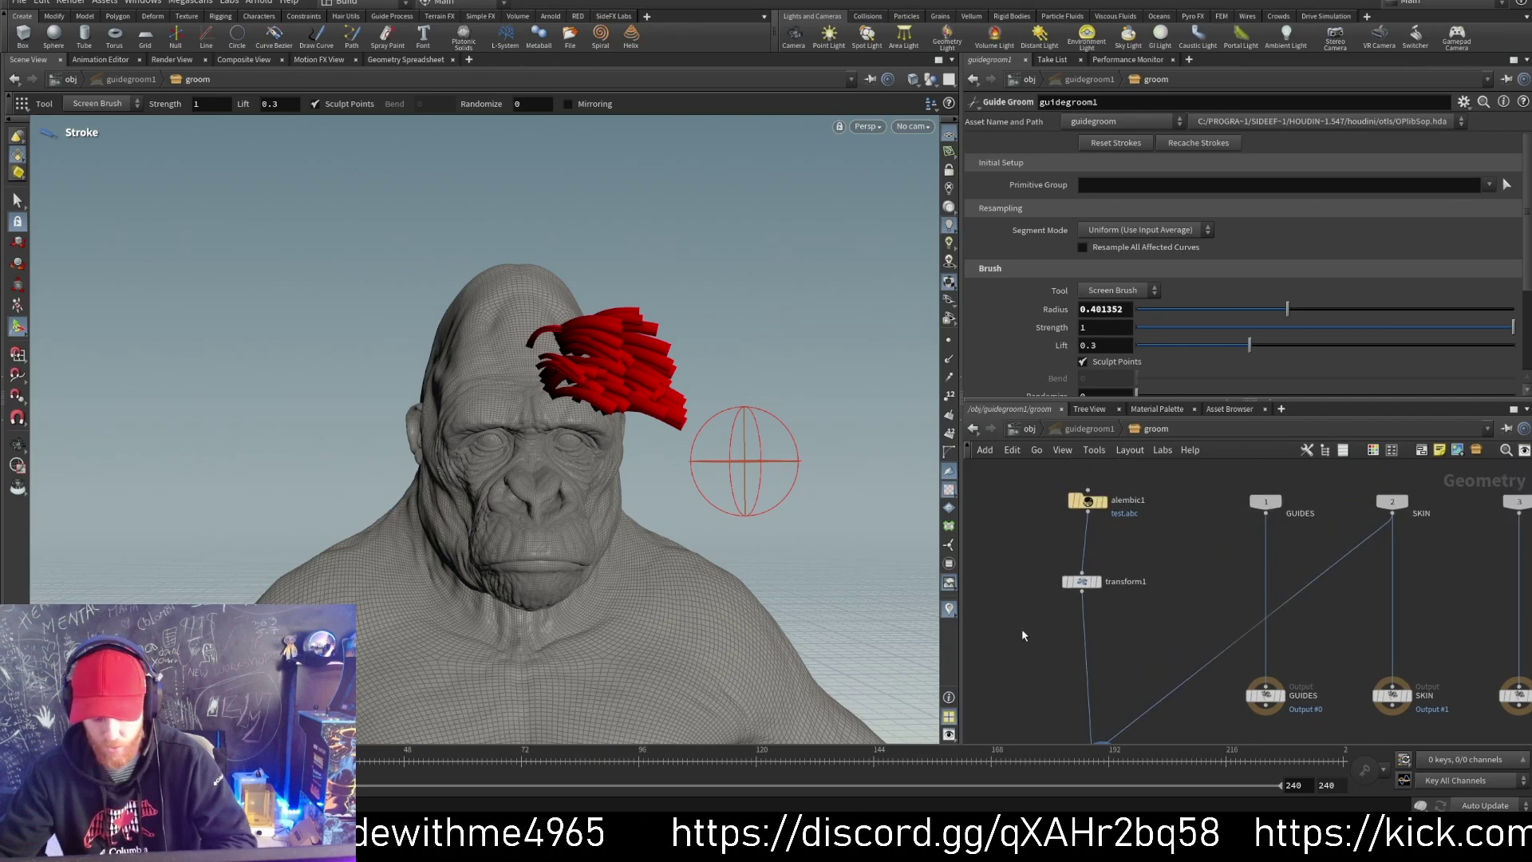
{"action": "key", "text": "Tab"}
{"action": "type", "text": "con"}
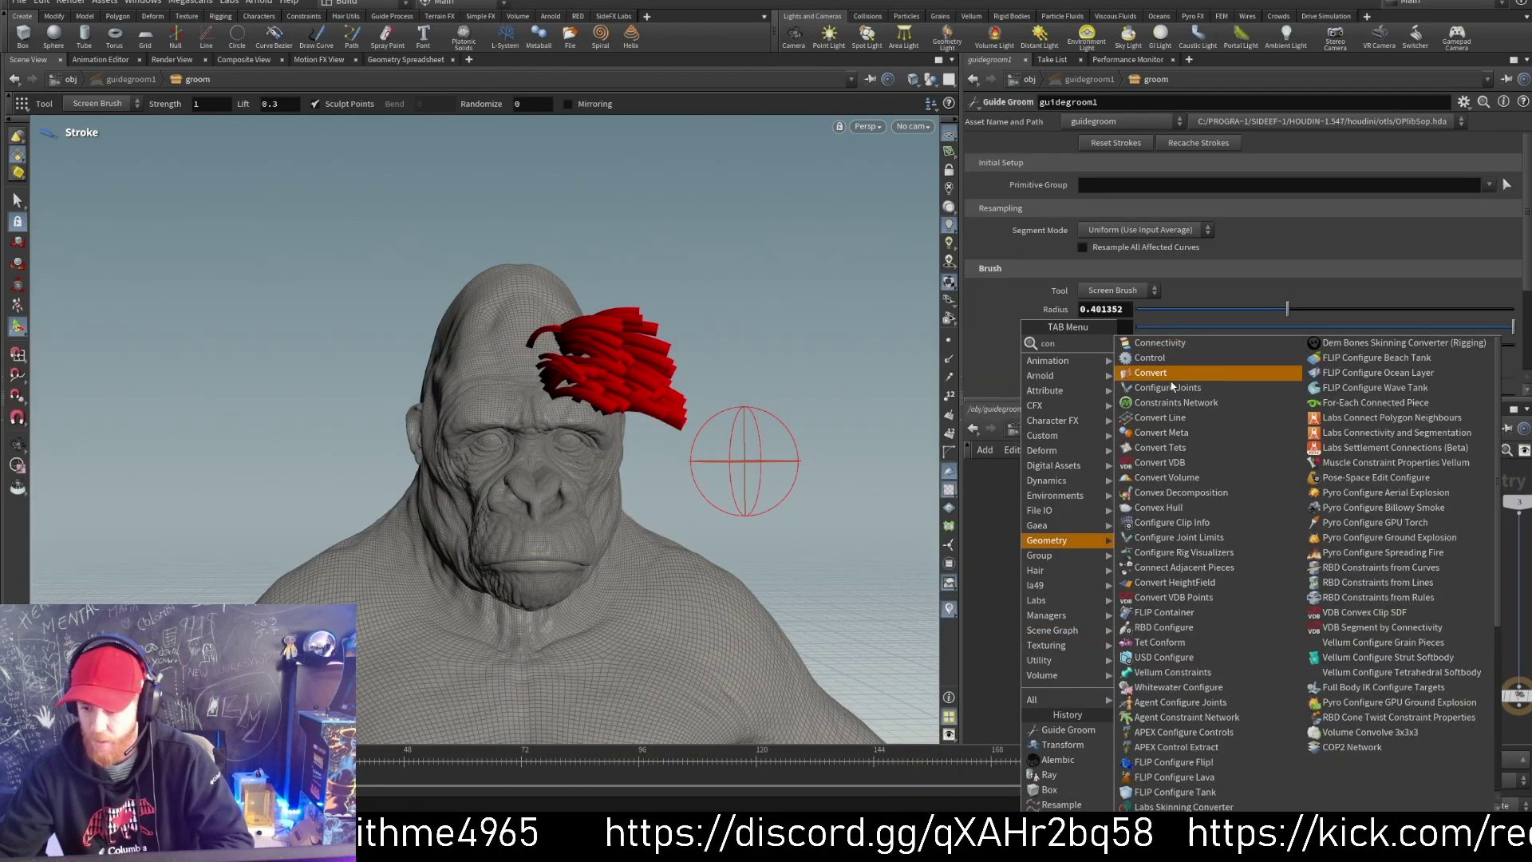
{"action": "left_click", "coordinate": [1151, 373]}
{"action": "left_click", "coordinate": [1083, 550]}
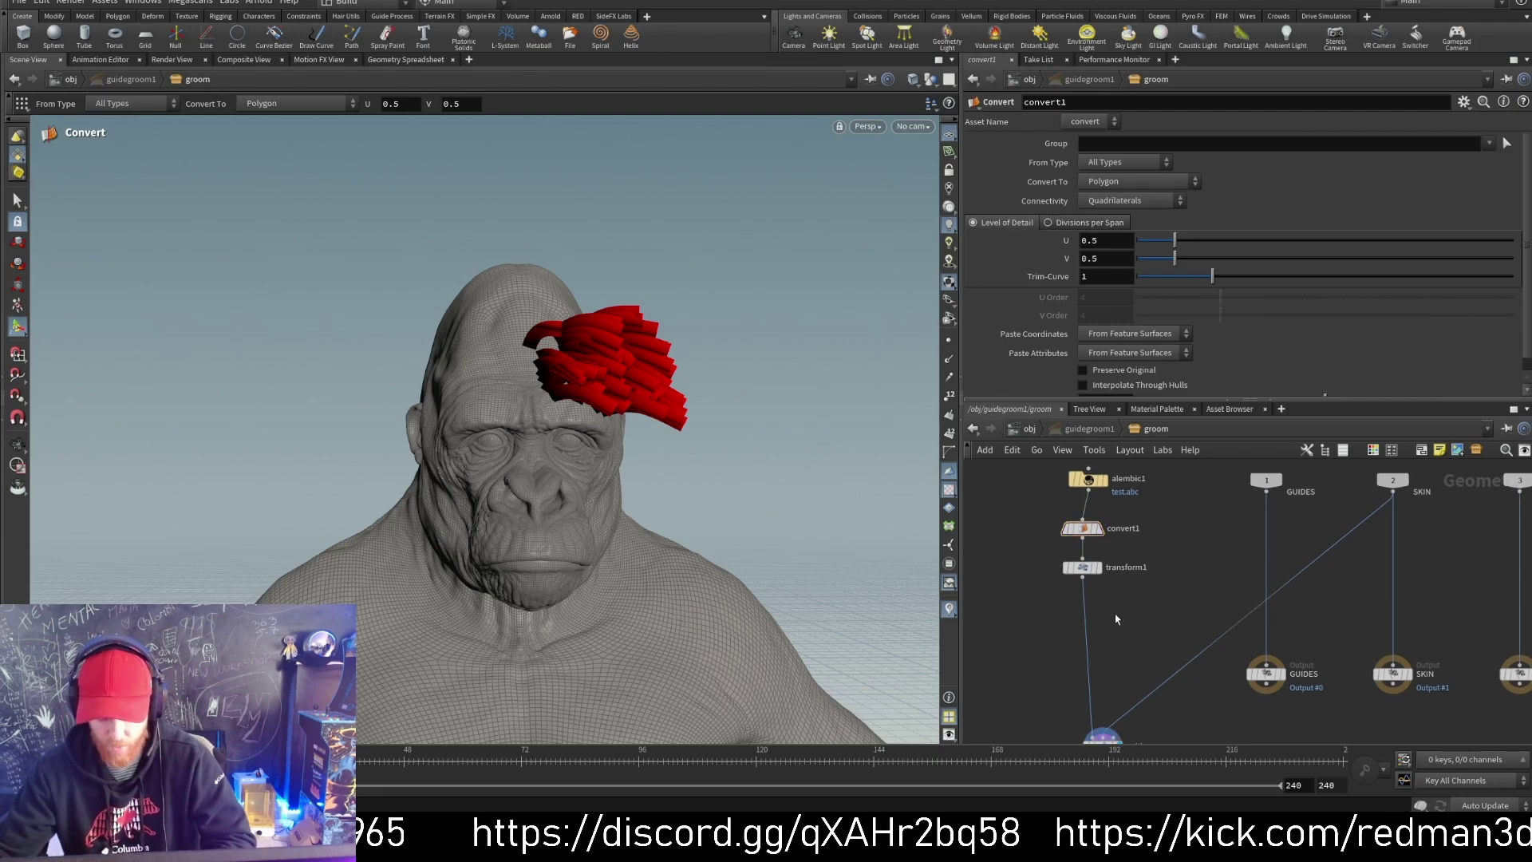
Step: Insert an Attribute Wrangle between transform1 and guidegroom1 and make it the displayed node
{"action": "key", "text": "Tab"}
{"action": "type", "text": "wr"}
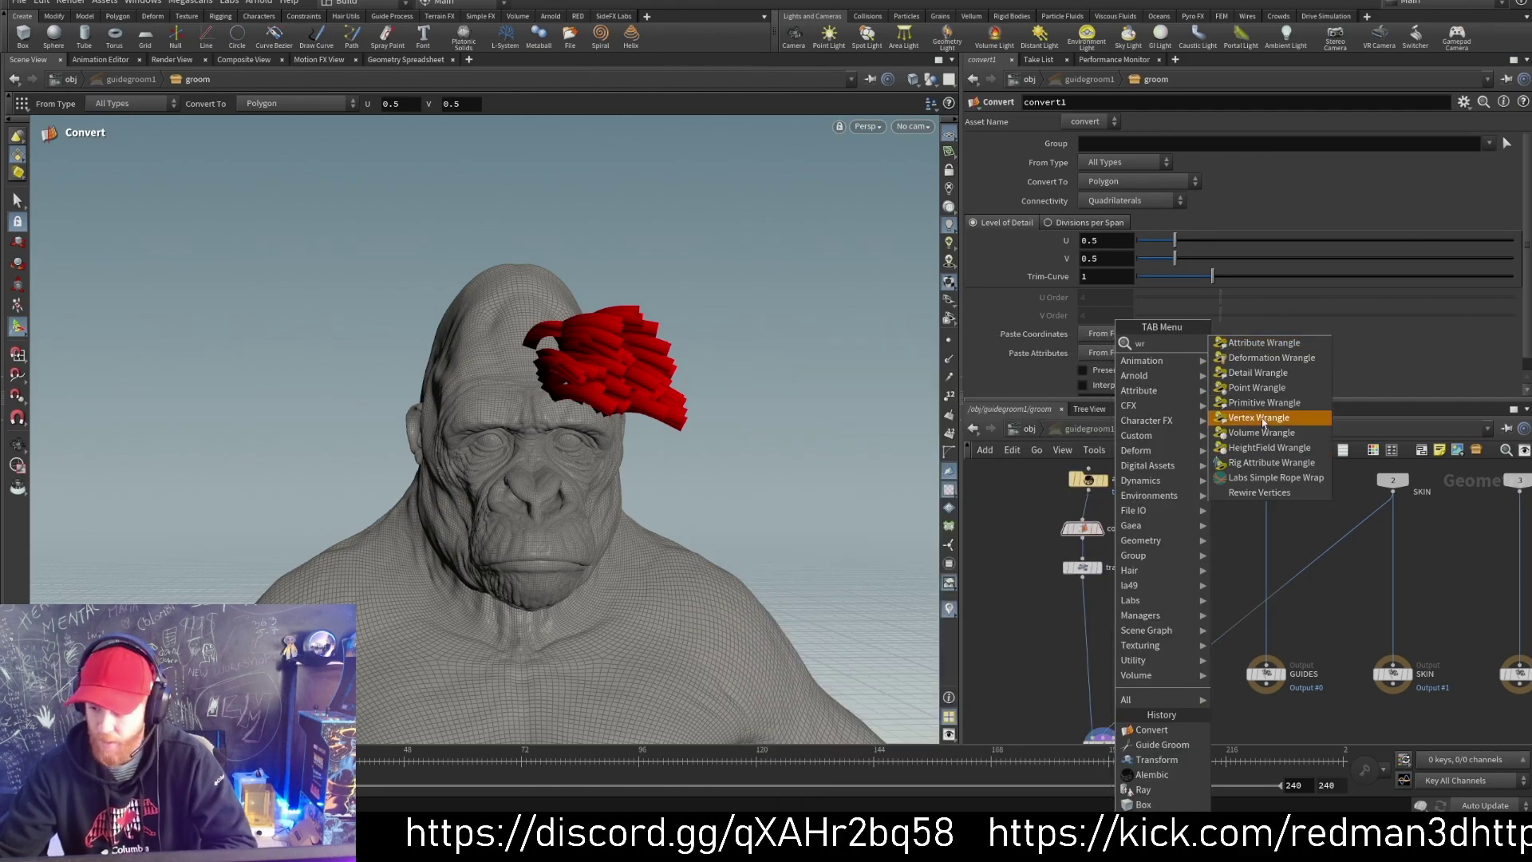
{"action": "left_click", "coordinate": [1264, 343]}
{"action": "left_click", "coordinate": [1097, 634]}
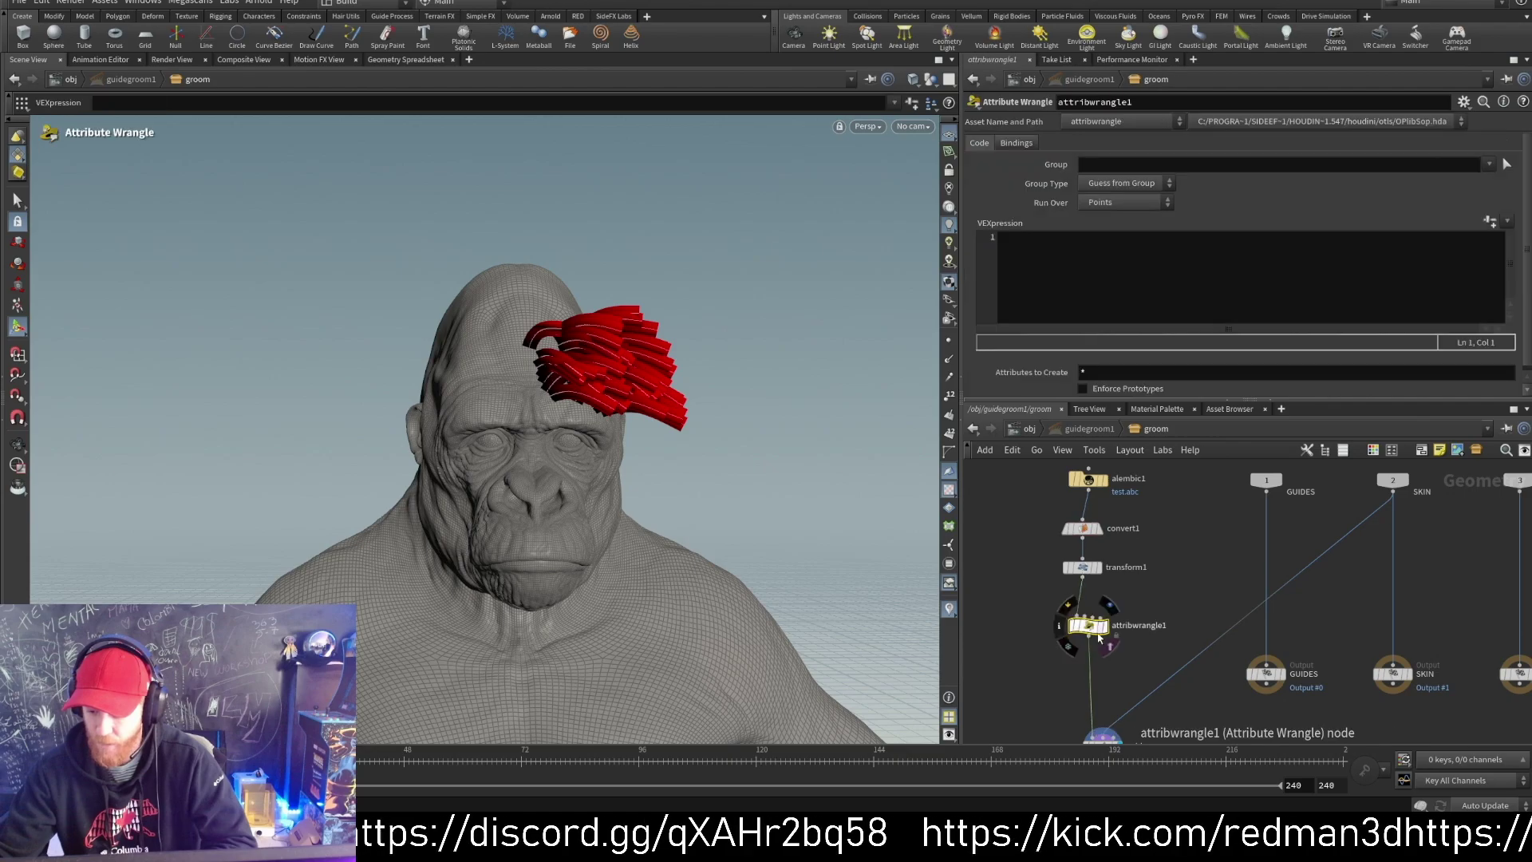
{"action": "left_click", "coordinate": [1104, 625]}
{"action": "left_click", "coordinate": [1060, 300]}
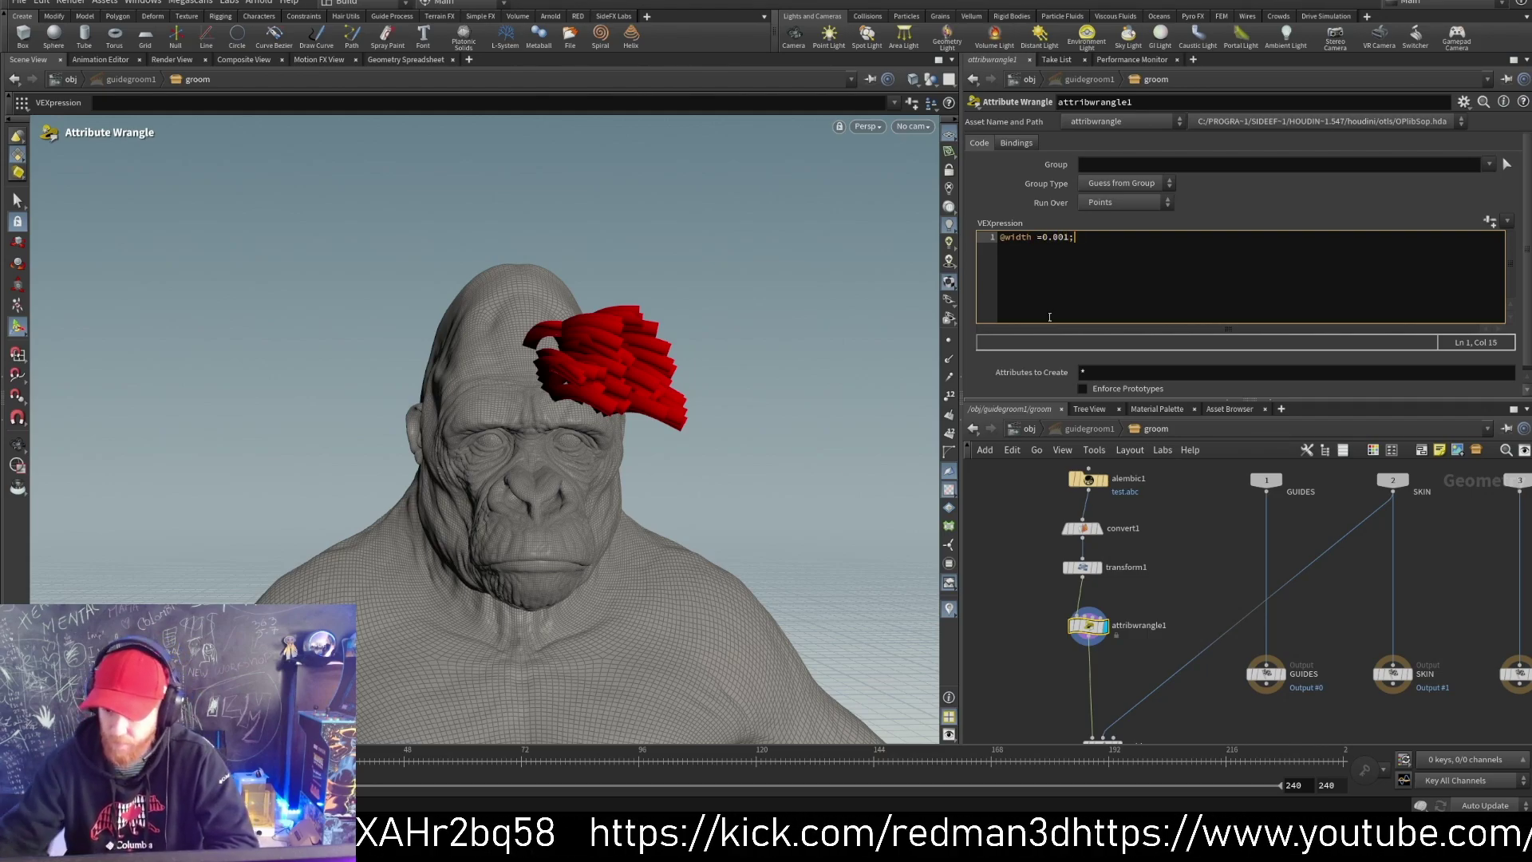
{"action": "left_click", "coordinate": [1491, 223]}
{"action": "left_click", "coordinate": [1054, 237]}
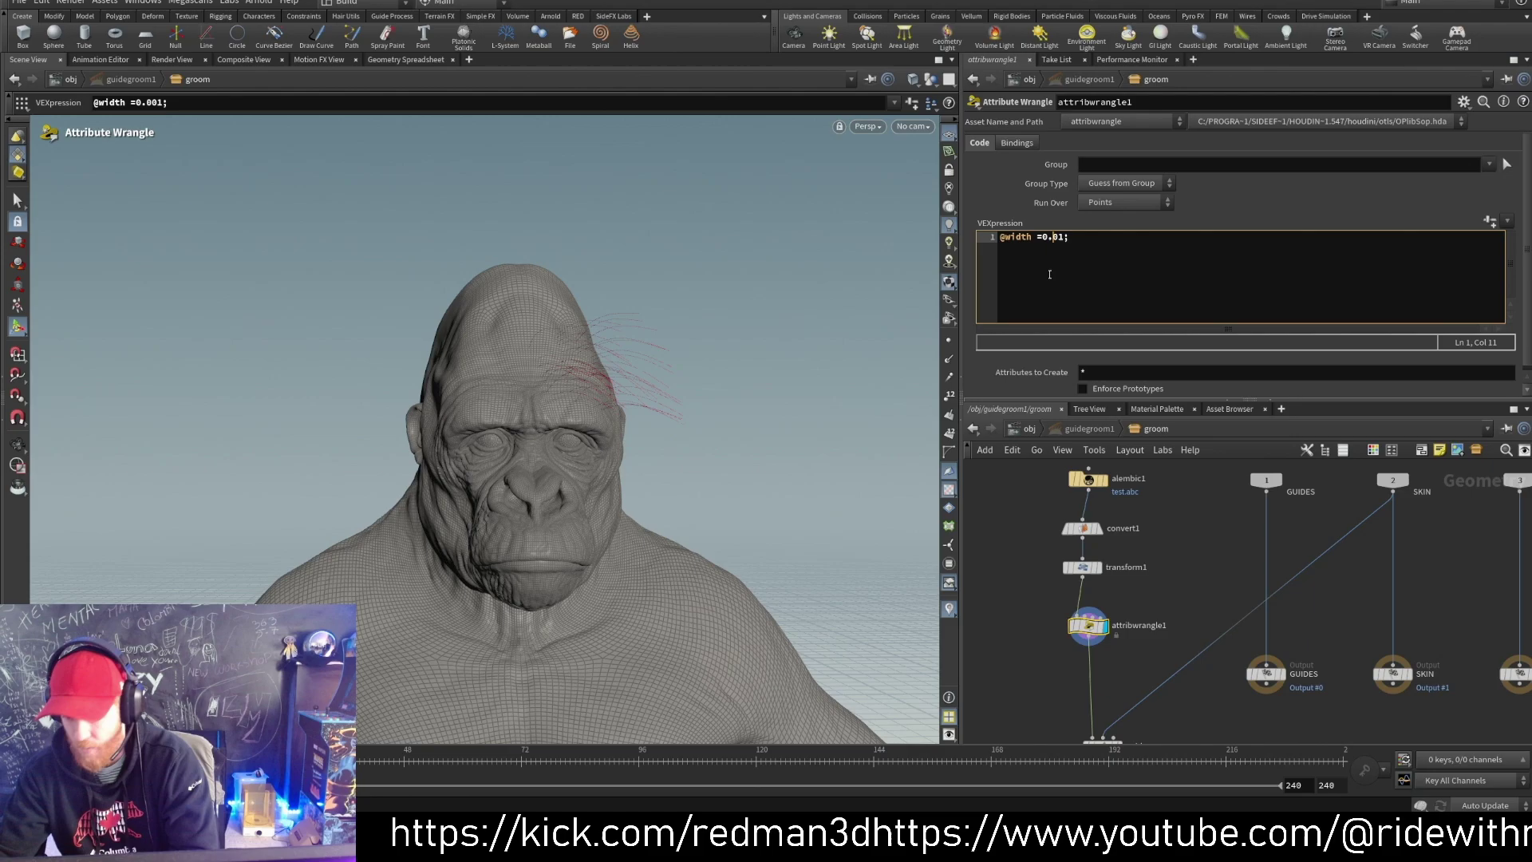
{"action": "left_click", "coordinate": [1490, 221]}
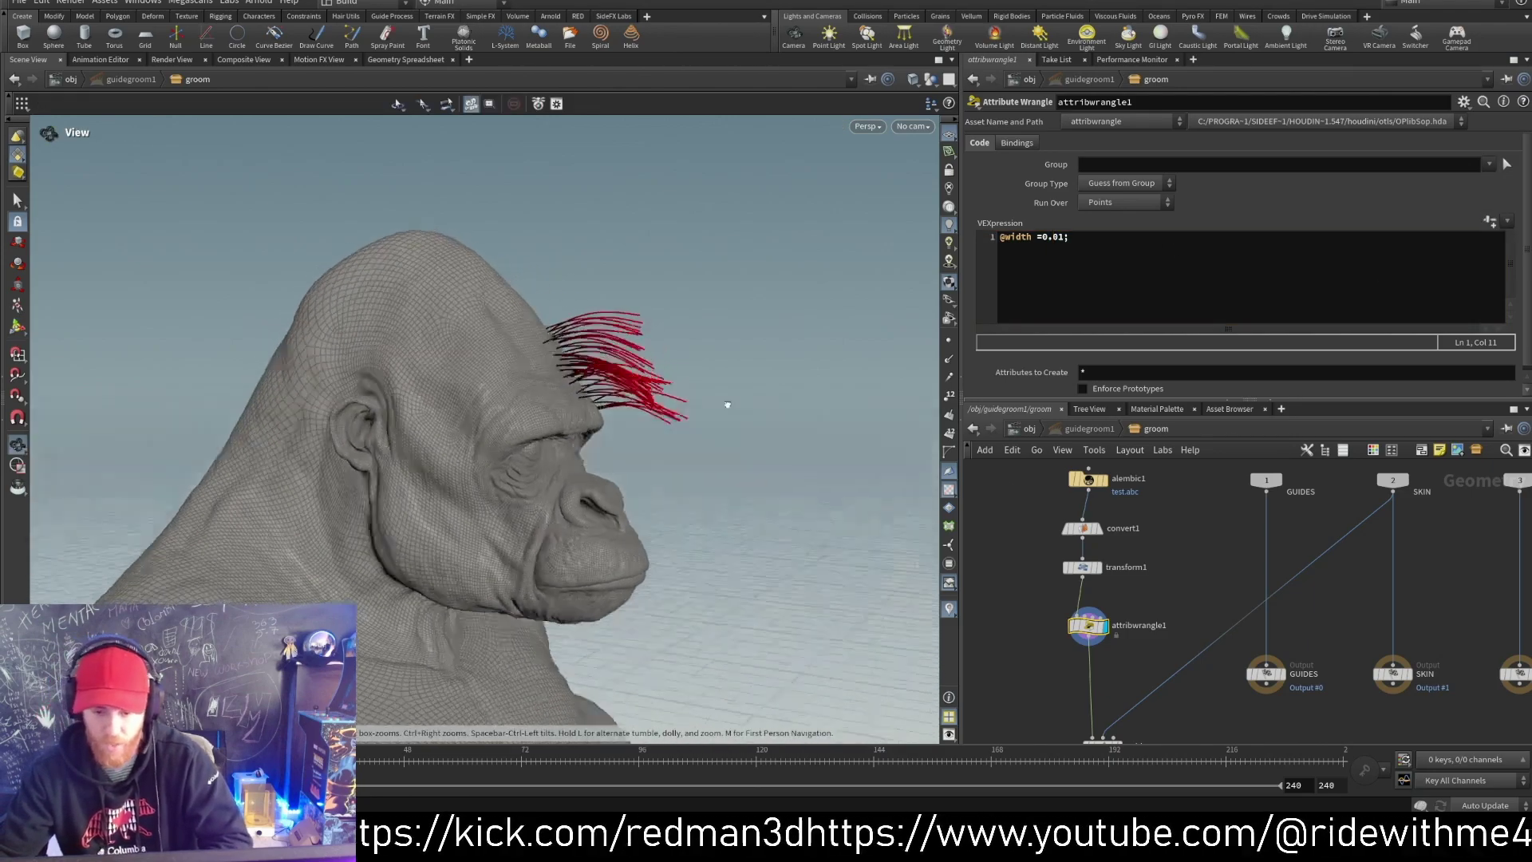
{"action": "left_click_drag", "start_coordinate": [726, 404], "coordinate": [695, 377], "text": "alt"}
{"action": "middle_click_drag", "start_coordinate": [1030, 678], "coordinate": [1024, 593]}
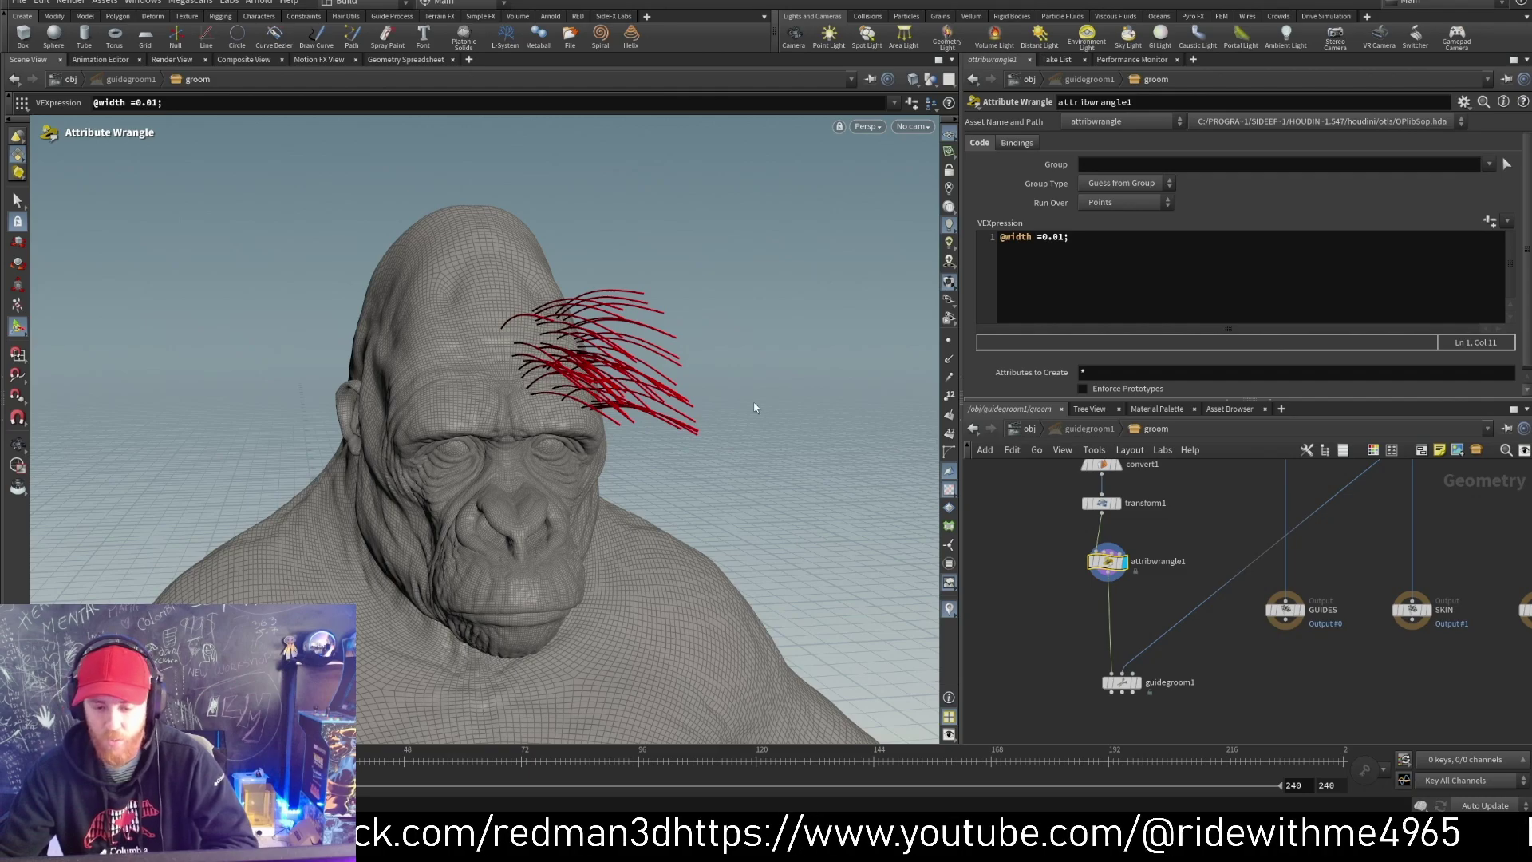
{"action": "key", "text": "Escape"}
{"action": "left_click_drag", "start_coordinate": [526, 368], "coordinate": [476, 320]}
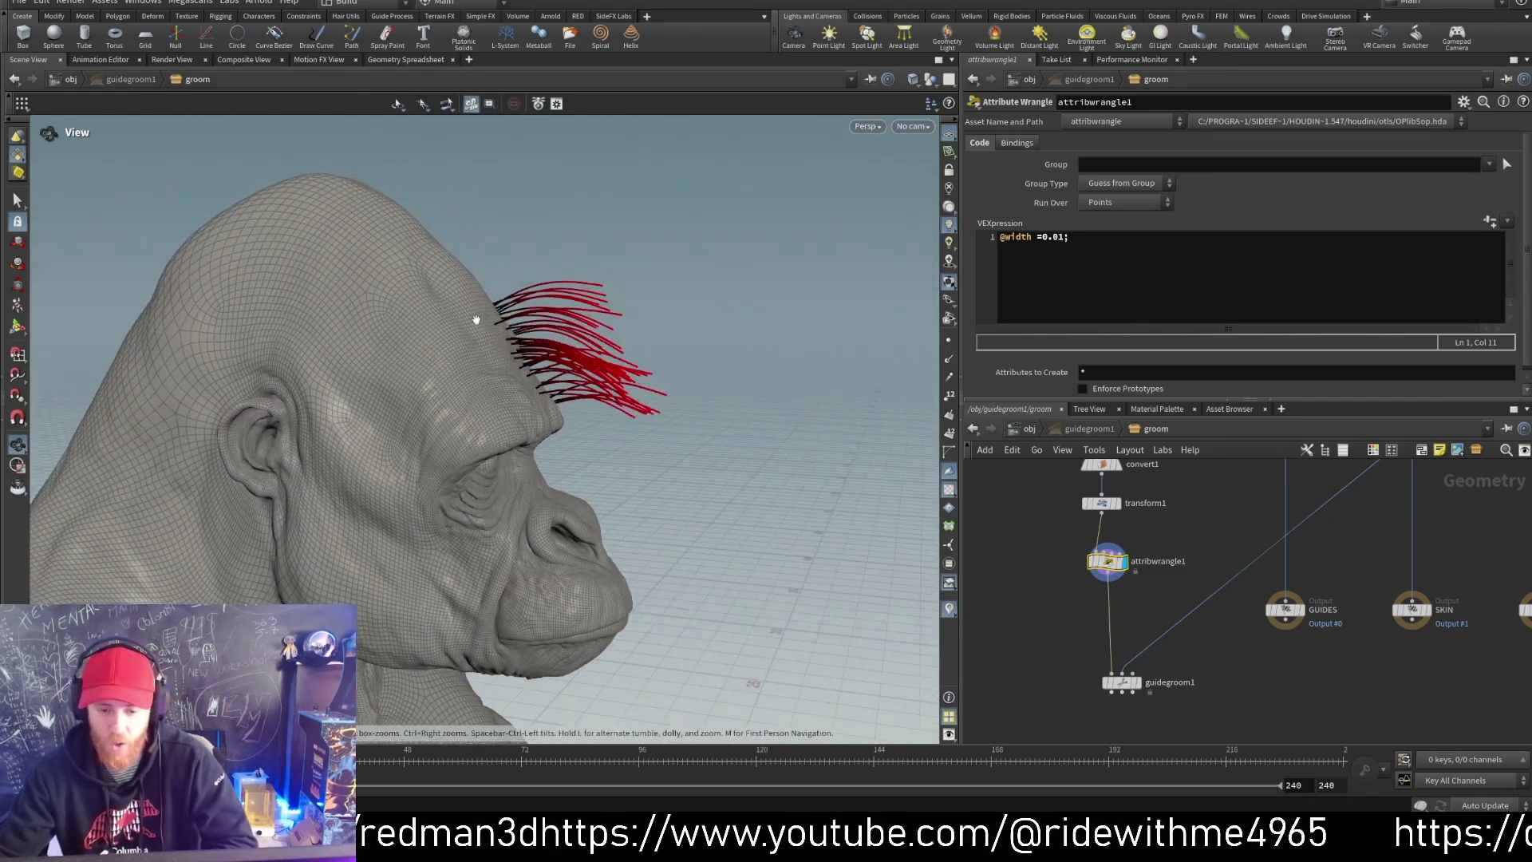
Step: Insert a Group Expression node between attribwrangle1 and guidegroom1
{"action": "middle_click_drag", "start_coordinate": [1054, 624], "coordinate": [1053, 602]}
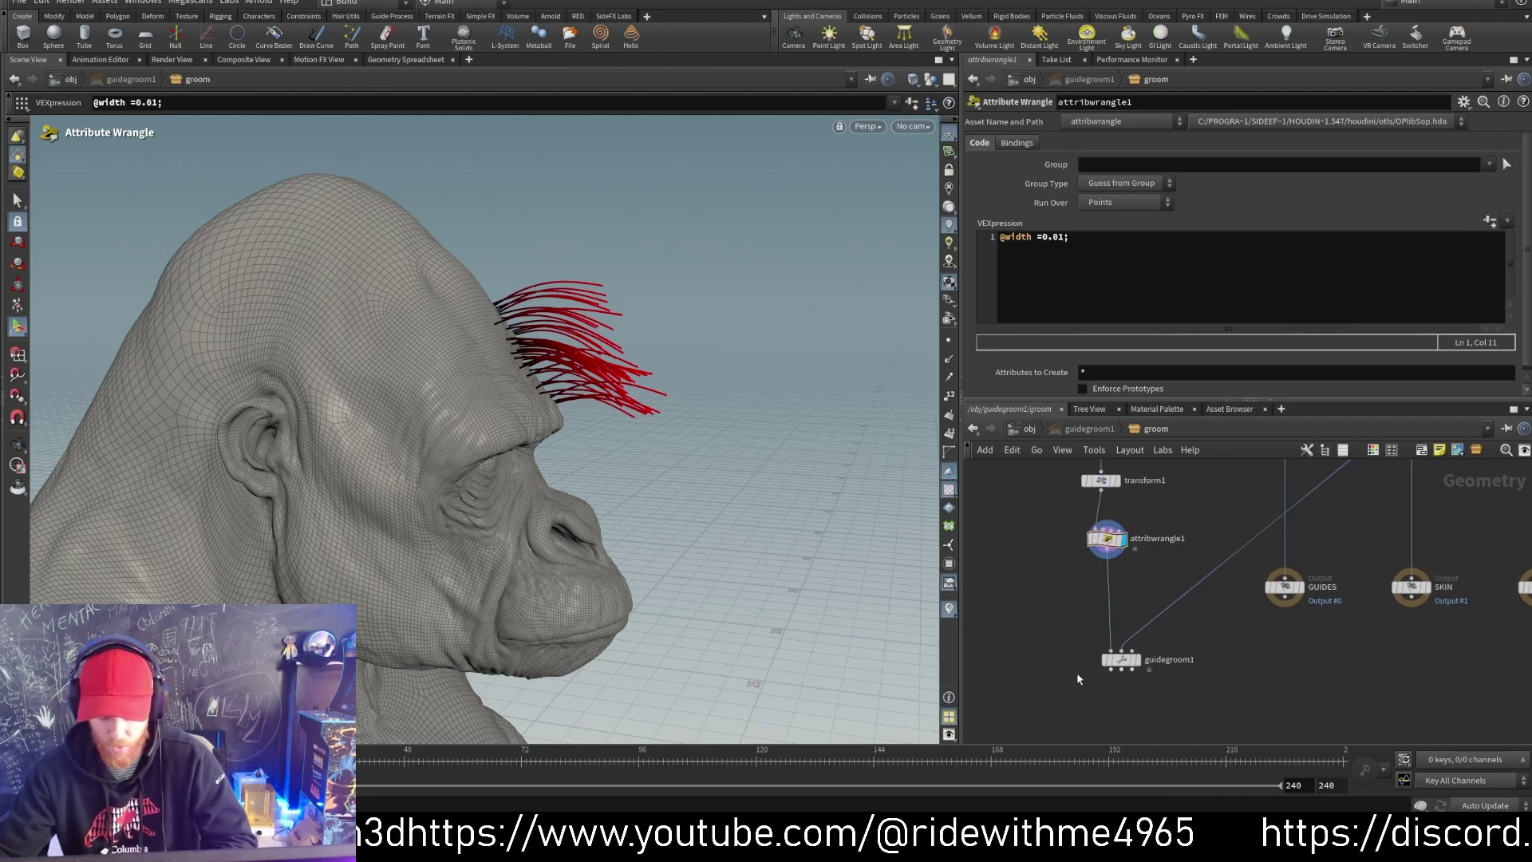
{"action": "key", "text": "Tab"}
{"action": "type", "text": "expre"}
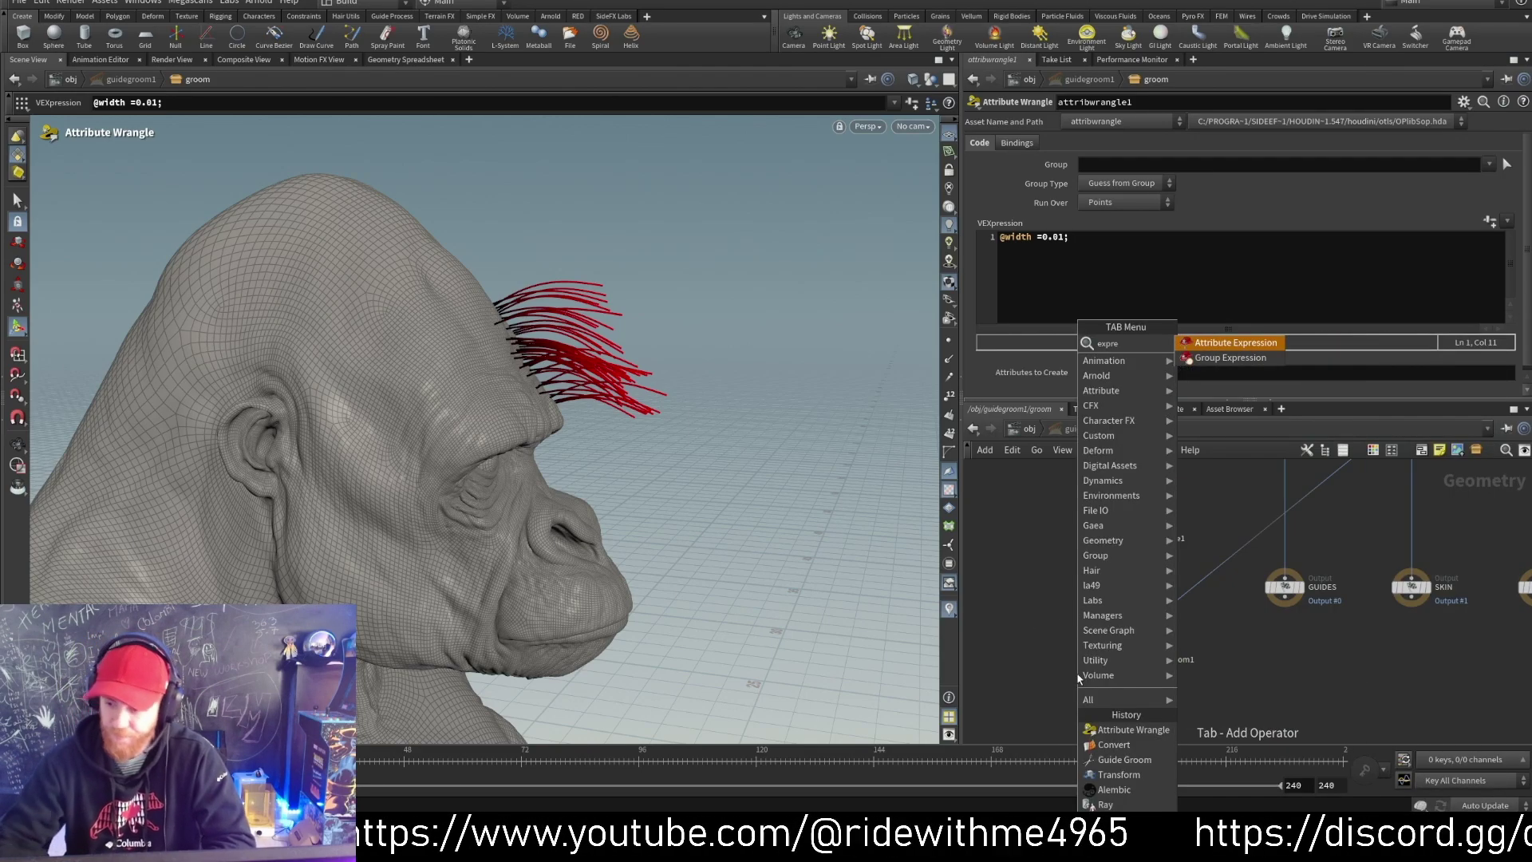
{"action": "key", "text": "Return"}
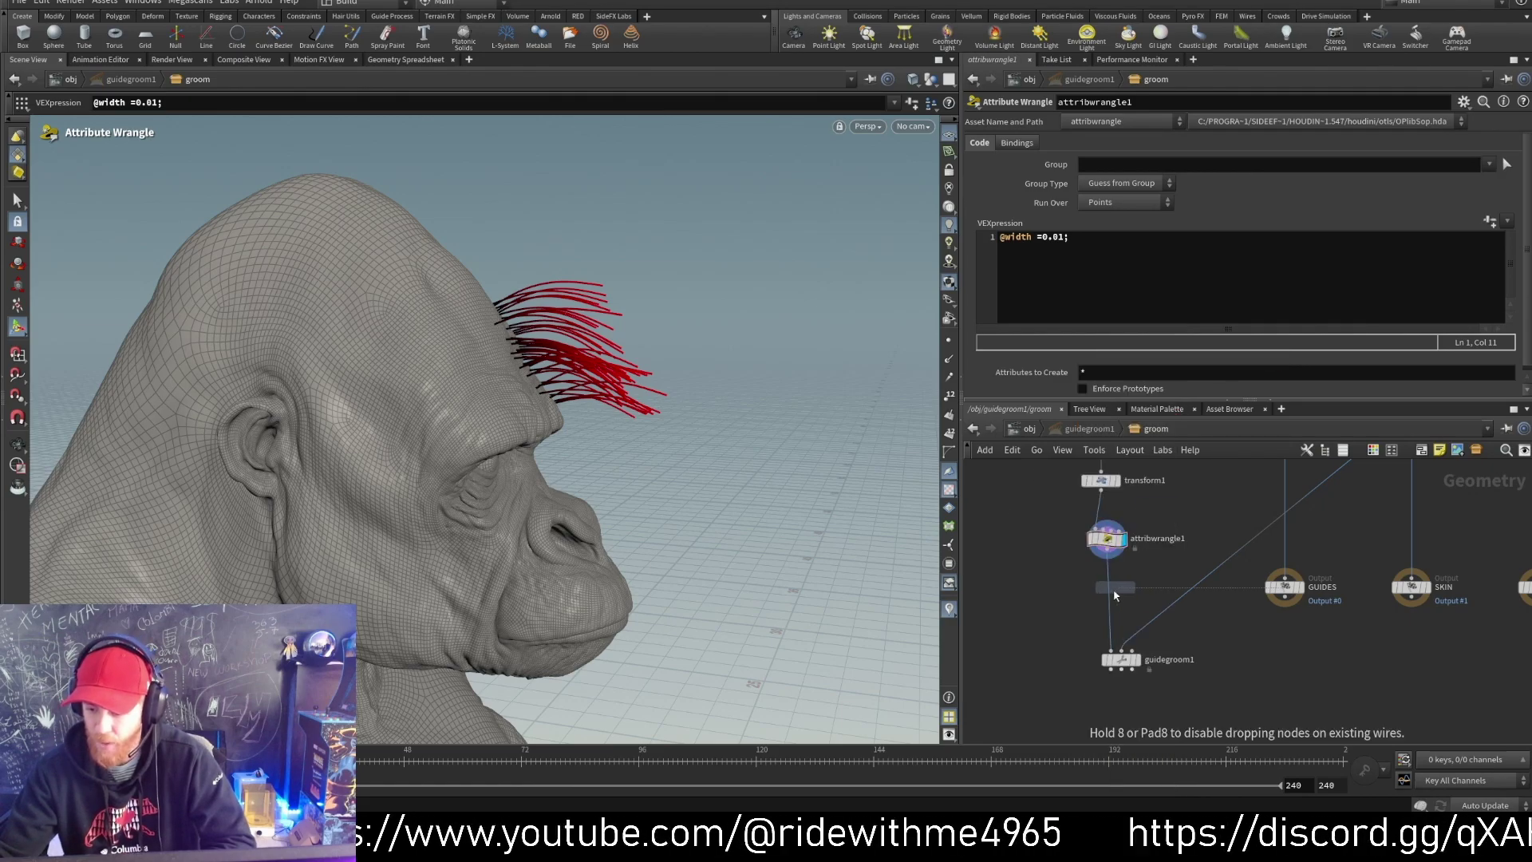
{"action": "left_click", "coordinate": [1108, 596]}
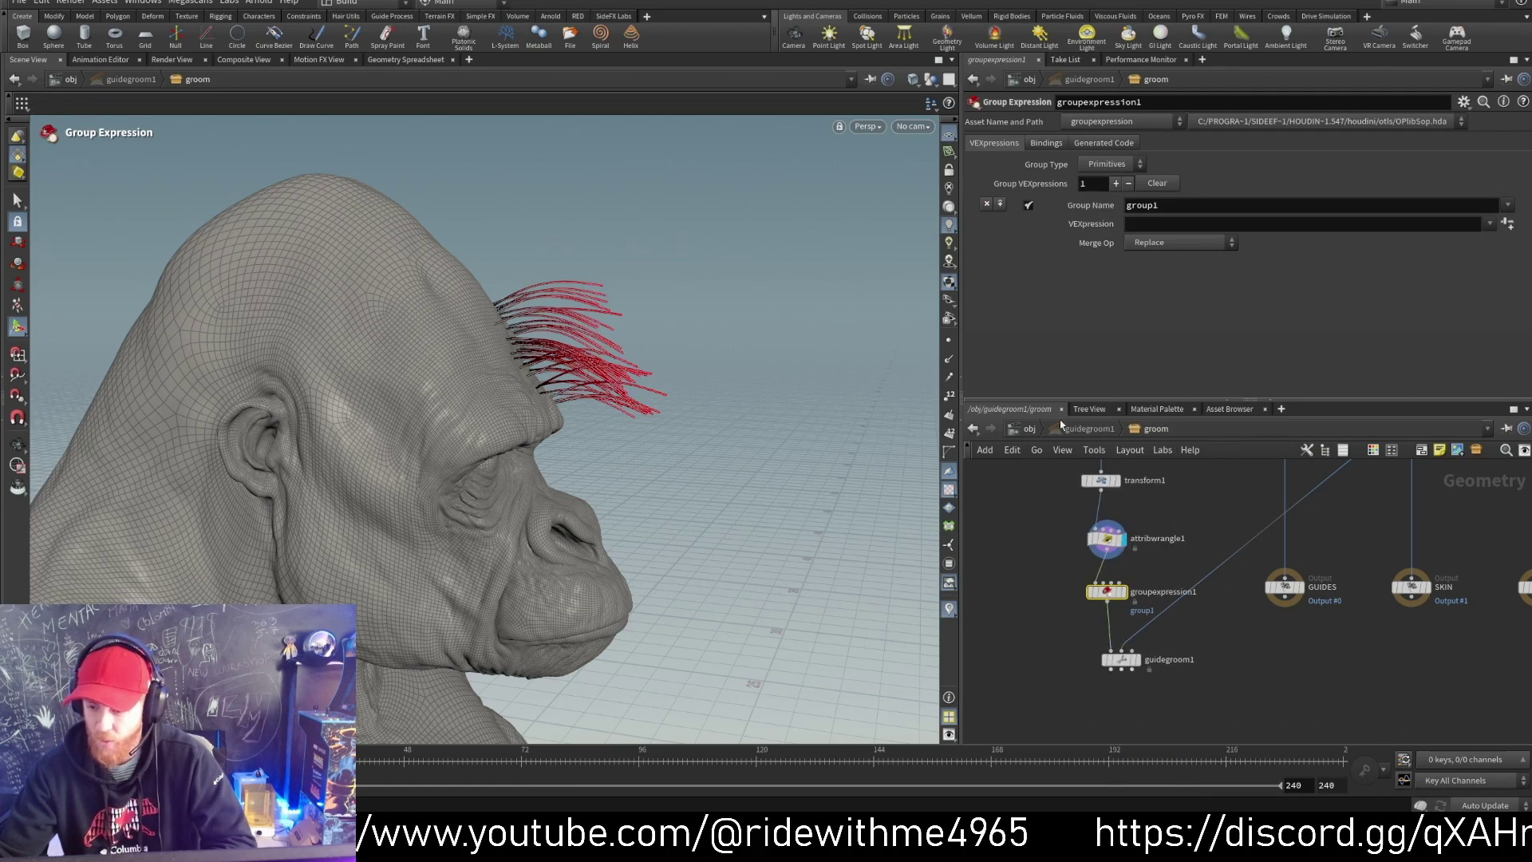
Step: Apply the First Point of Primitive preset to the group expression, set its Group Type to Points and name the group root
{"action": "left_click", "coordinate": [1187, 244]}
{"action": "left_click", "coordinate": [1187, 243]}
{"action": "left_click", "coordinate": [1488, 224]}
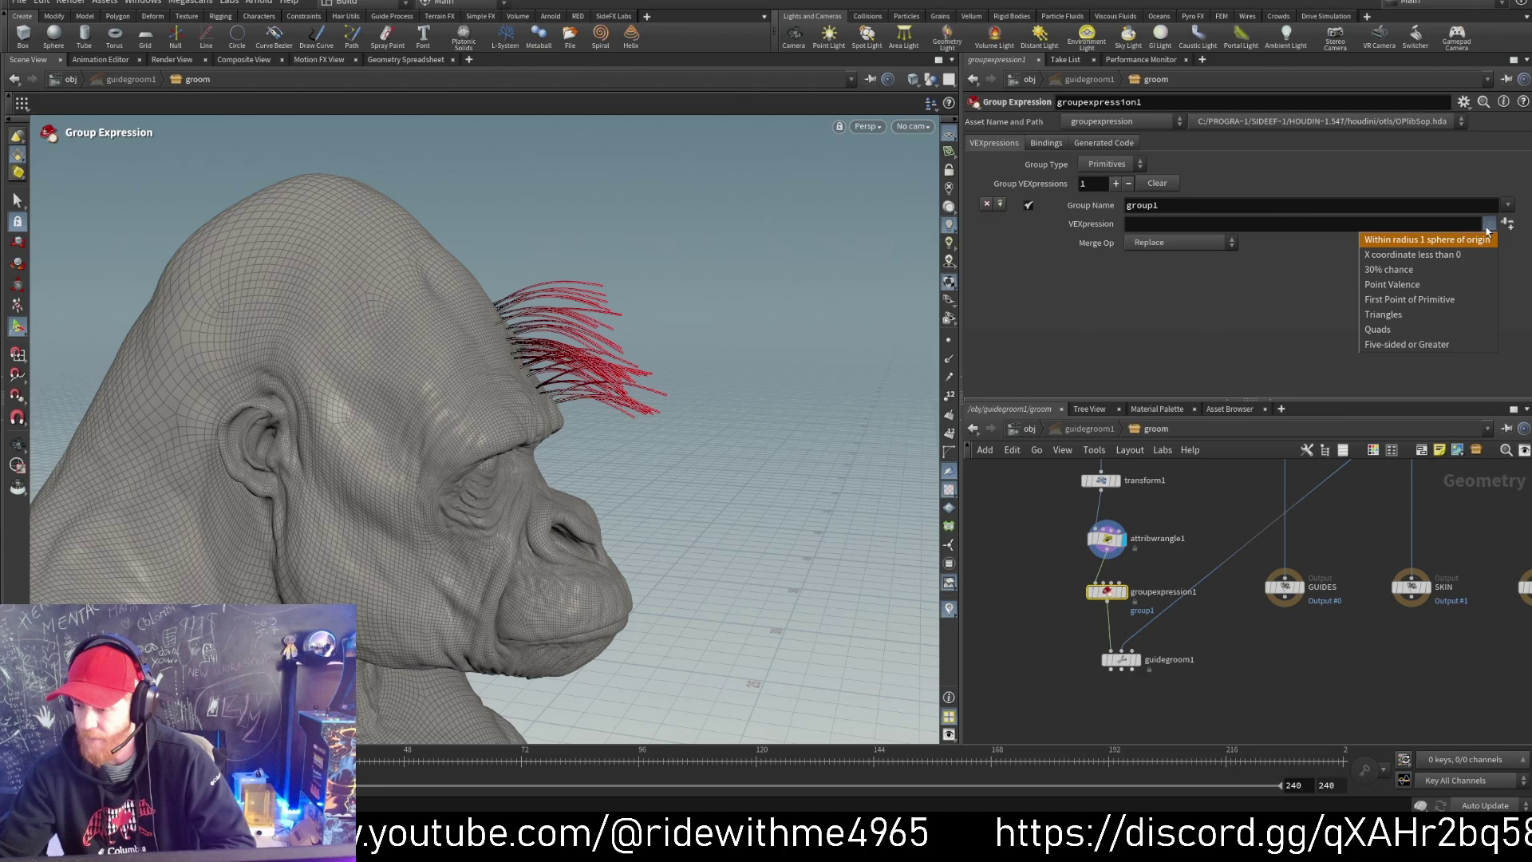
{"action": "left_click", "coordinate": [1426, 301]}
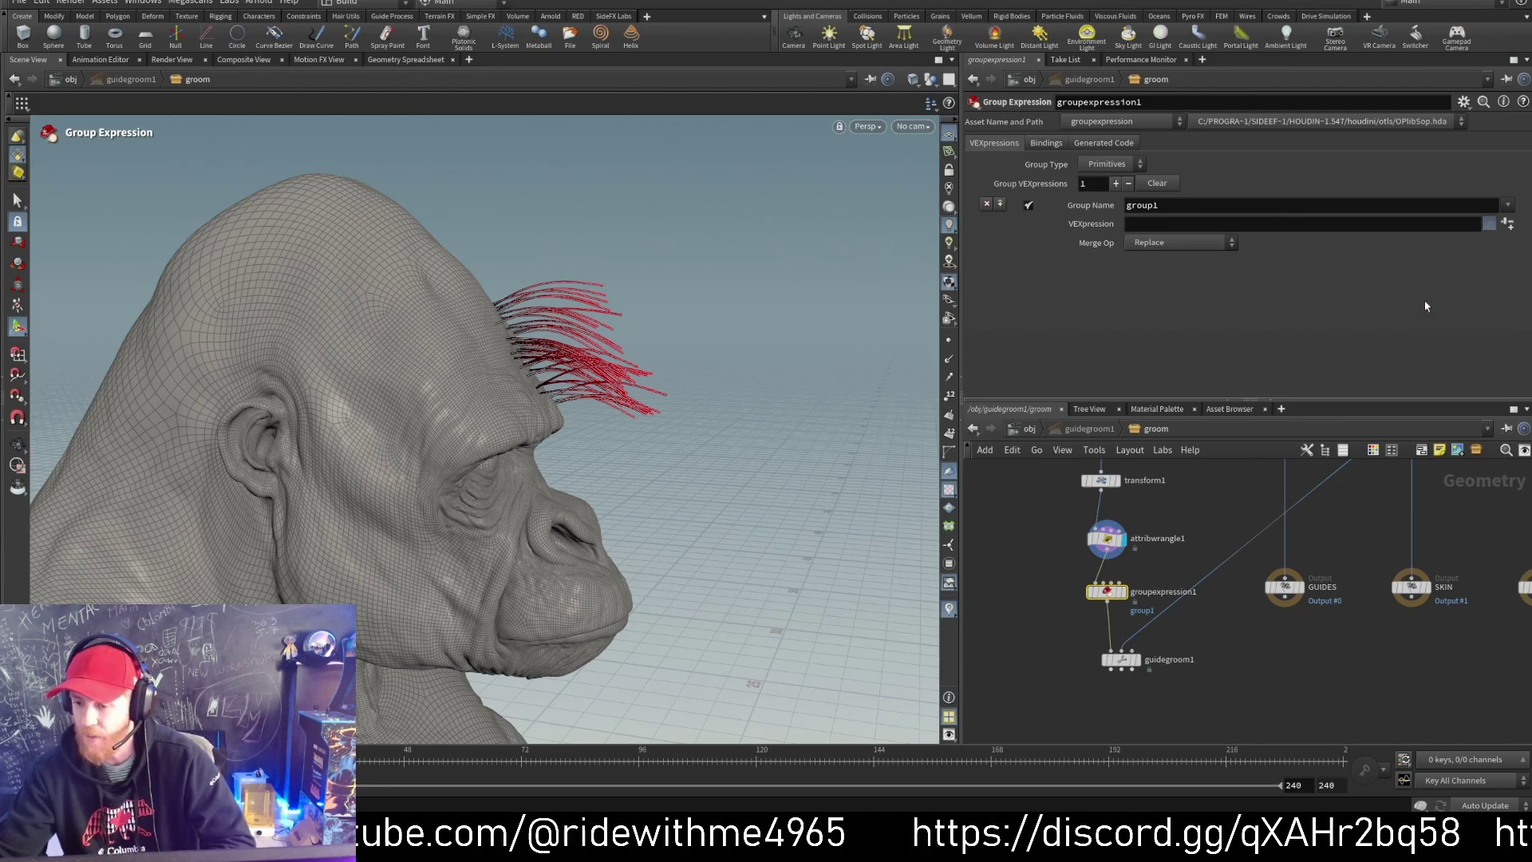
{"action": "left_click", "coordinate": [1108, 168]}
{"action": "left_click", "coordinate": [1096, 193]}
{"action": "left_click_drag", "start_coordinate": [673, 335], "coordinate": [574, 359], "text": "alt"}
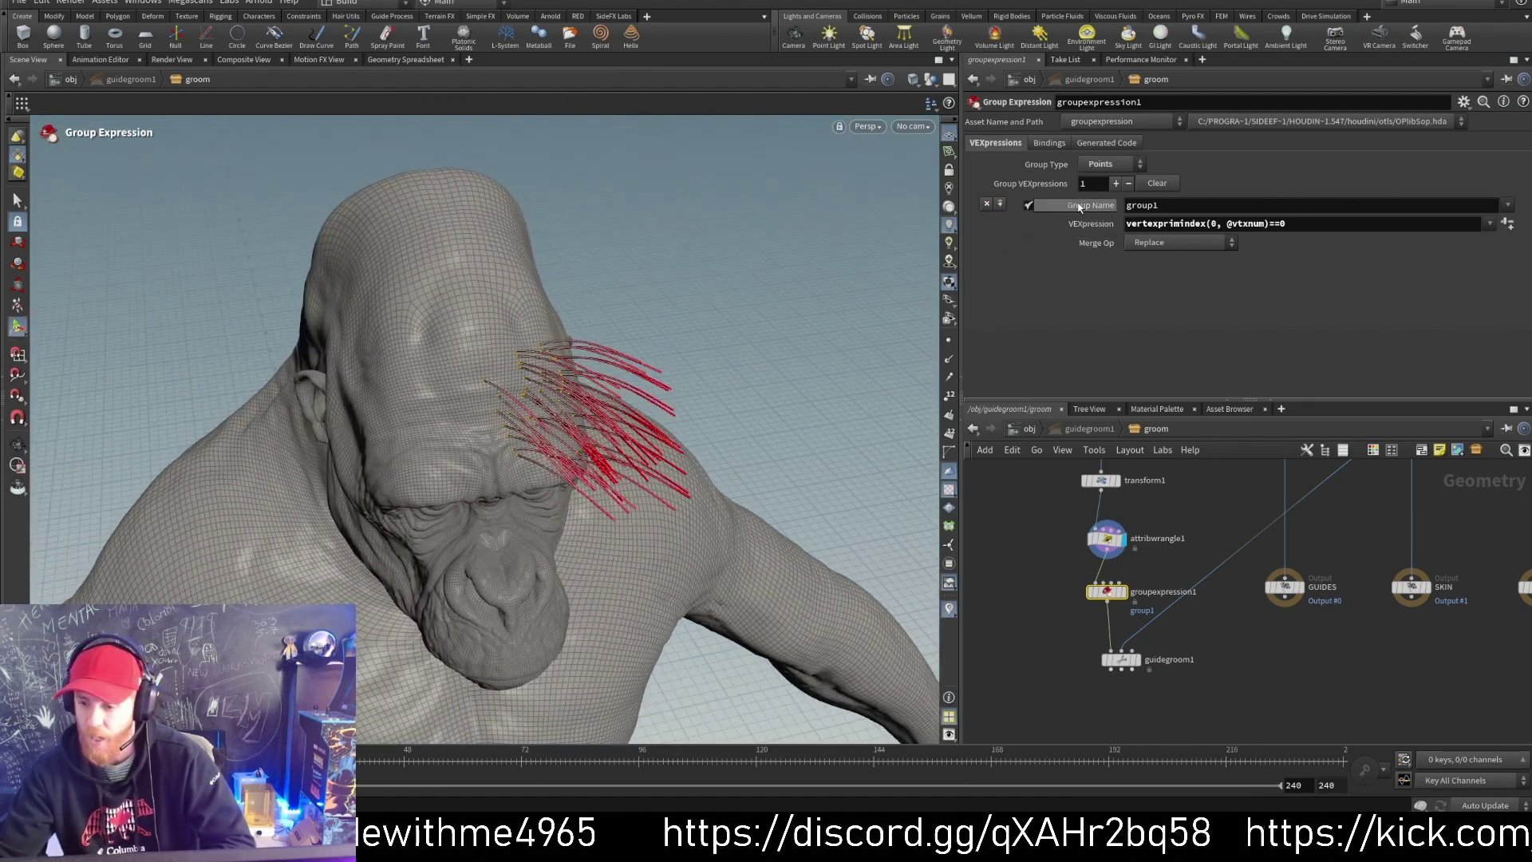
{"action": "left_click_drag", "start_coordinate": [1084, 201], "coordinate": [1024, 269]}
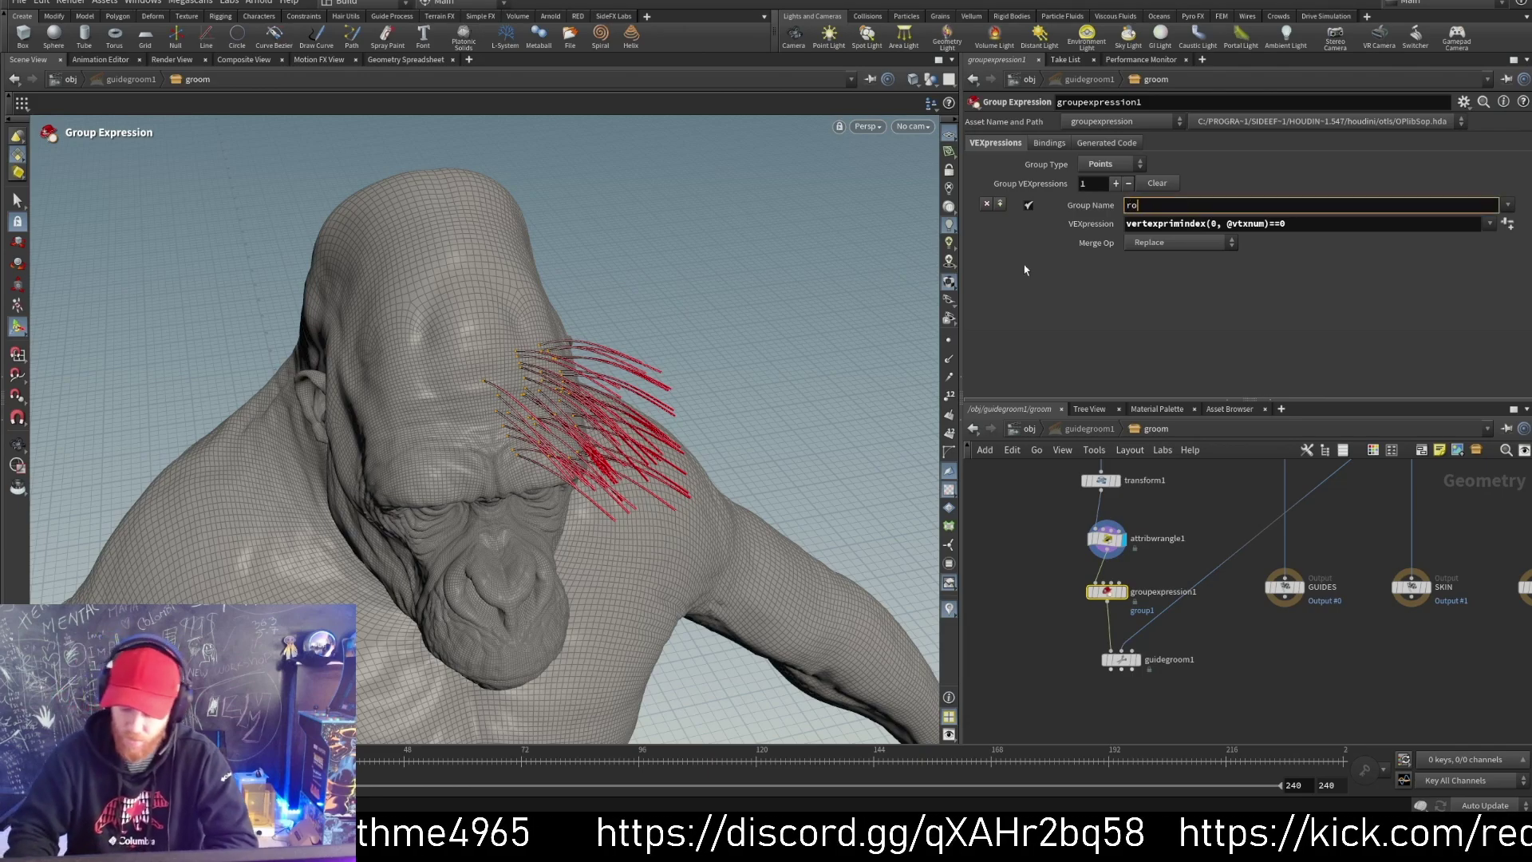
{"action": "key", "text": "Return"}
{"action": "middle_click_drag", "start_coordinate": [1074, 581], "coordinate": [1087, 540]}
{"action": "left_click", "coordinate": [1019, 642]}
{"action": "key", "text": "Tab"}
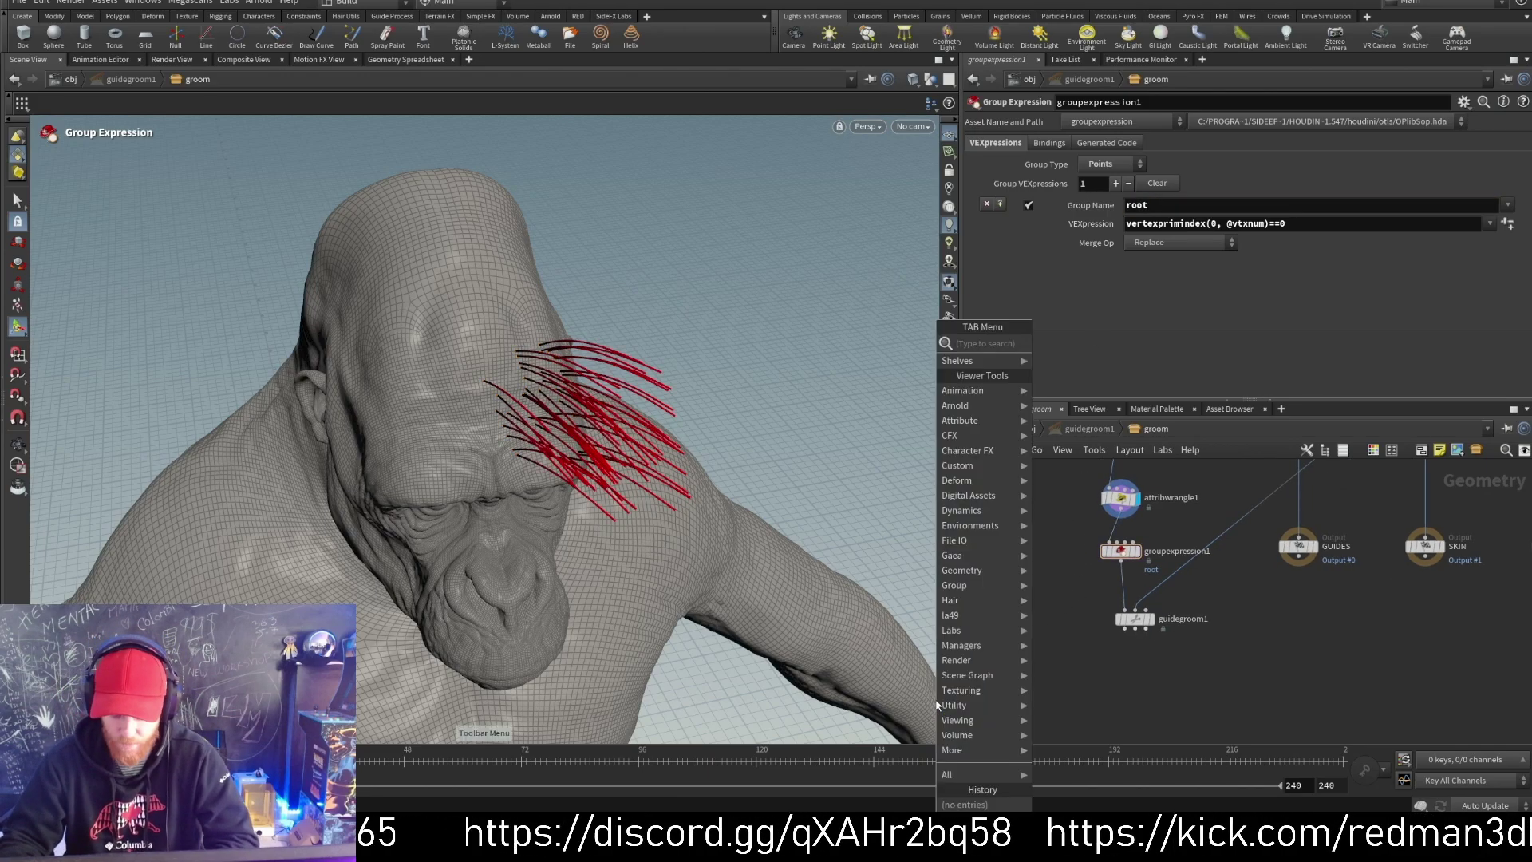
{"action": "type", "text": "ray"}
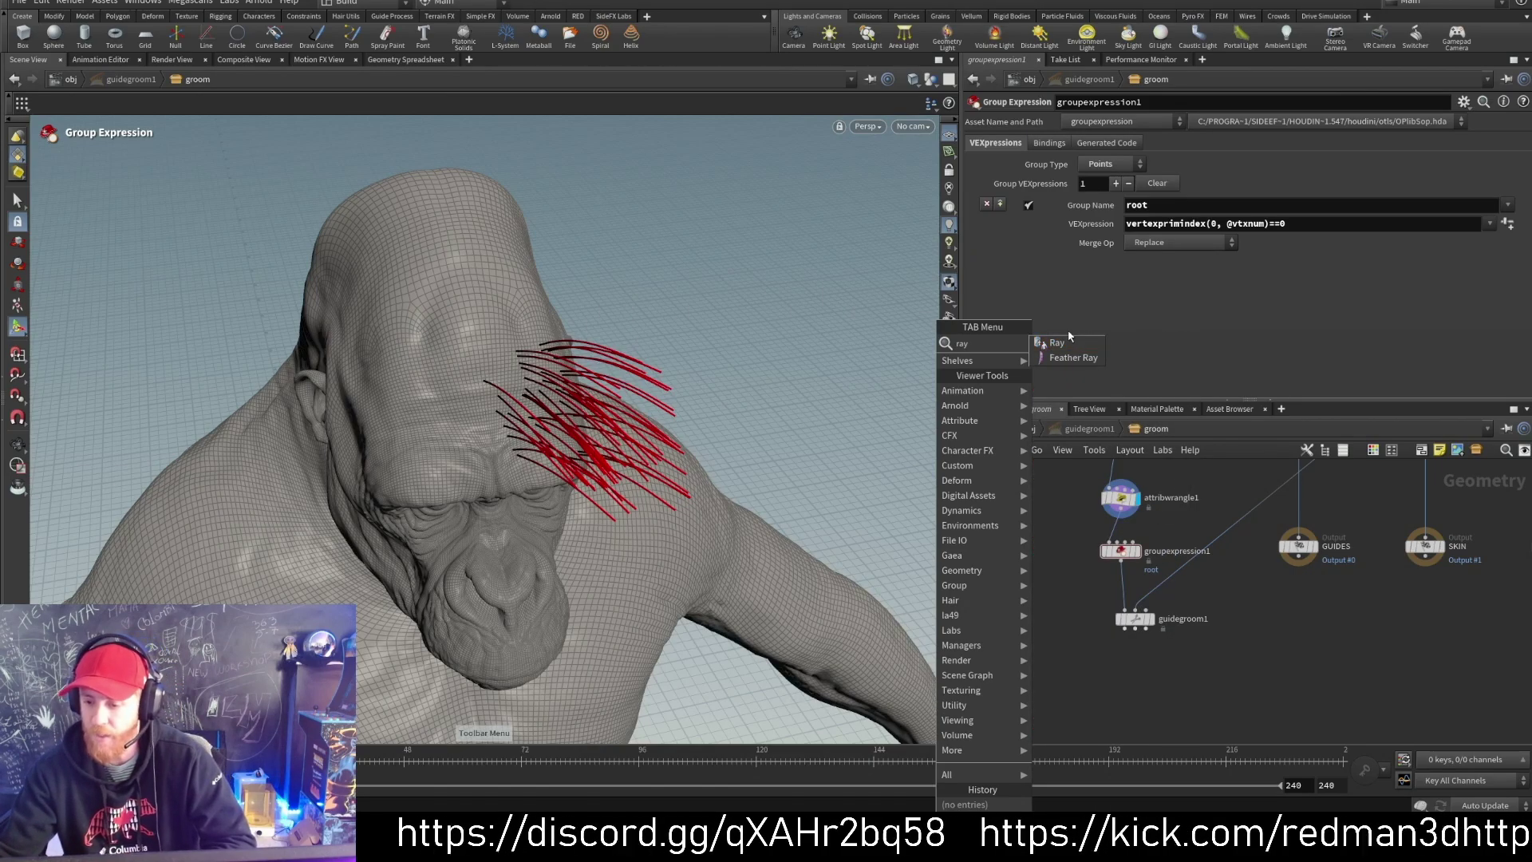
{"action": "left_click", "coordinate": [1058, 343]}
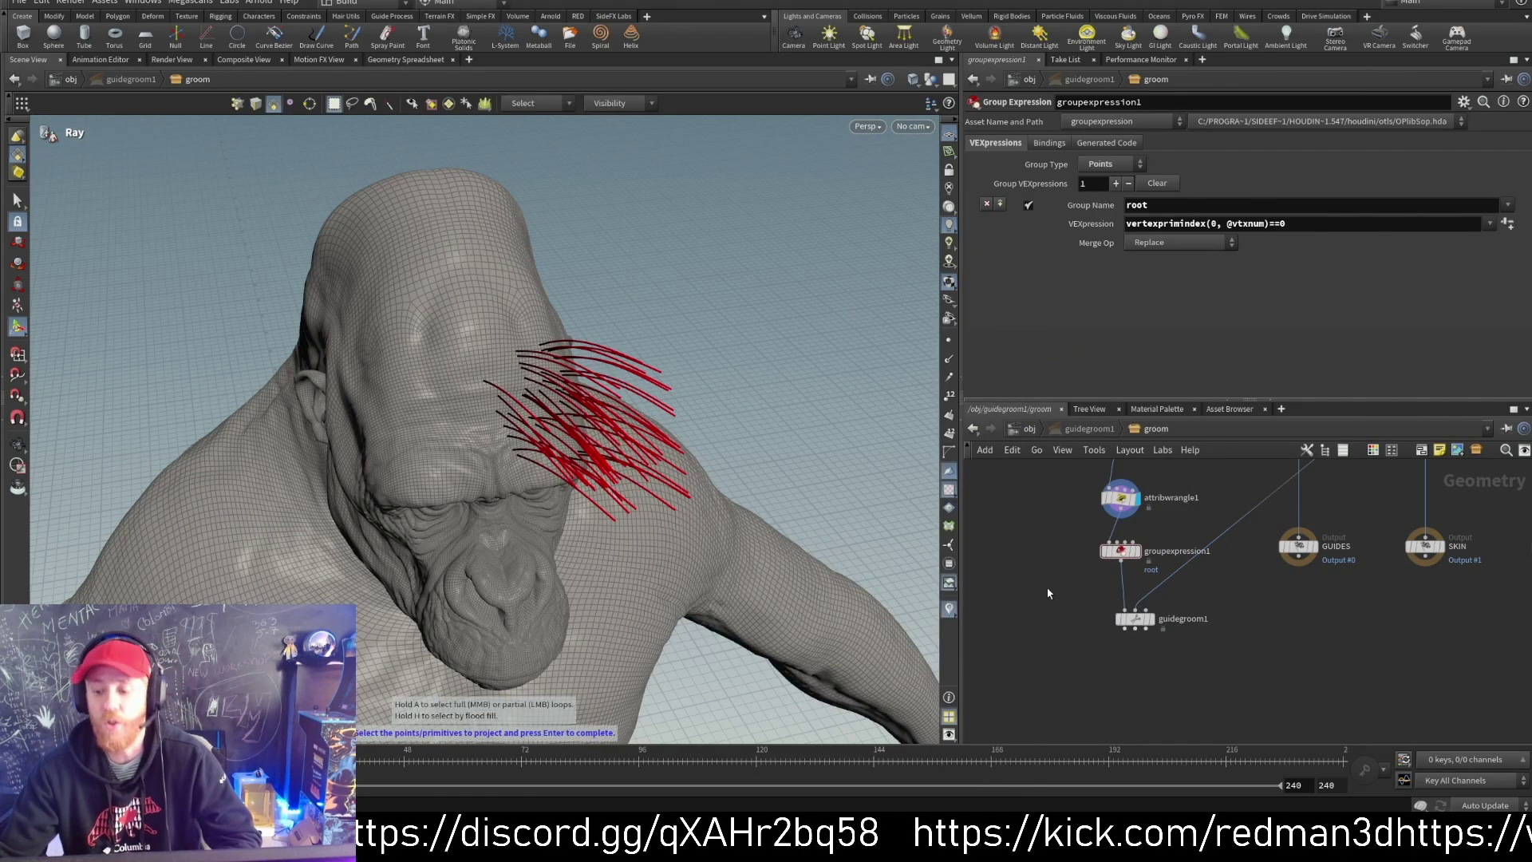
Step: Add a Ray node beside guidegroom1 in the groom network
{"action": "key", "text": "Tab"}
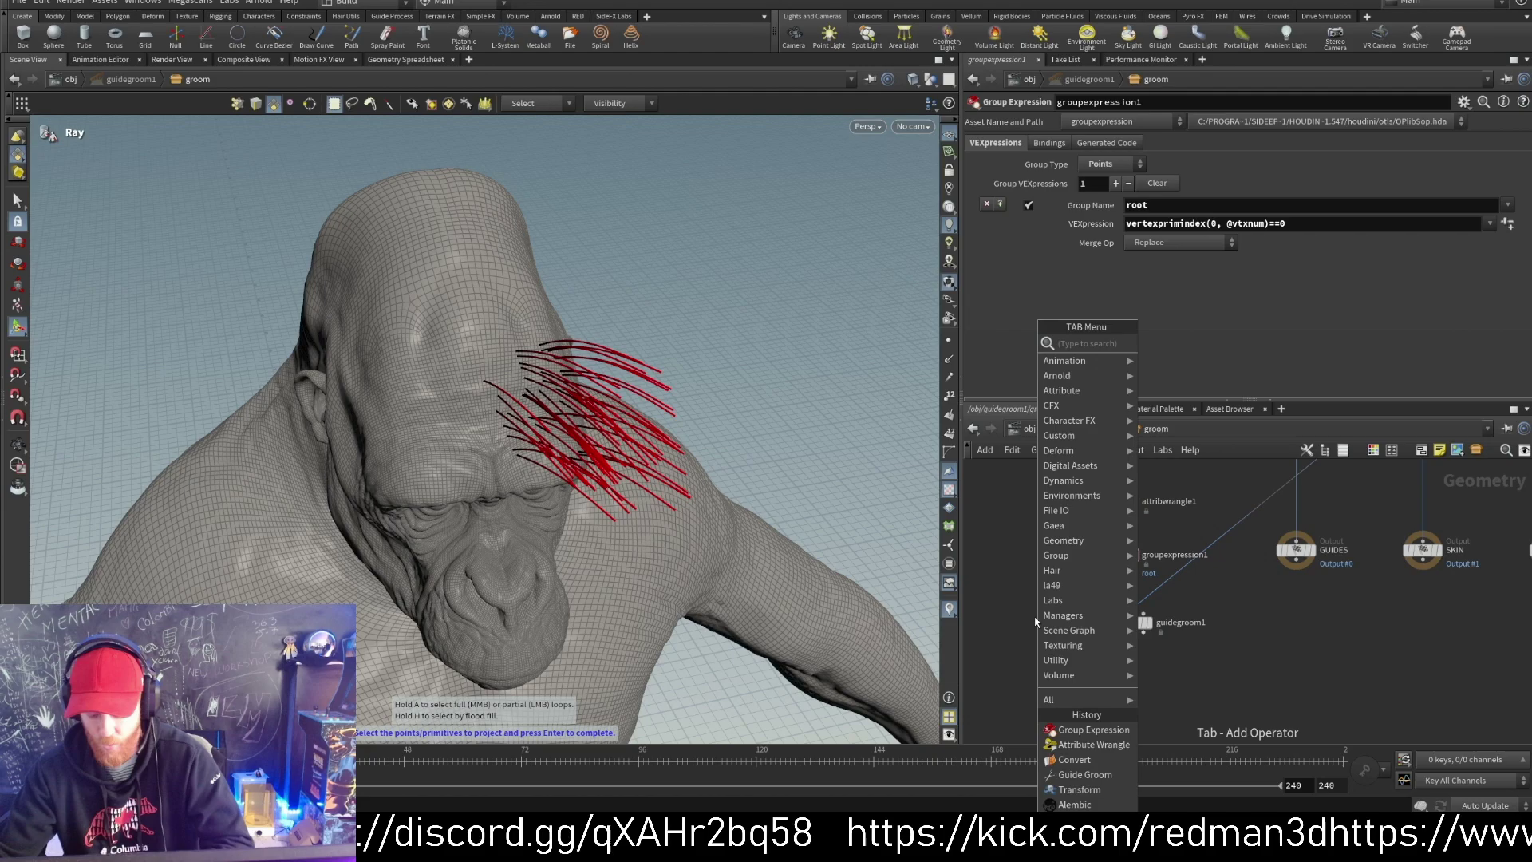
{"action": "type", "text": "ray"}
{"action": "left_click", "coordinate": [1162, 345]}
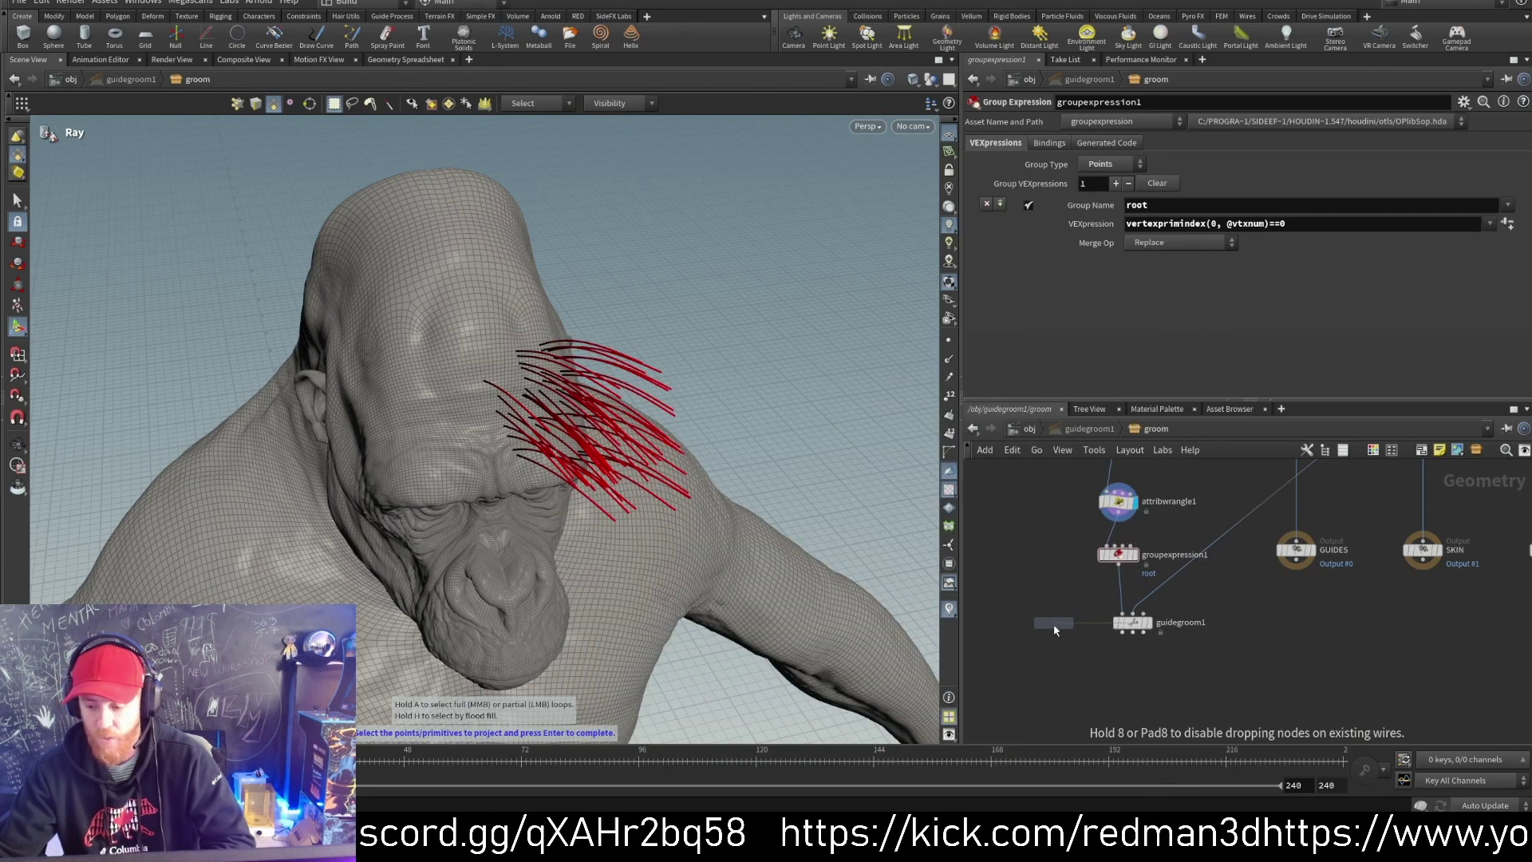
{"action": "left_click", "coordinate": [1037, 618]}
{"action": "scroll", "coordinate": [1035, 612], "scroll_direction": "up", "scroll_amount": 2}
Step: Wire groupexpression1 into ray1's first input and SKIN into its second, and make ray1 the displayed node
{"action": "left_click", "coordinate": [1034, 613]}
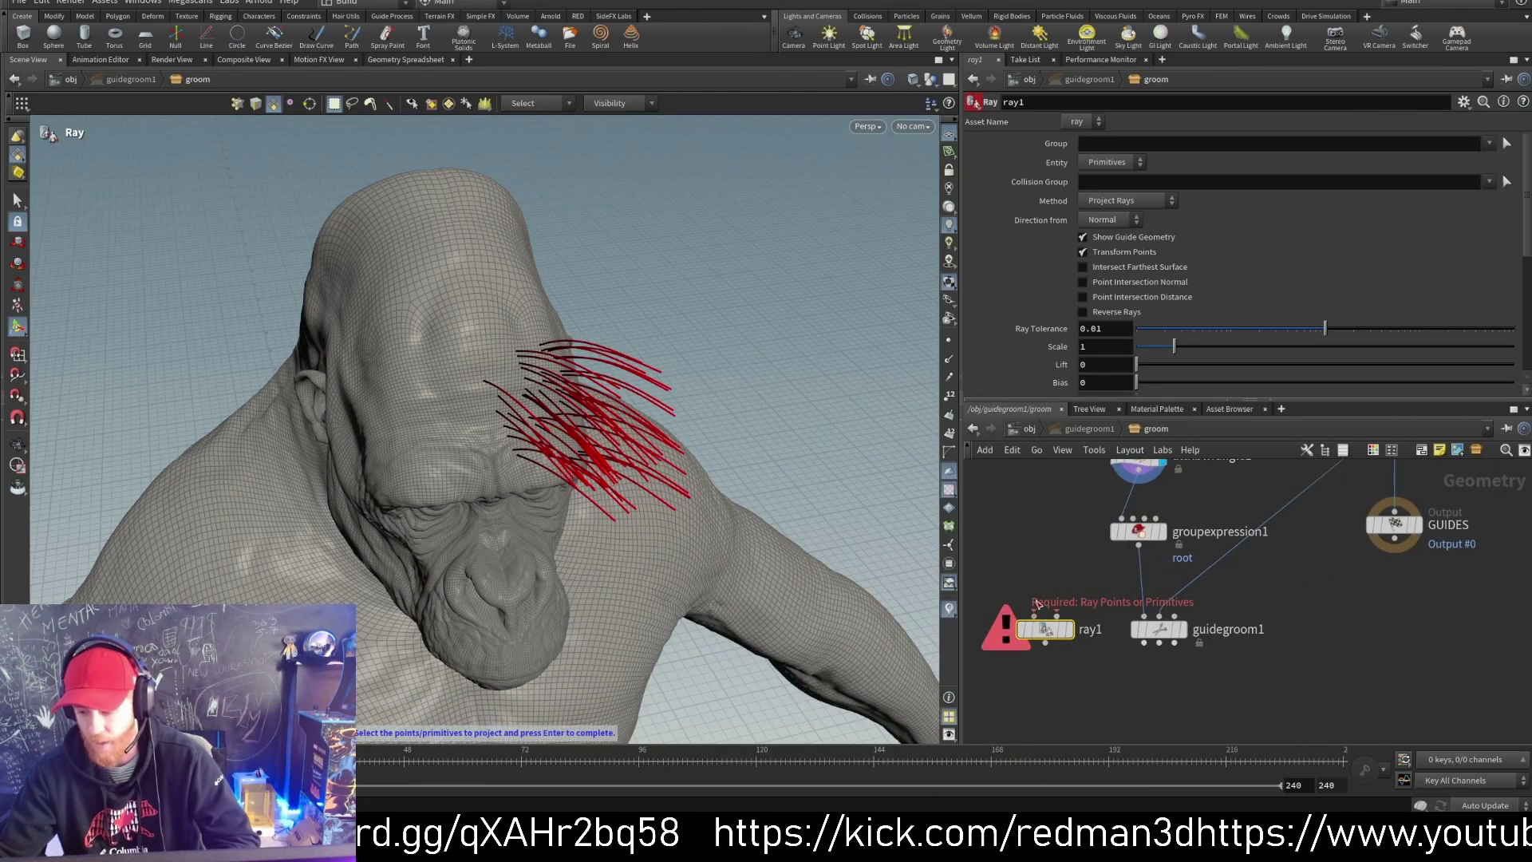
{"action": "left_click", "coordinate": [1104, 532]}
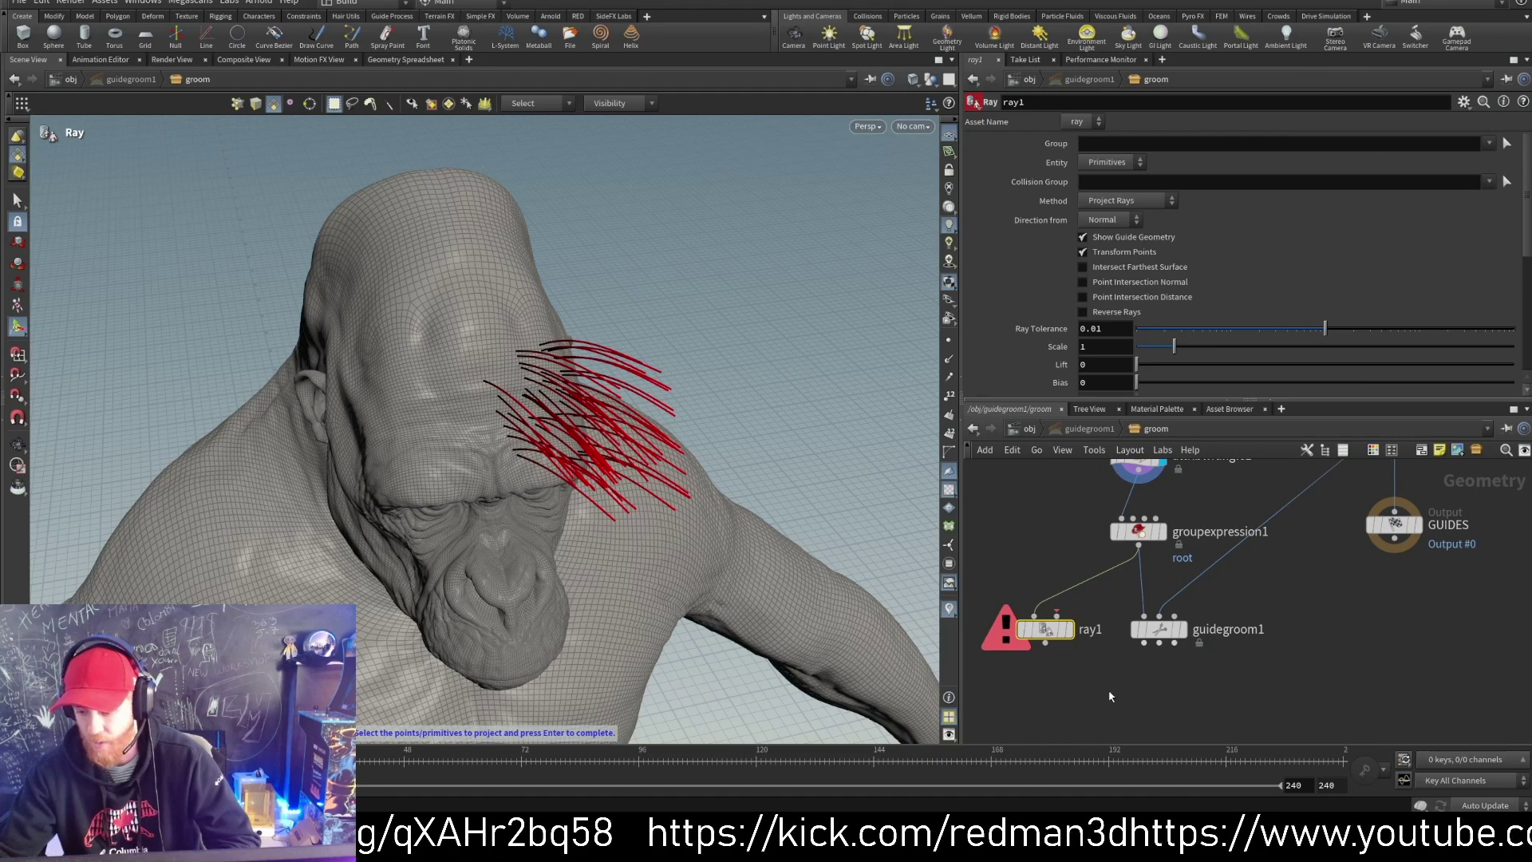
{"action": "left_click", "coordinate": [1055, 585]}
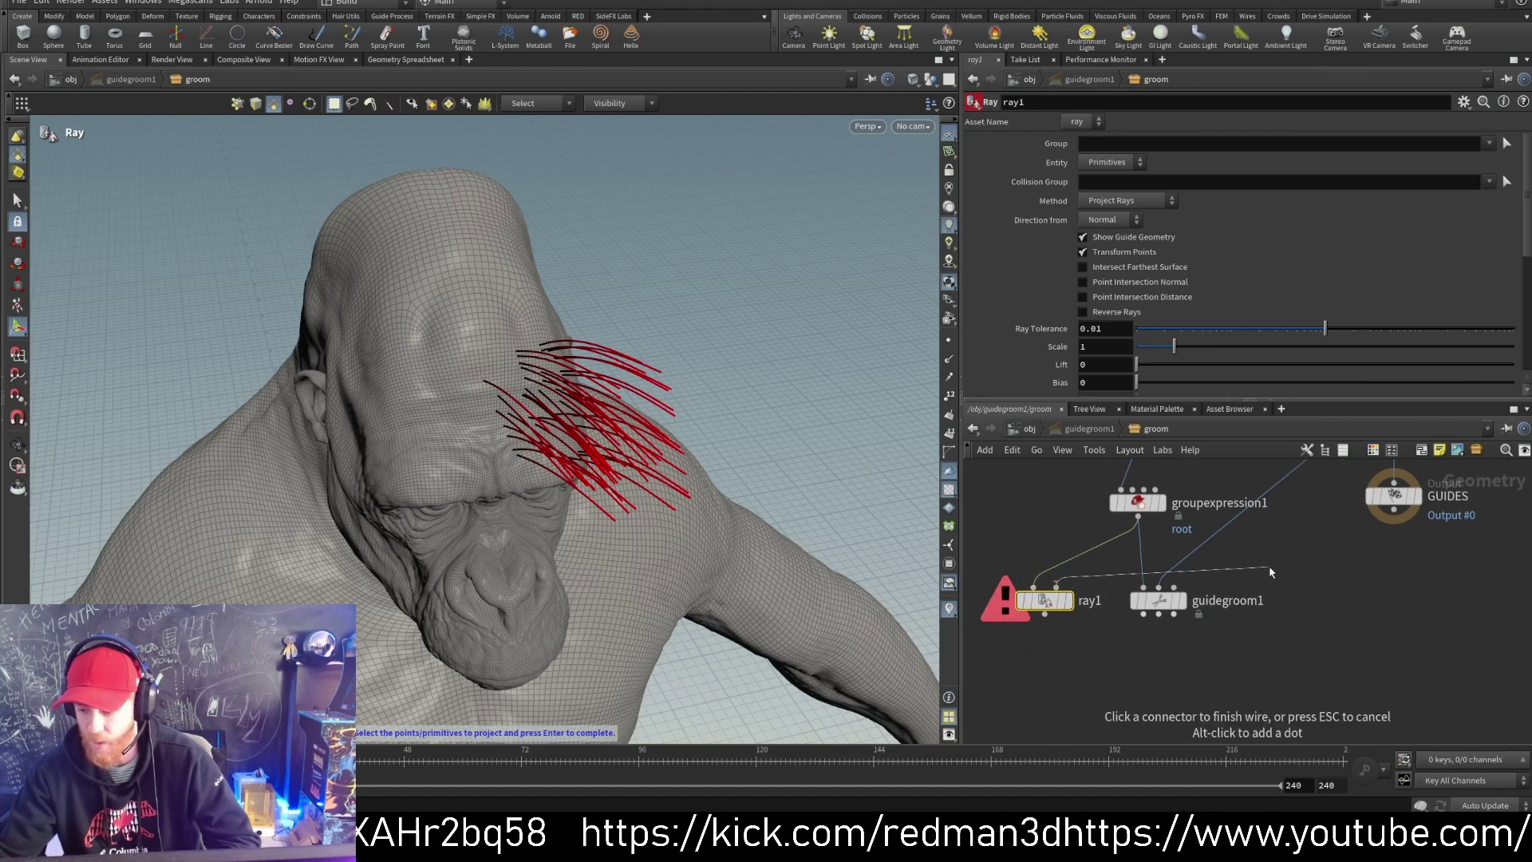
{"action": "left_click", "coordinate": [1393, 580]}
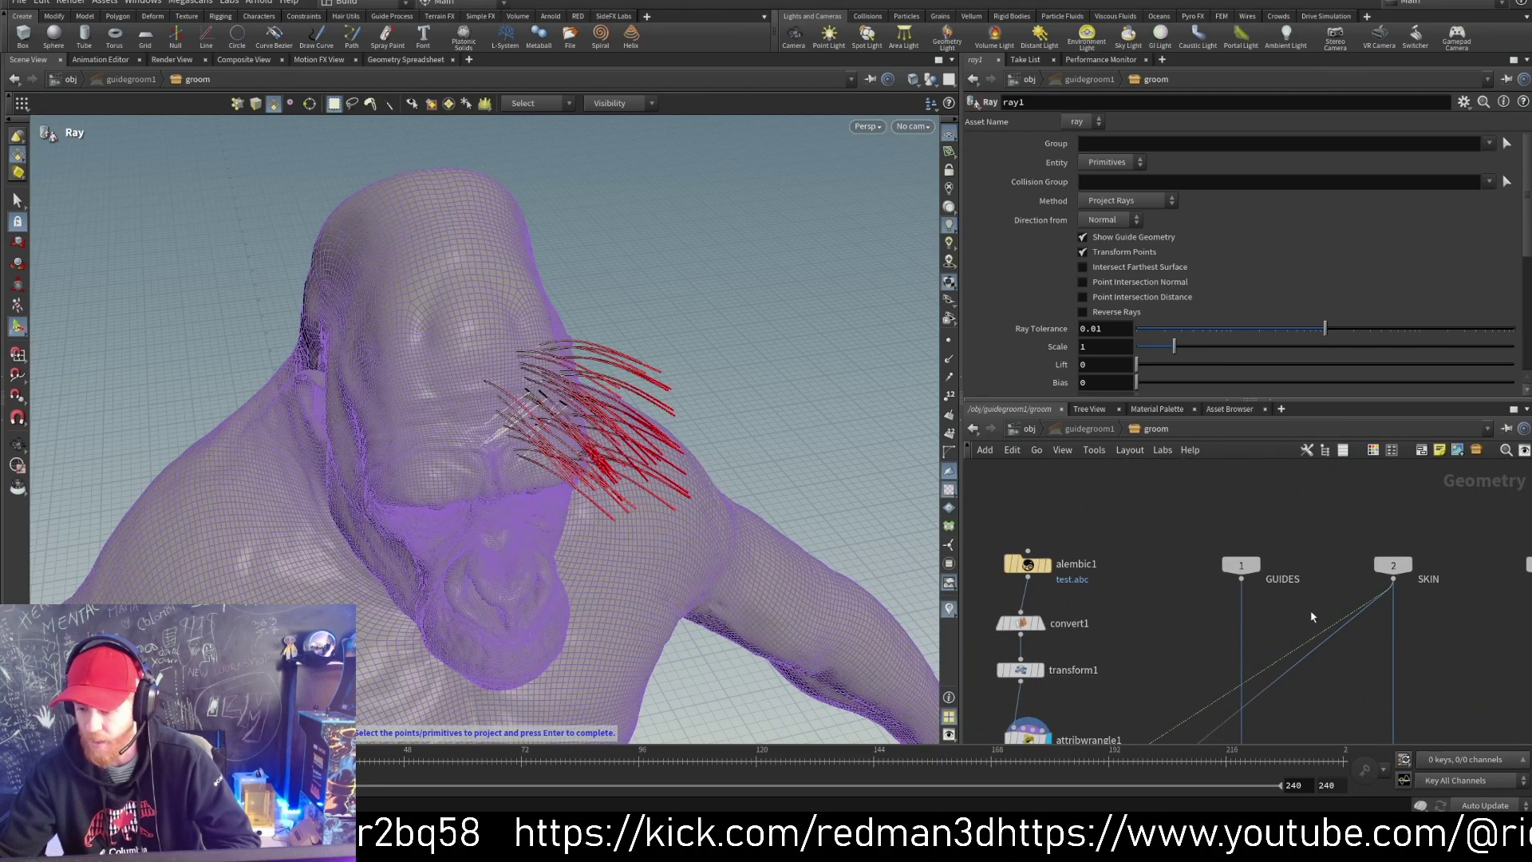
{"action": "middle_click_drag", "start_coordinate": [1311, 611], "coordinate": [1370, 421]}
{"action": "scroll", "coordinate": [1069, 679], "scroll_direction": "up", "scroll_amount": 1}
{"action": "left_click", "coordinate": [1018, 702]}
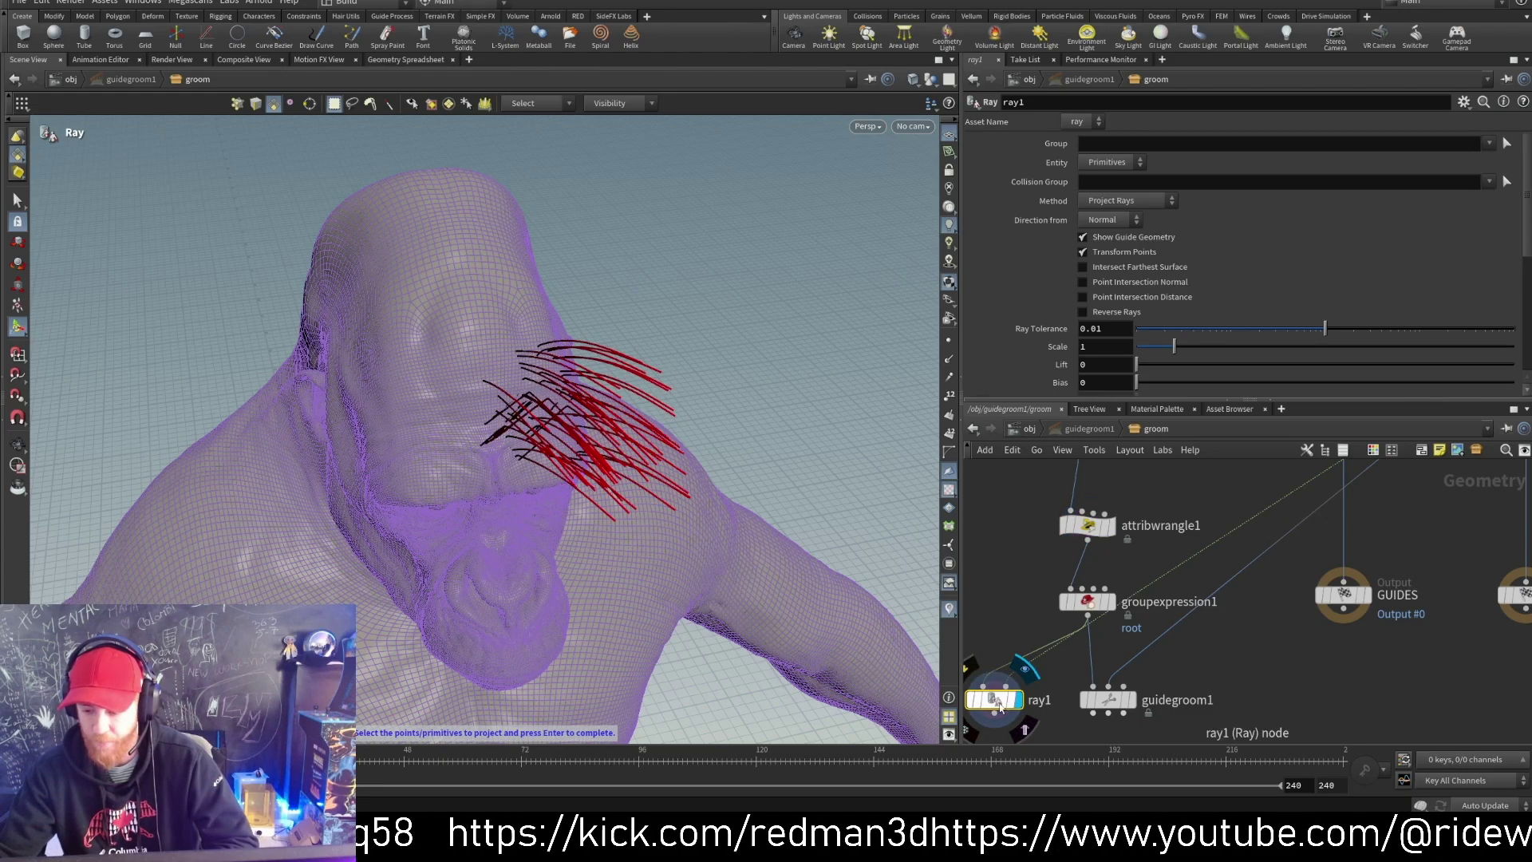
{"action": "left_click_drag", "start_coordinate": [614, 459], "coordinate": [580, 504], "text": "alt"}
Step: Restrict ray1 to the root group and set its Method to Minimum Distance
{"action": "left_click", "coordinate": [1506, 143]}
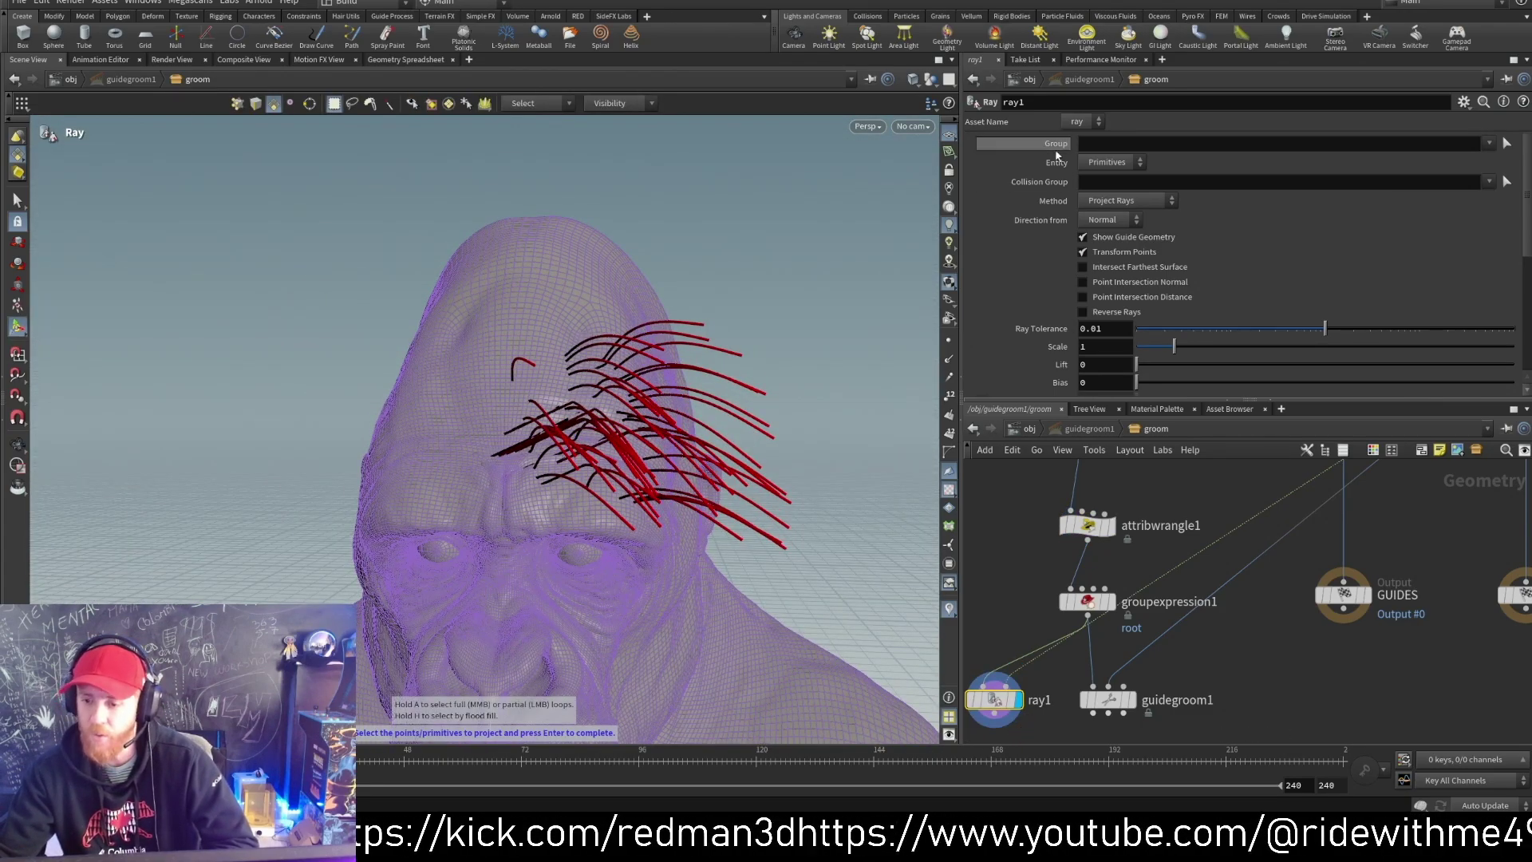
{"action": "left_click", "coordinate": [1488, 144]}
{"action": "scroll", "coordinate": [1389, 455], "scroll_direction": "down", "scroll_amount": 1}
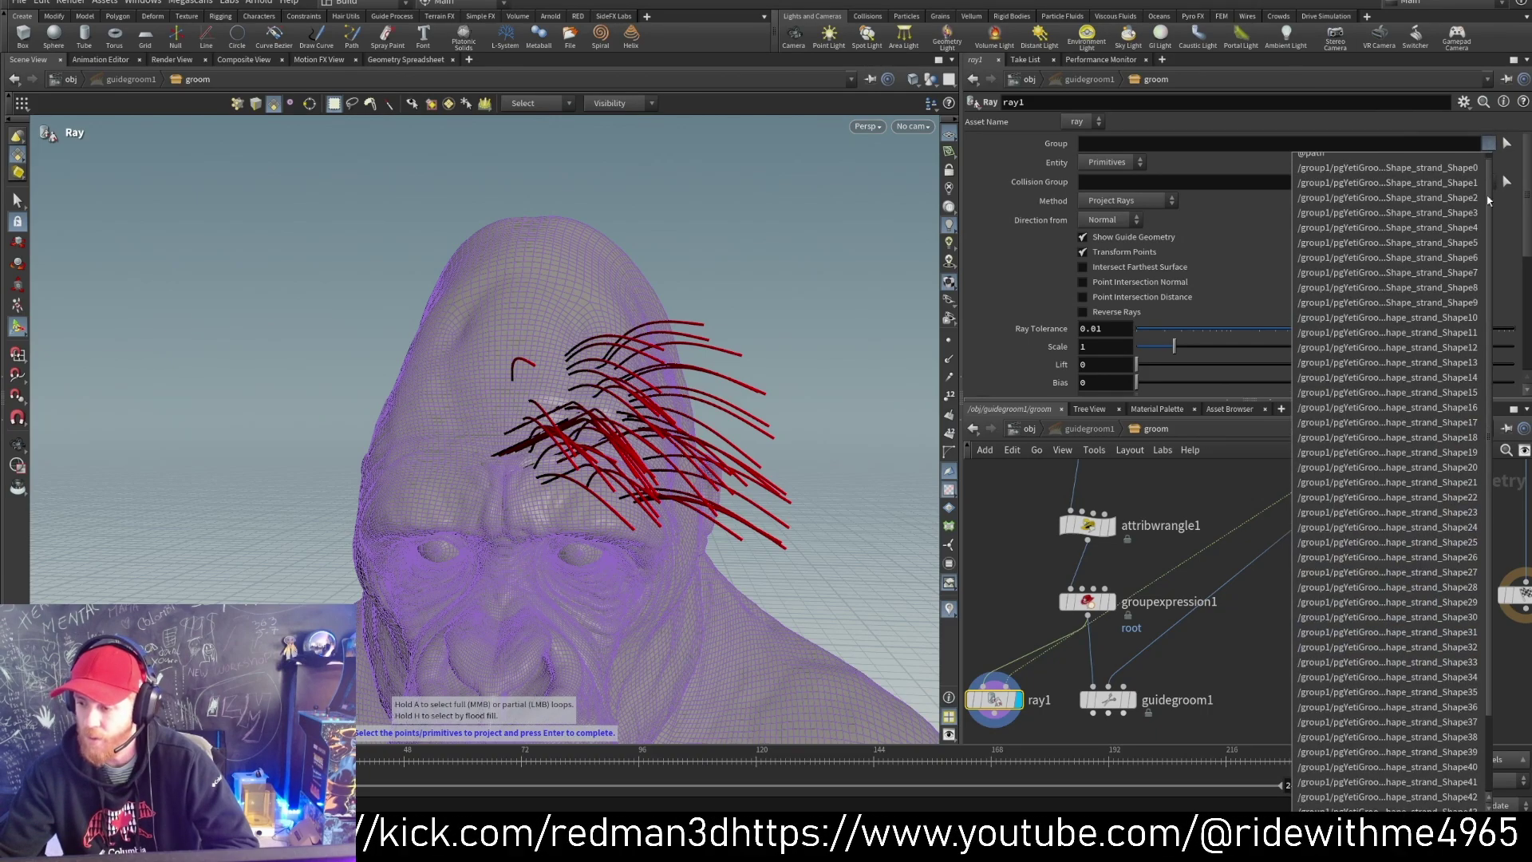
{"action": "left_click", "coordinate": [1309, 806]}
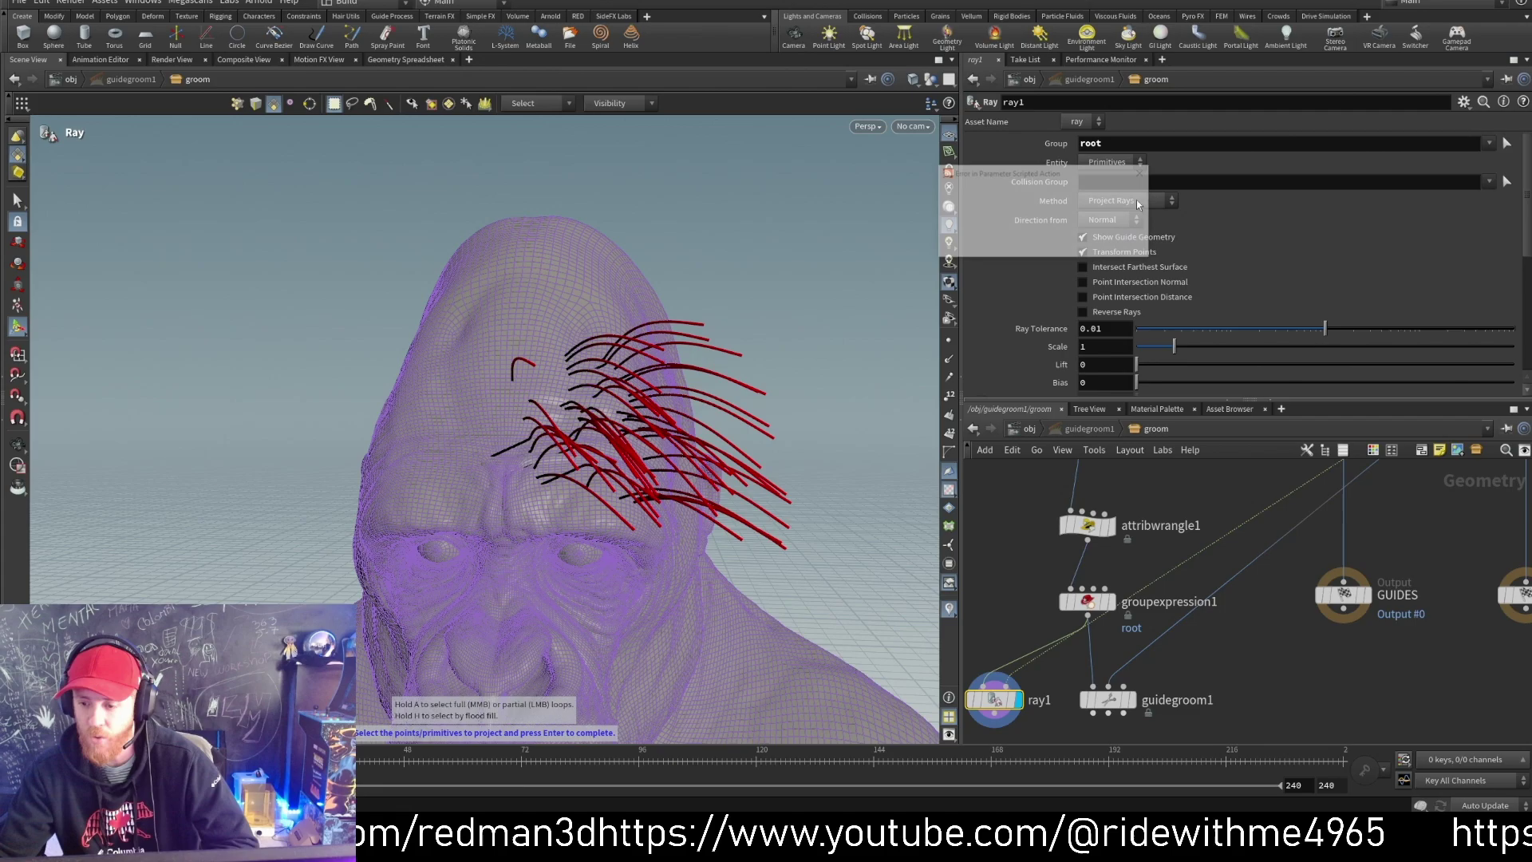
{"action": "left_click", "coordinate": [1113, 201]}
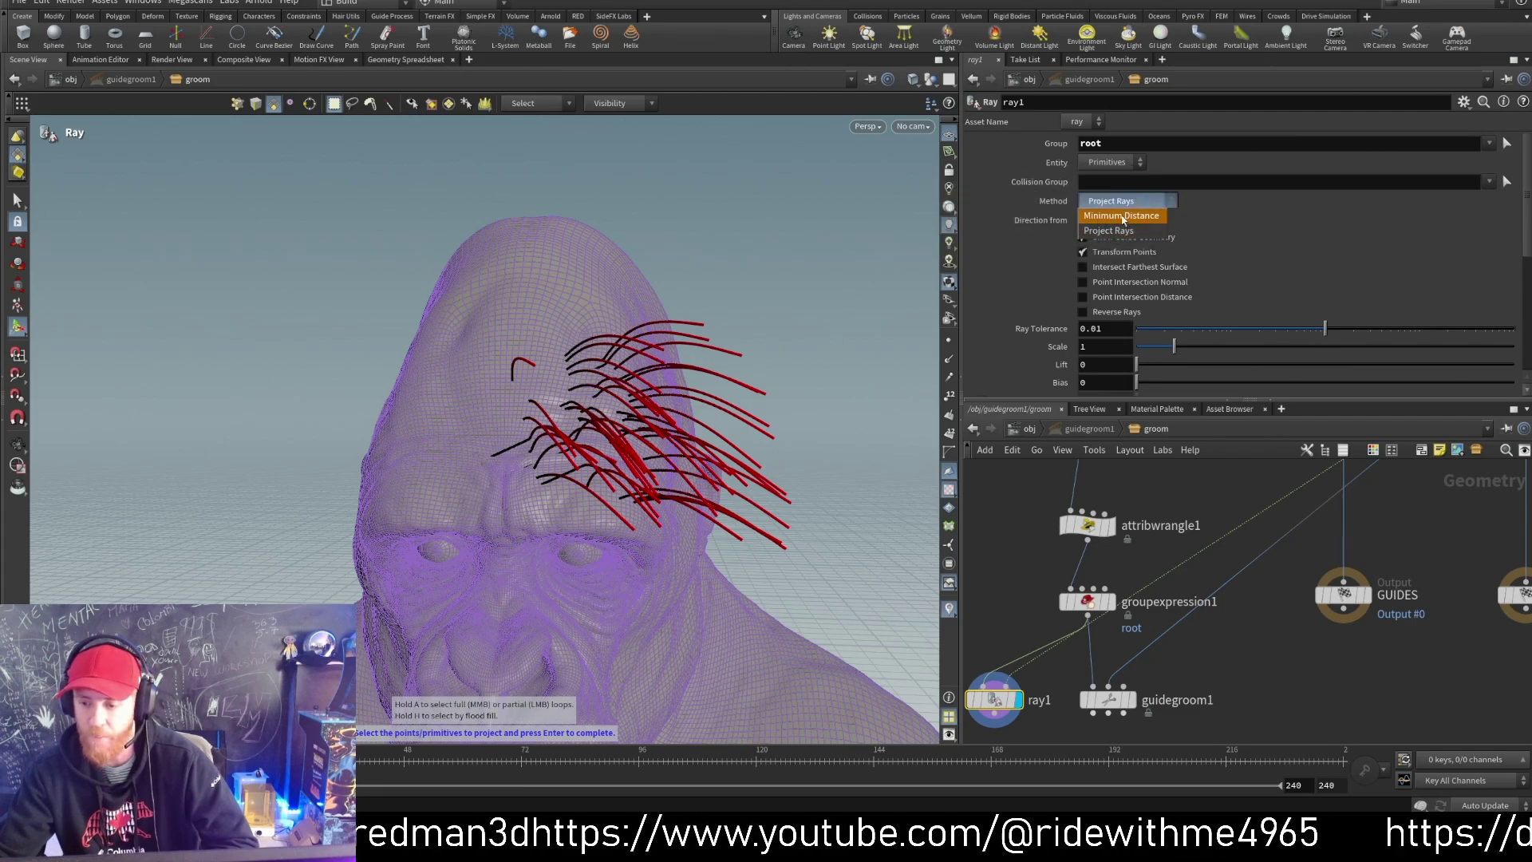
{"action": "left_click", "coordinate": [1117, 217]}
{"action": "left_click_drag", "start_coordinate": [611, 470], "coordinate": [586, 515], "text": "alt"}
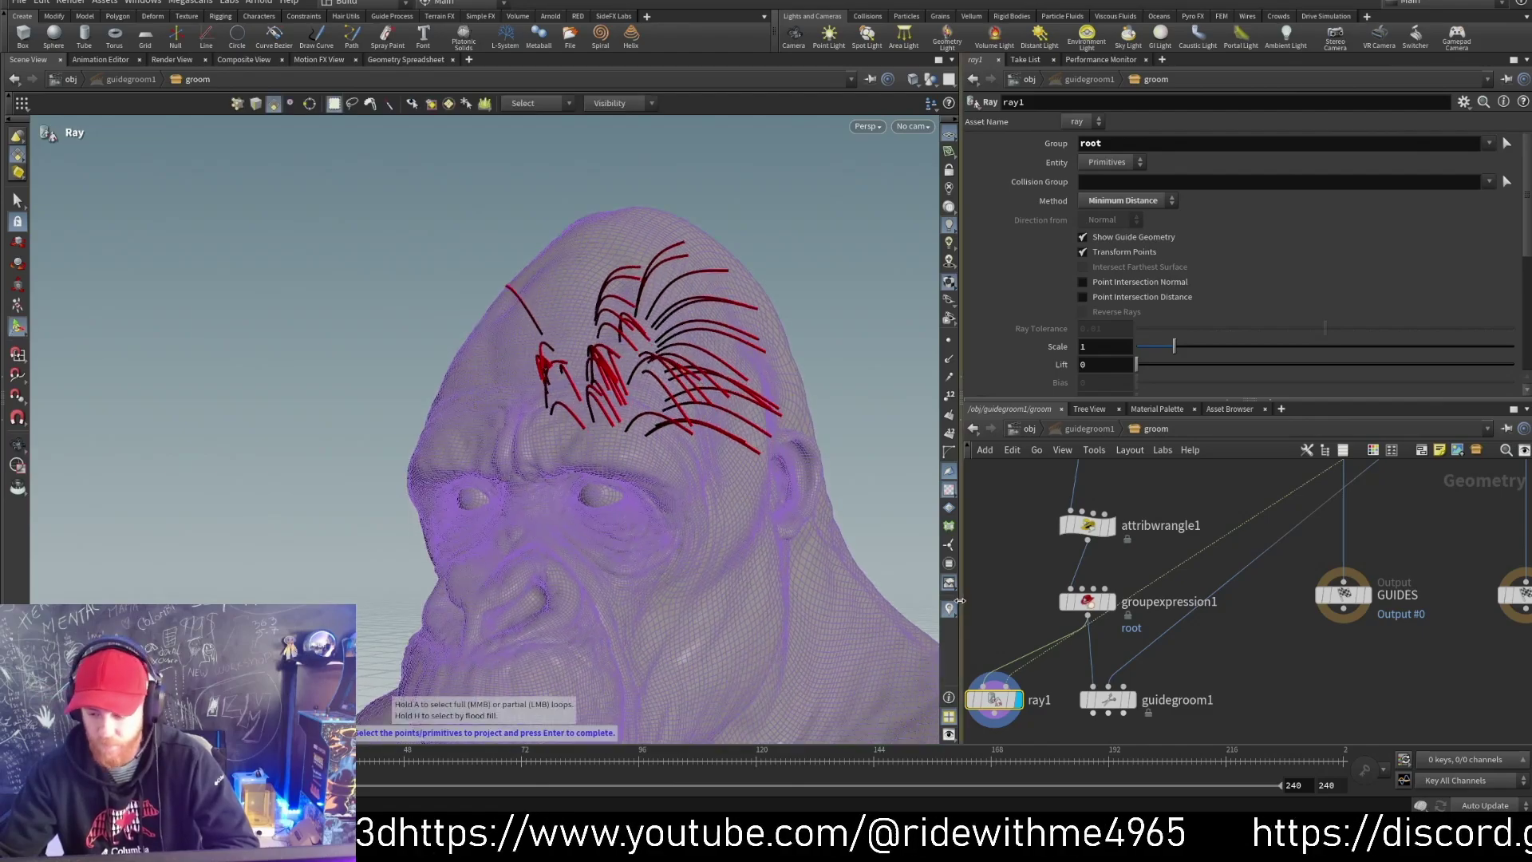
Step: Delete guidegroom1 from the groom network, wire ray1 into the GUIDES output and move the output nodes further down
{"action": "middle_click_drag", "start_coordinate": [982, 589], "coordinate": [995, 456]}
{"action": "left_click_drag", "start_coordinate": [1119, 566], "coordinate": [1192, 685]}
{"action": "key", "text": "Delete"}
{"action": "left_click_drag", "start_coordinate": [1007, 565], "coordinate": [1276, 511]}
{"action": "scroll", "coordinate": [1179, 550], "scroll_direction": "down", "scroll_amount": 3}
{"action": "scroll", "coordinate": [1276, 526], "scroll_direction": "down", "scroll_amount": 3}
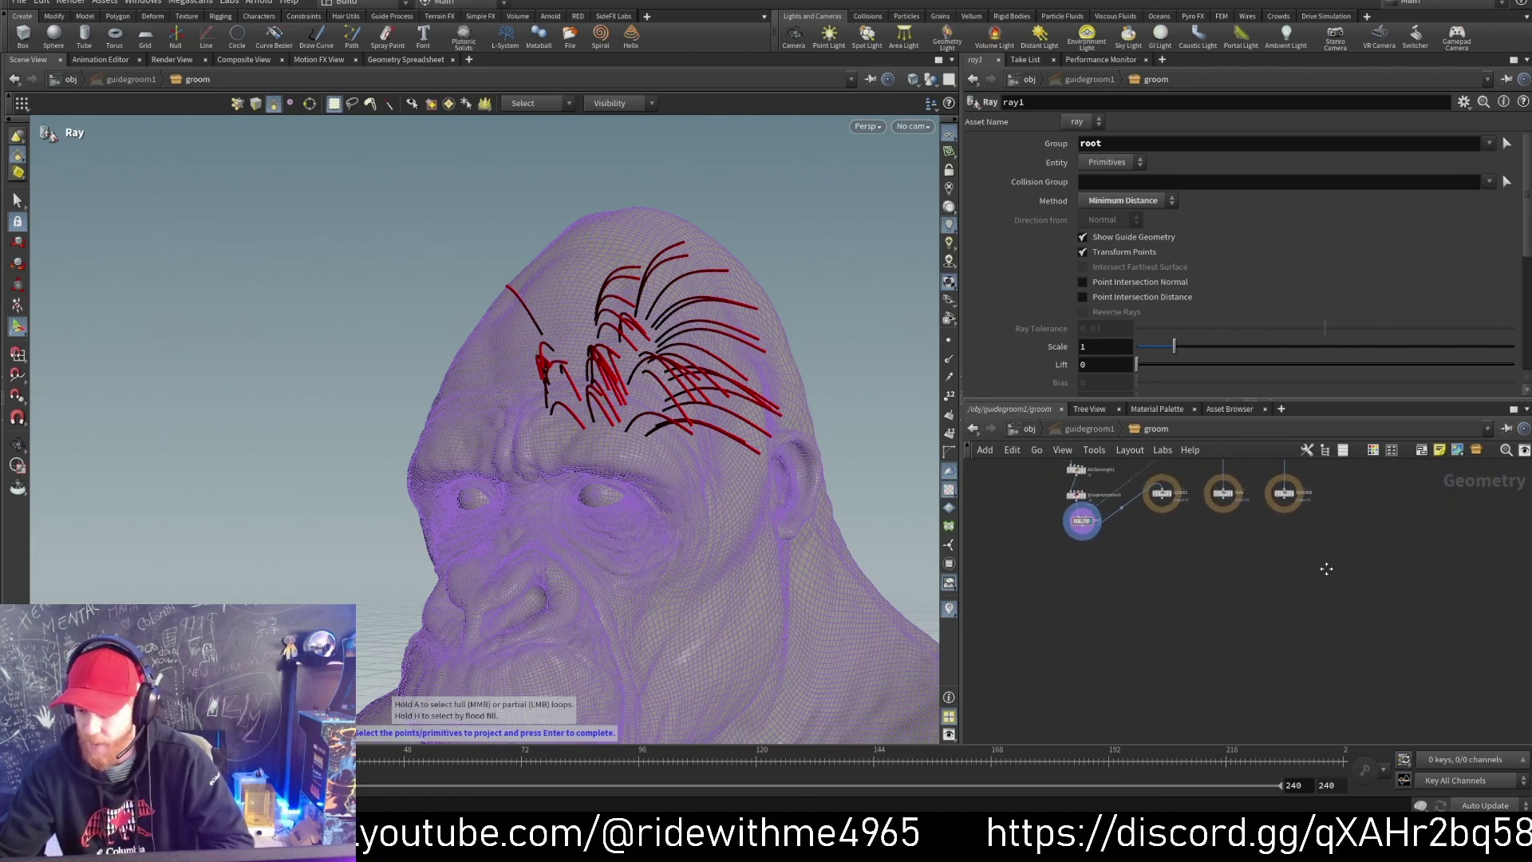
{"action": "left_click_drag", "start_coordinate": [1372, 608], "coordinate": [1316, 667]}
Step: Return to the object level and add a Hair Generate node with ../guidegroom1 as its Groom Object
{"action": "key", "text": "u"}
{"action": "key", "text": "u"}
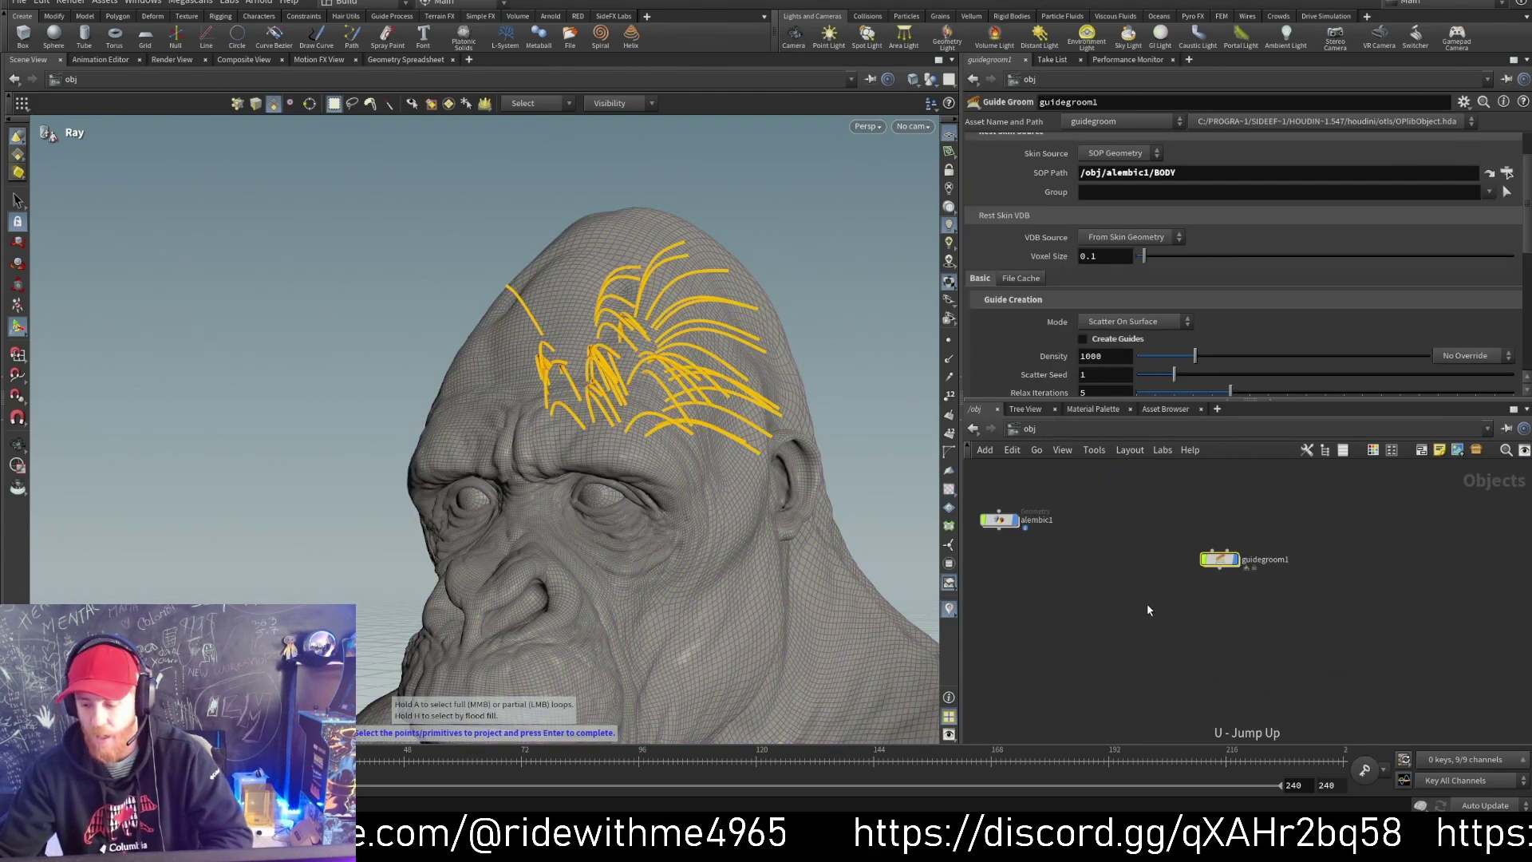
{"action": "key", "text": "Tab"}
{"action": "type", "text": "hai"}
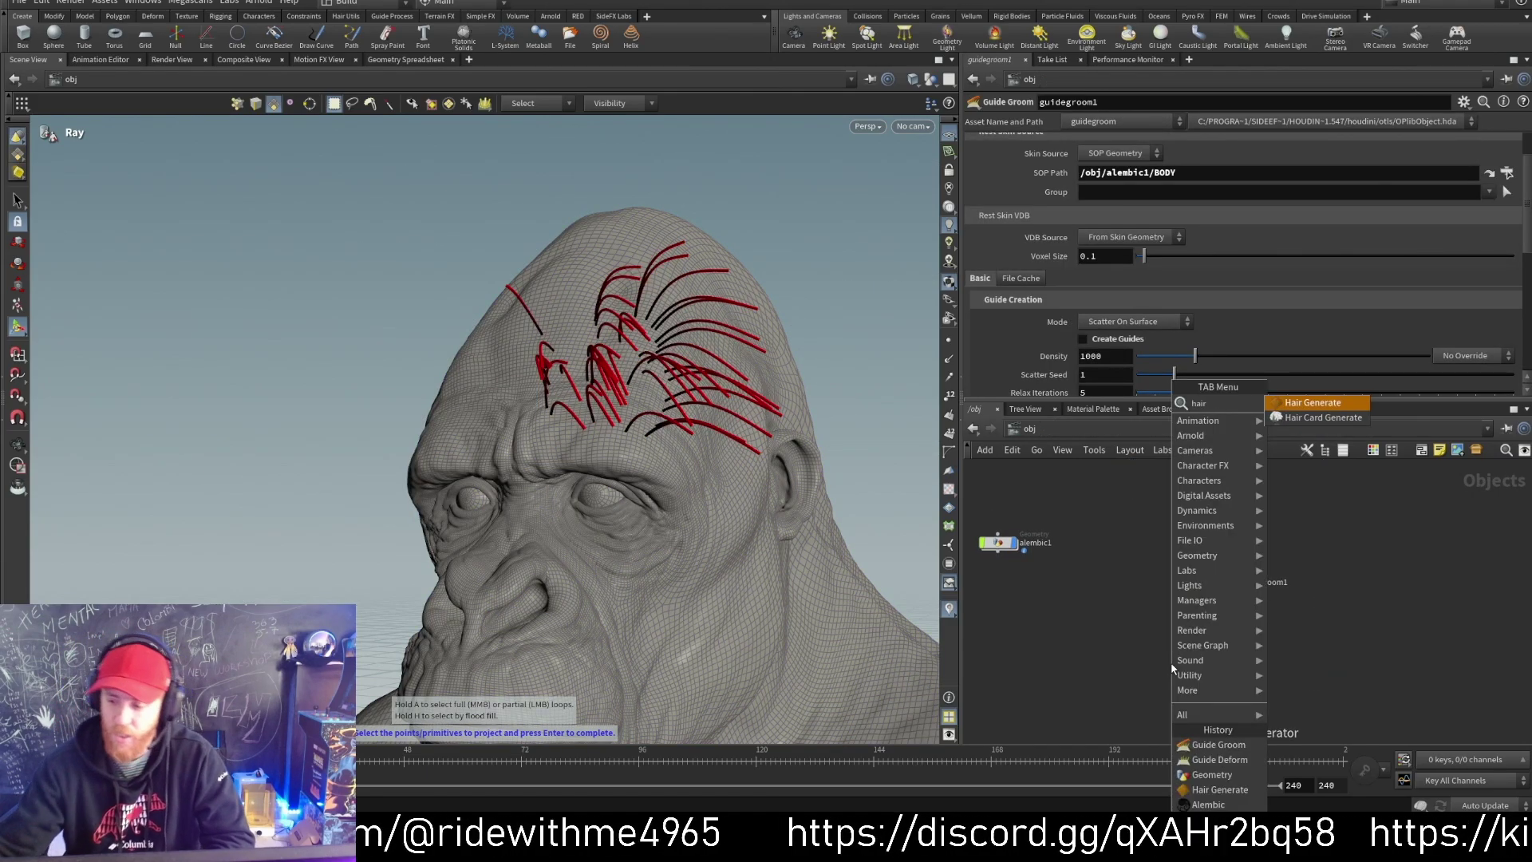
{"action": "left_click", "coordinate": [1330, 404]}
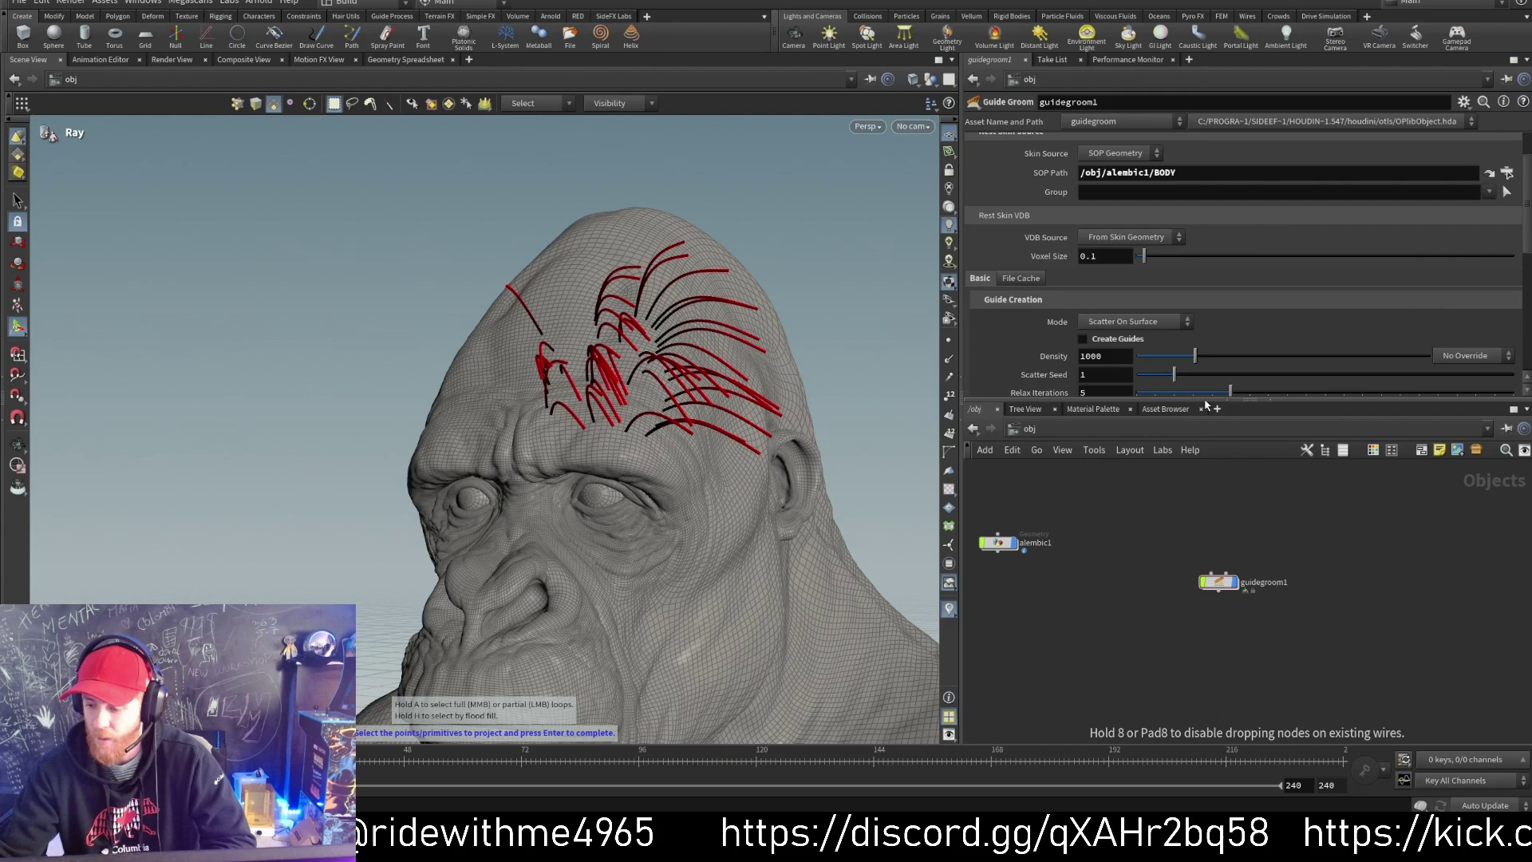
{"action": "left_click_drag", "start_coordinate": [1210, 582], "coordinate": [1146, 186]}
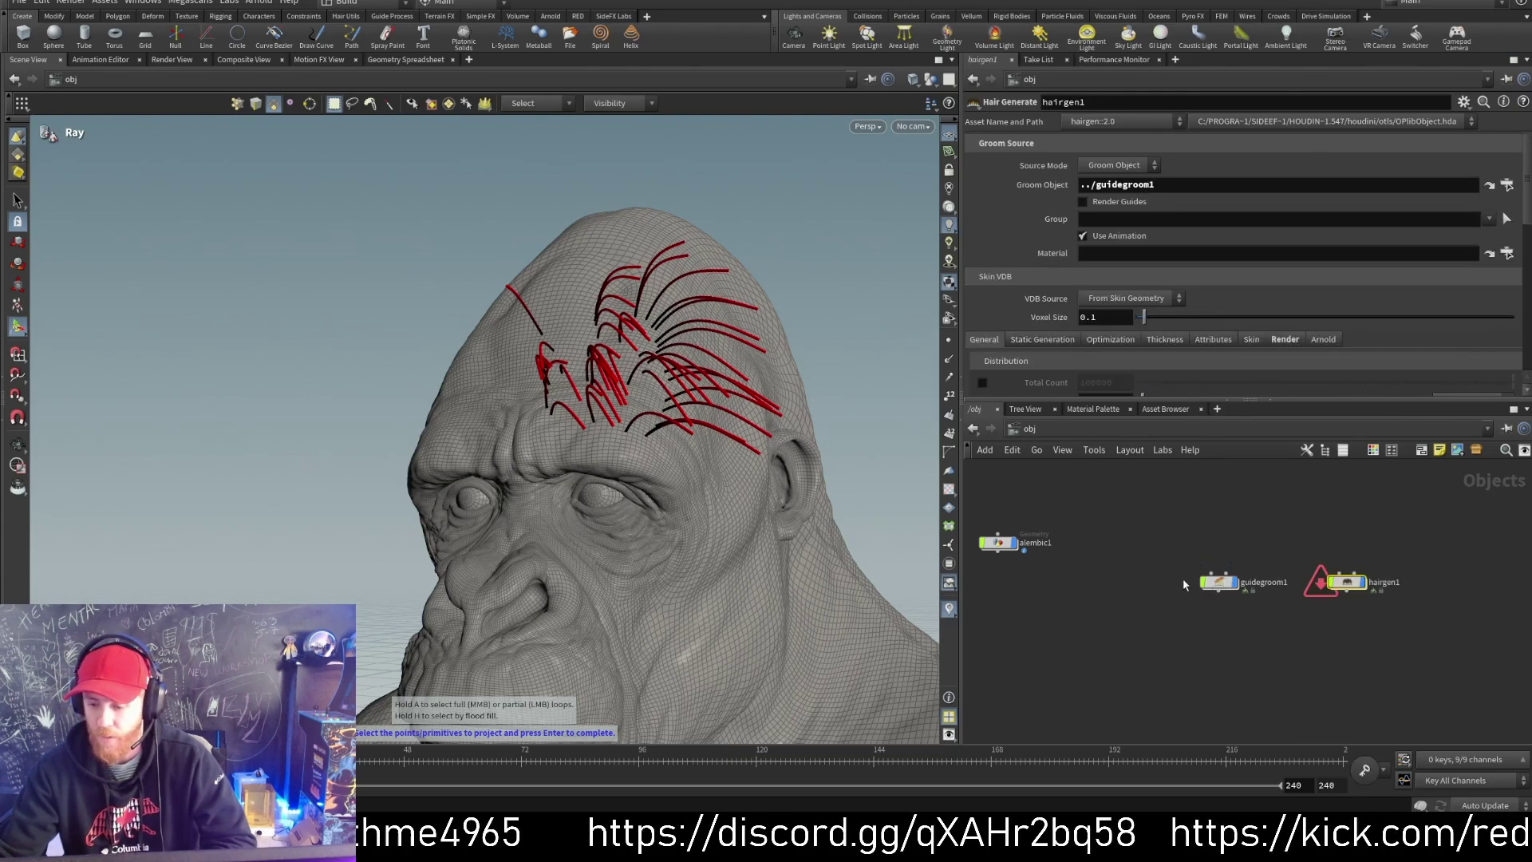
Step: Read the node information of hairgen1 to find the cause of its warning
{"action": "scroll", "coordinate": [1212, 597], "scroll_direction": "up", "scroll_amount": 2}
{"action": "left_click", "coordinate": [1369, 574]}
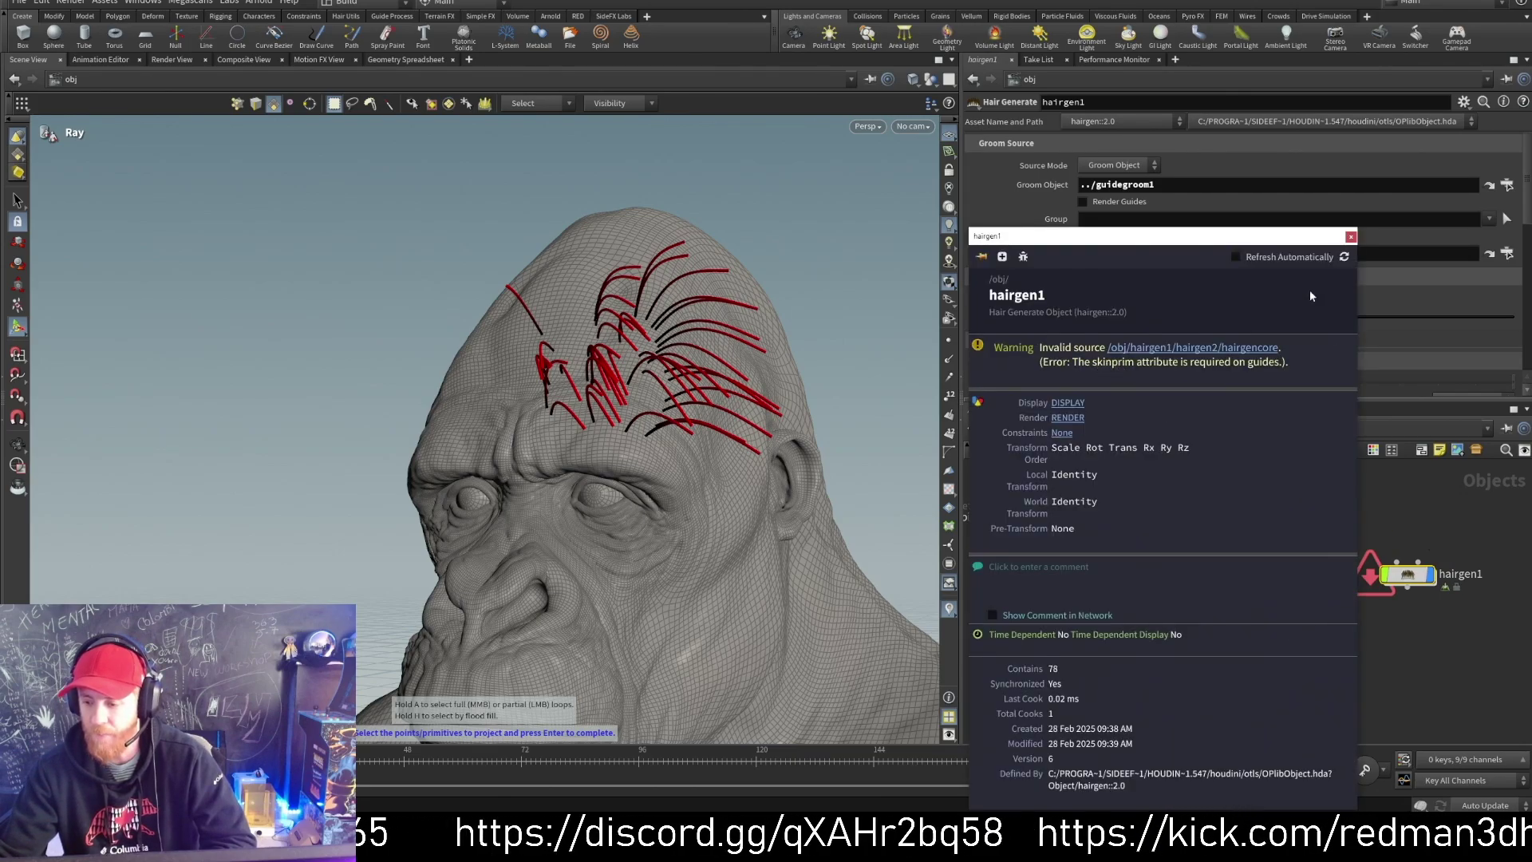
{"action": "left_click", "coordinate": [1350, 237]}
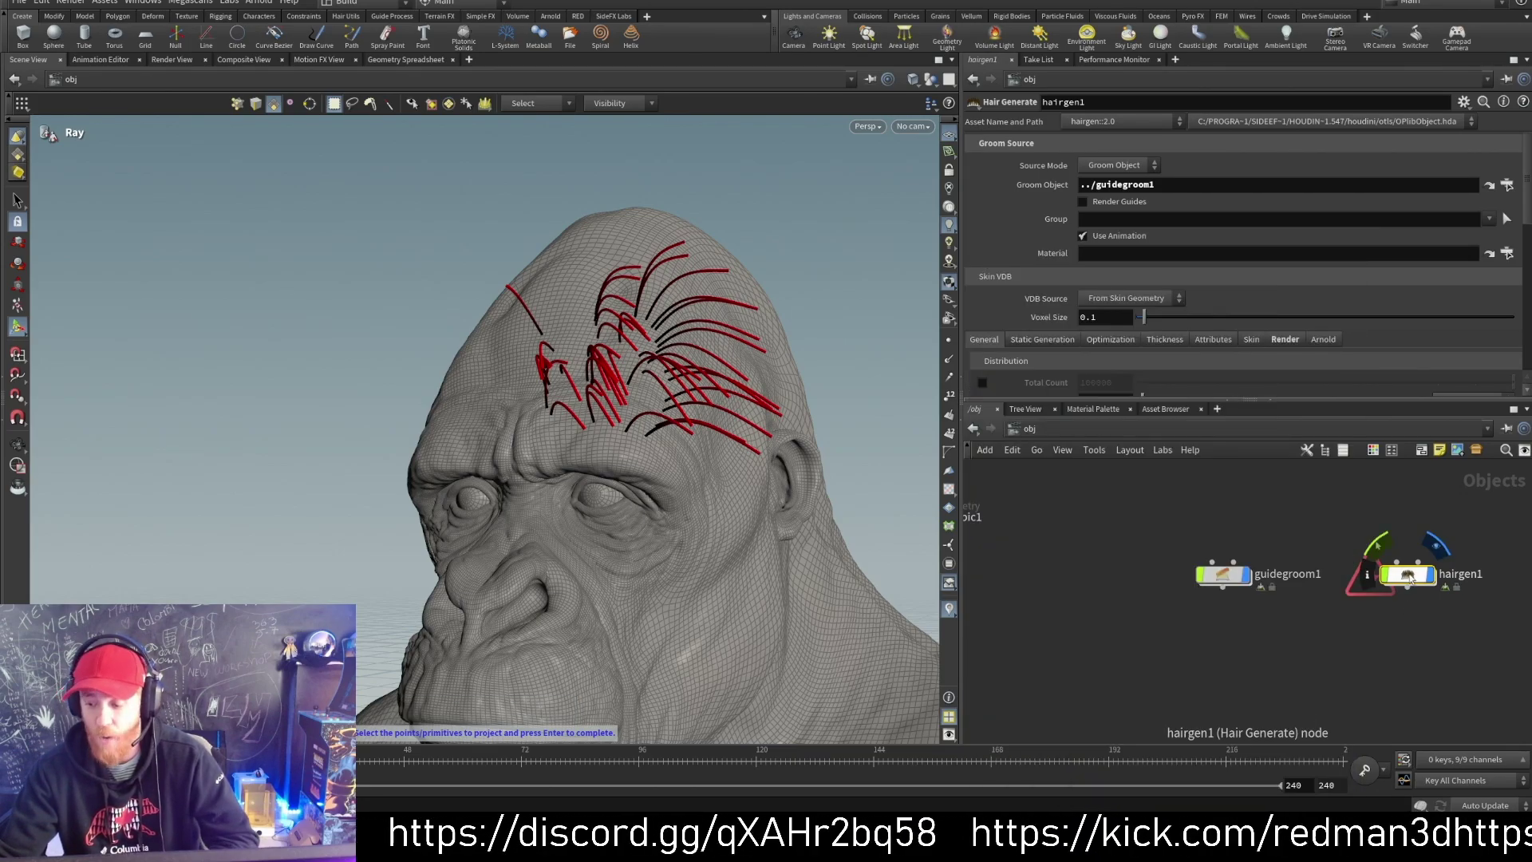
Step: Add a Guide Skin Attribute Lookup node below ray1 inside guidegroom1's groom network
{"action": "double_click", "coordinate": [1222, 574]}
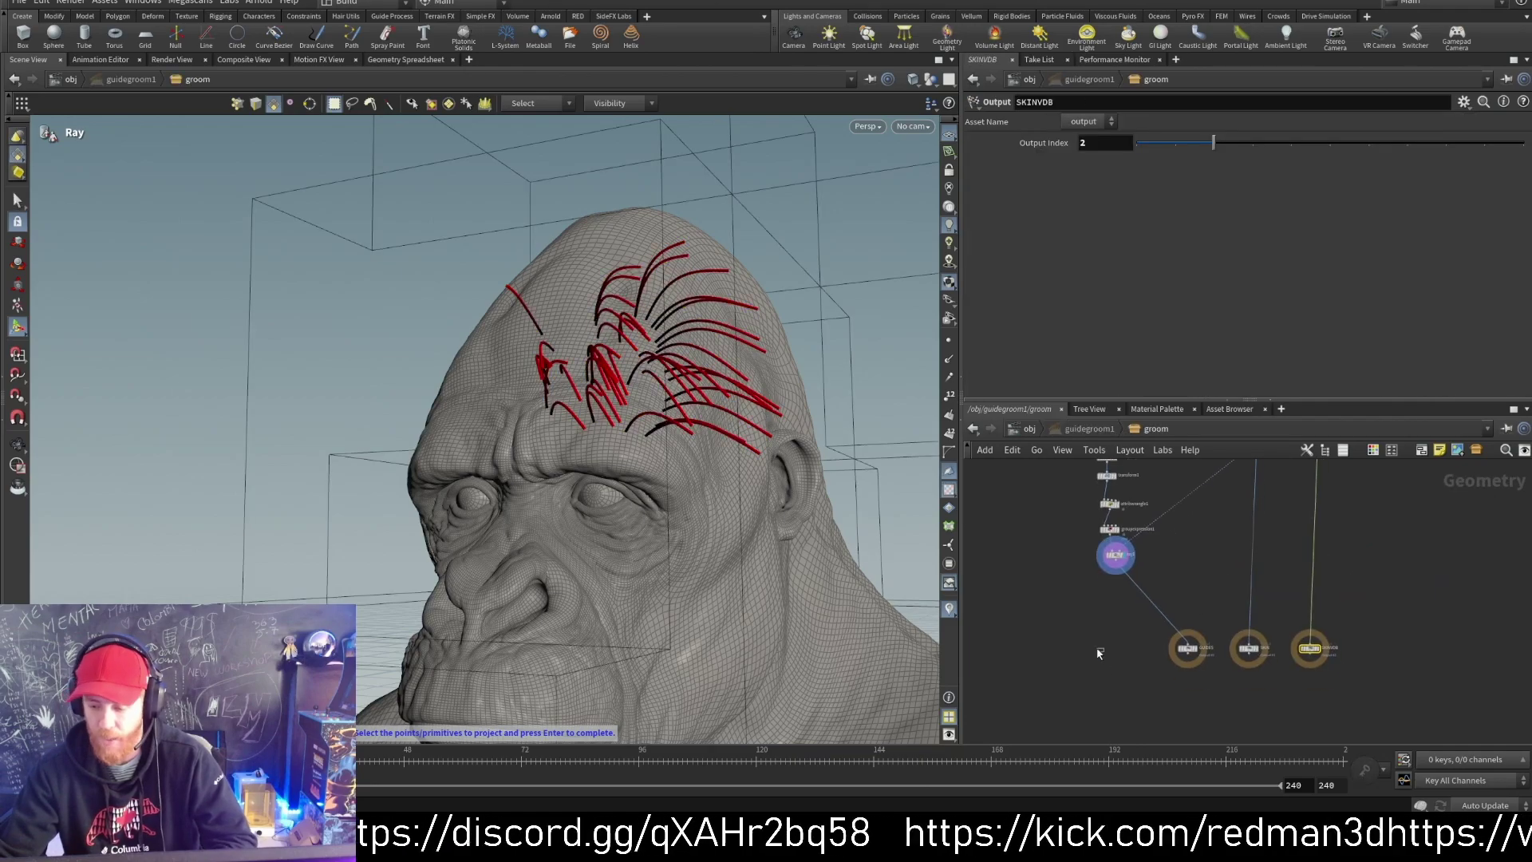
{"action": "key", "text": "Tab"}
{"action": "type", "text": "skin"}
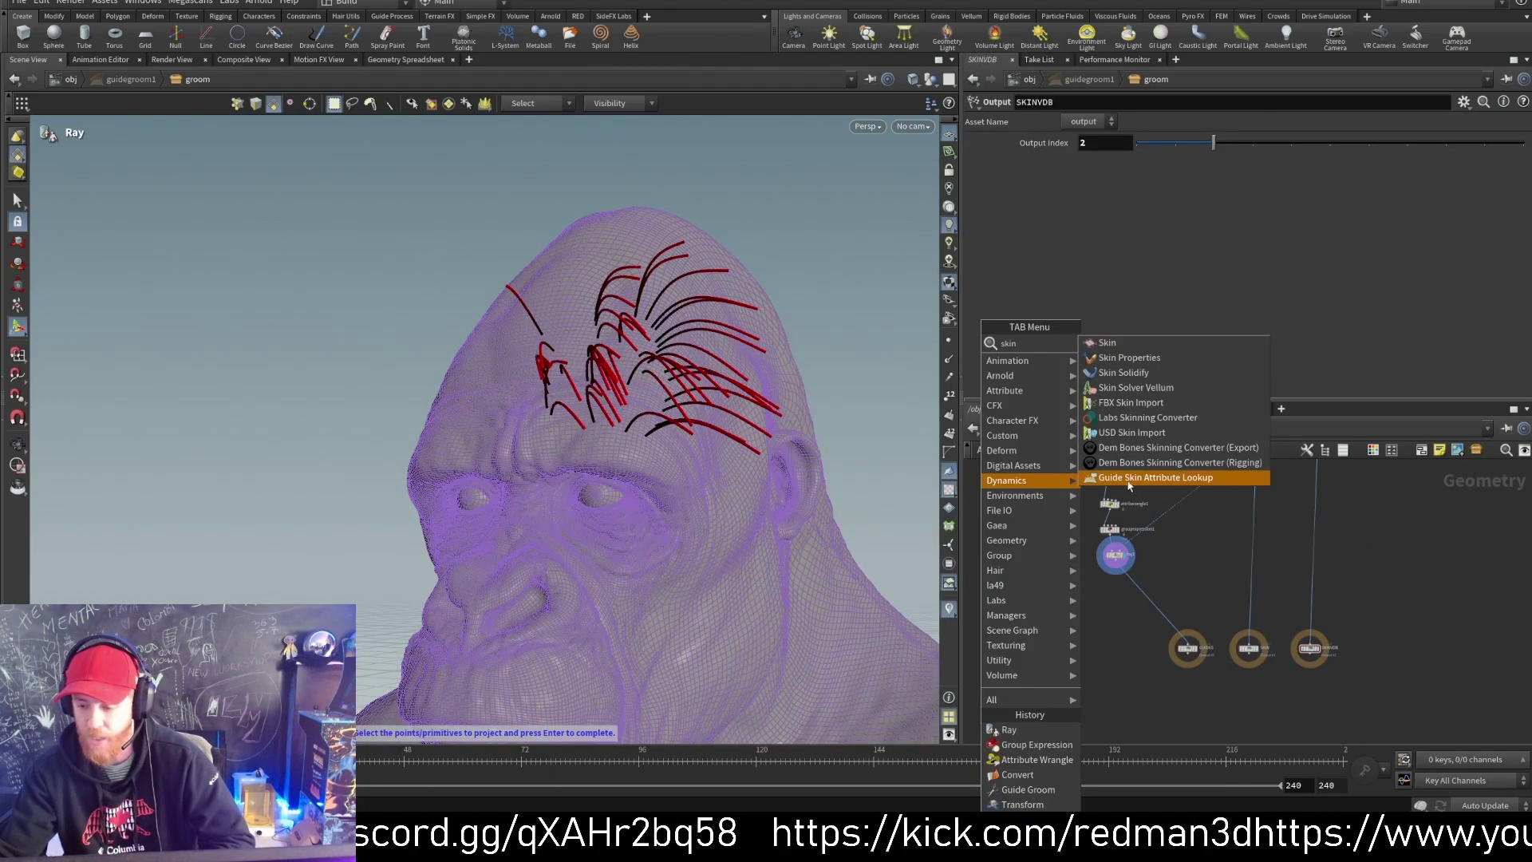
{"action": "left_click", "coordinate": [1135, 482]}
{"action": "left_click", "coordinate": [1099, 642]}
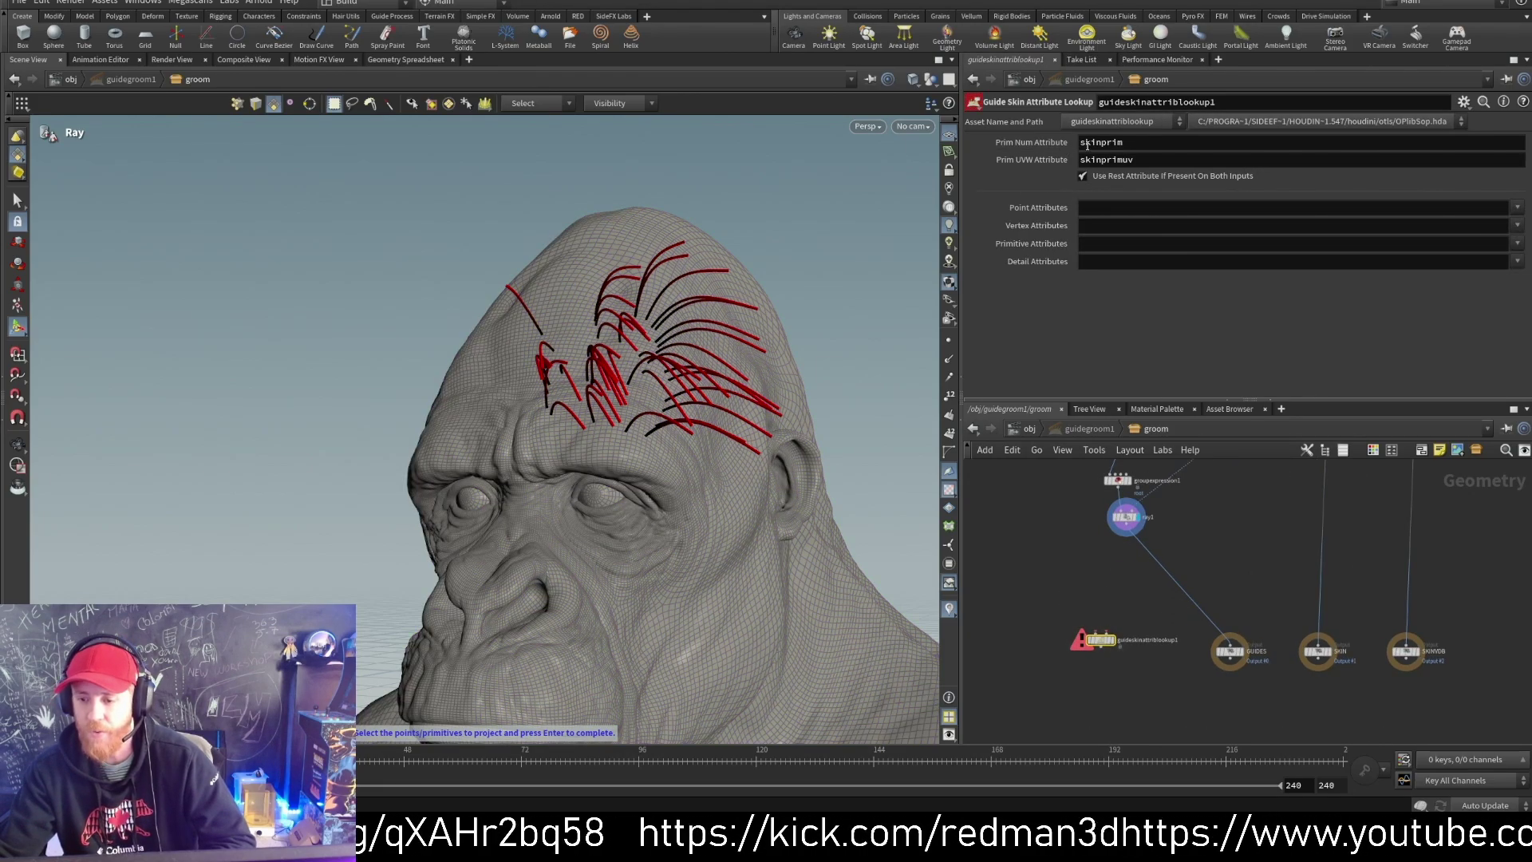
Step: Wire ray1 into the Guides input of guideskinattriblookup1 and the SKIN geometry into its second input
{"action": "scroll", "coordinate": [1101, 606], "scroll_direction": "up", "scroll_amount": 2}
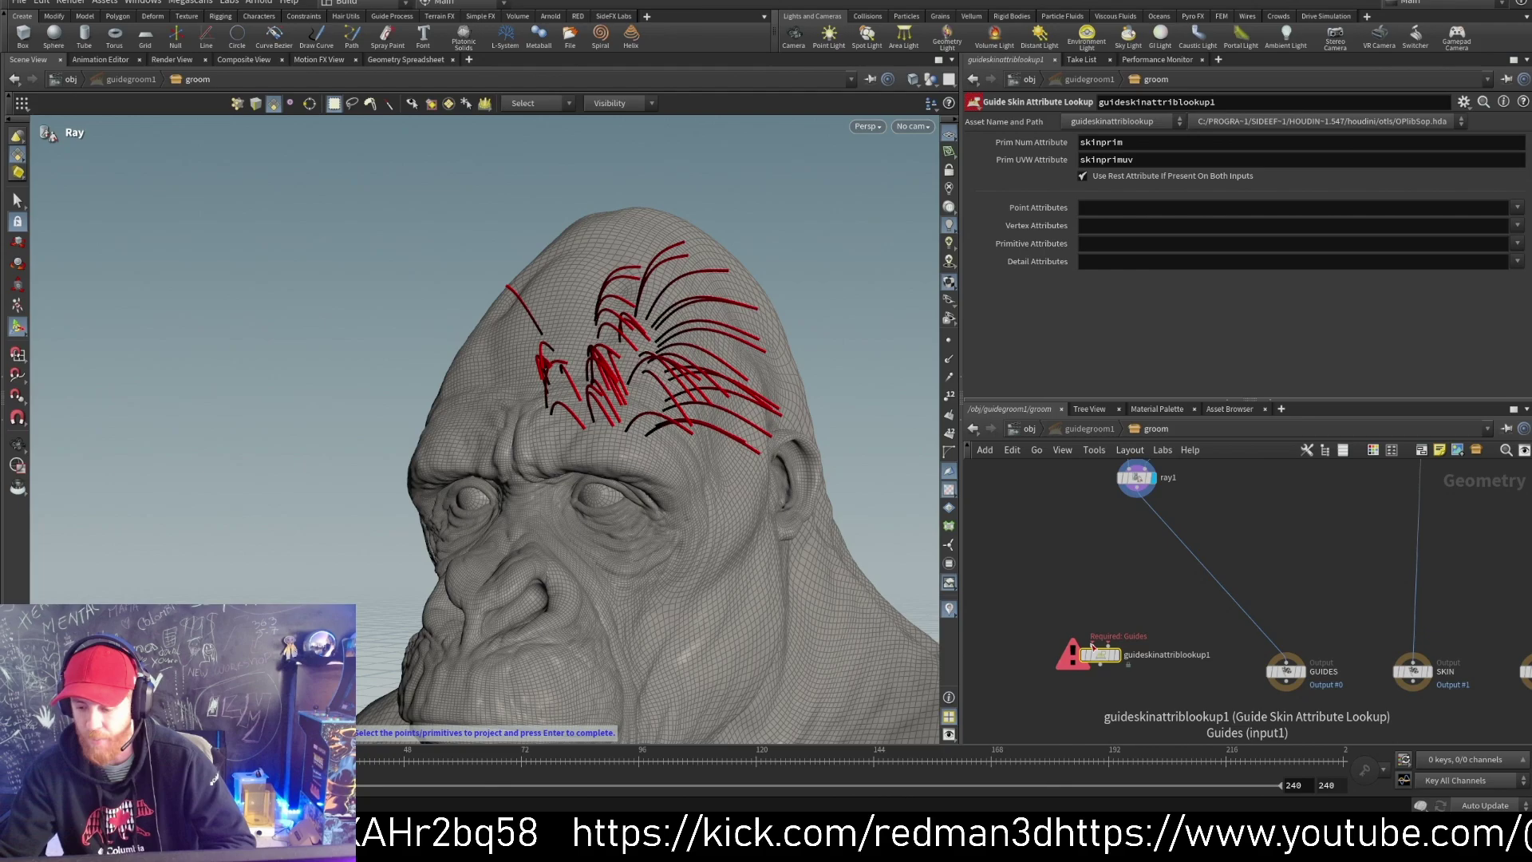
{"action": "left_click_drag", "start_coordinate": [1092, 645], "coordinate": [1136, 487]}
{"action": "left_click", "coordinate": [1107, 644]}
{"action": "middle_click_drag", "start_coordinate": [1273, 539], "coordinate": [1181, 726]}
{"action": "middle_click_drag", "start_coordinate": [1268, 576], "coordinate": [1204, 699]}
{"action": "left_click", "coordinate": [1268, 550]}
{"action": "scroll", "coordinate": [1069, 558], "scroll_direction": "up", "scroll_amount": 3}
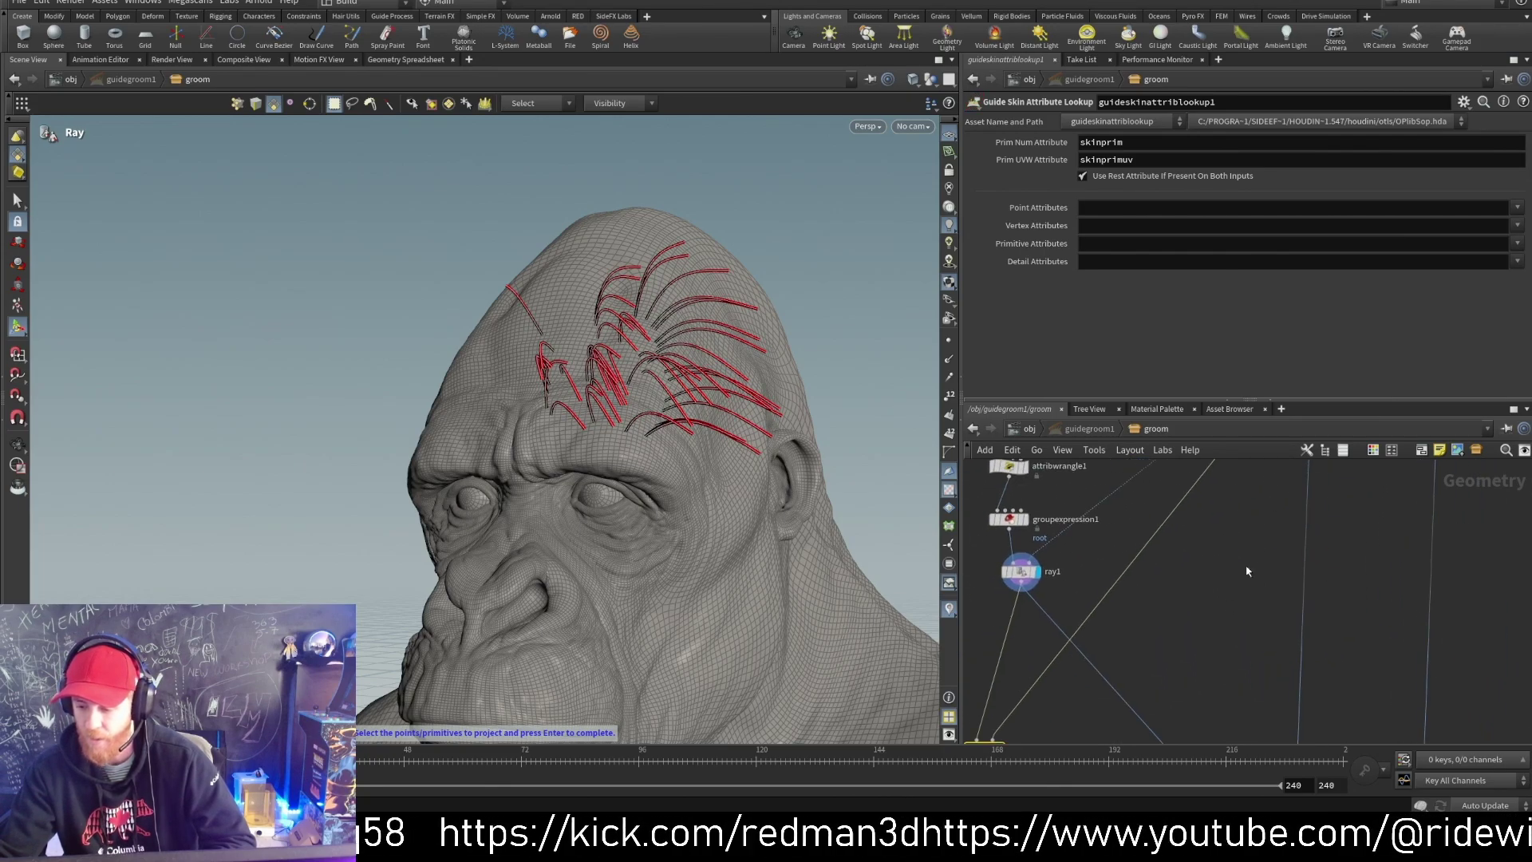
Step: Return to the object level and turn off guidegroom1's display to see hairgen1's generated hair on its own
{"action": "left_click_drag", "start_coordinate": [1067, 546], "coordinate": [1248, 540]}
{"action": "key", "text": "u"}
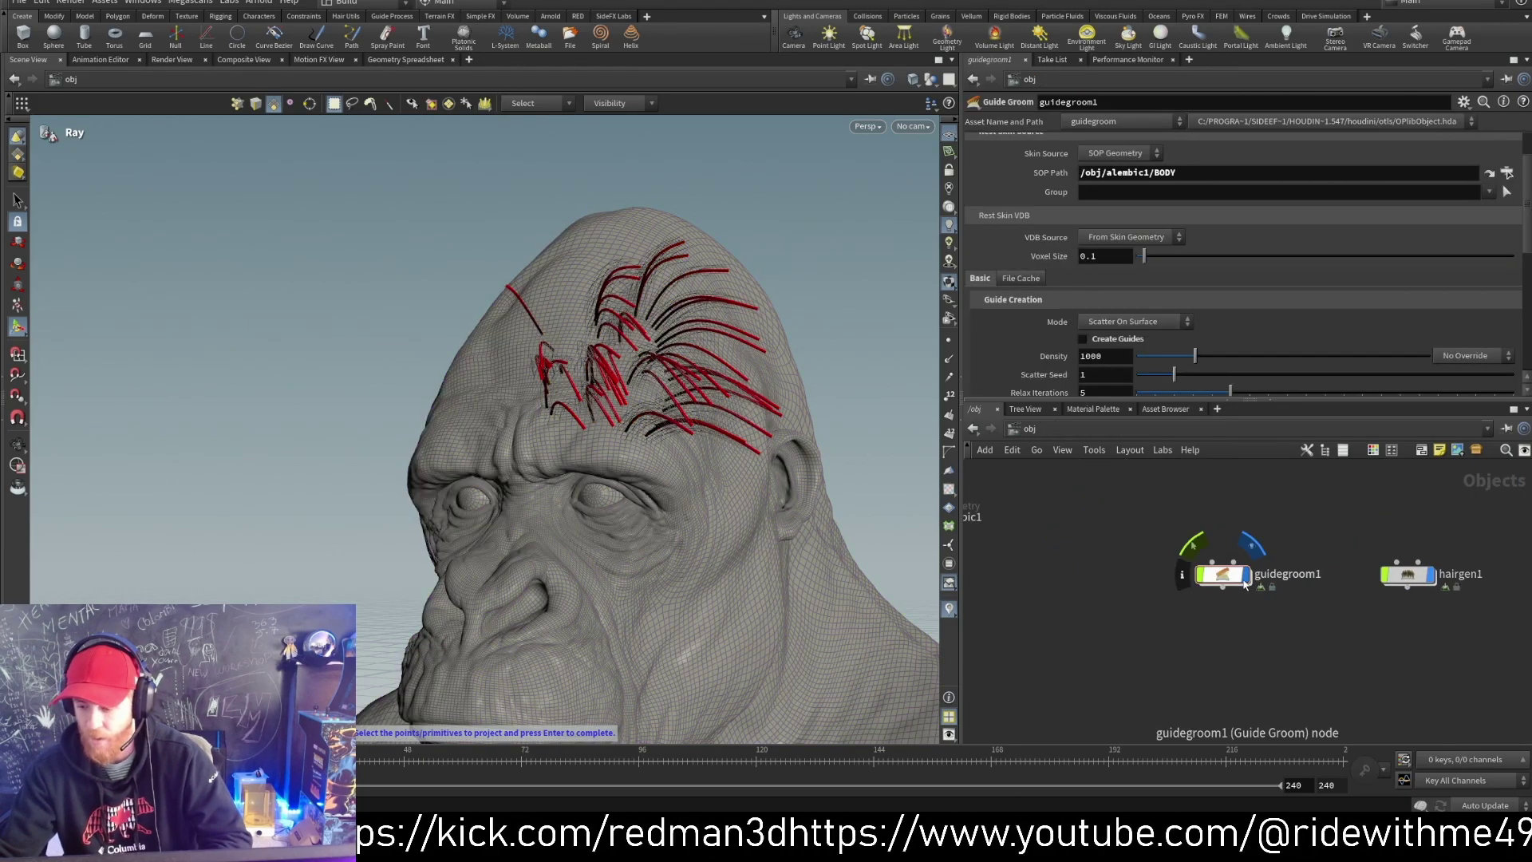
{"action": "left_click", "coordinate": [1245, 573]}
{"action": "left_click_drag", "start_coordinate": [650, 397], "coordinate": [749, 421], "text": "alt"}
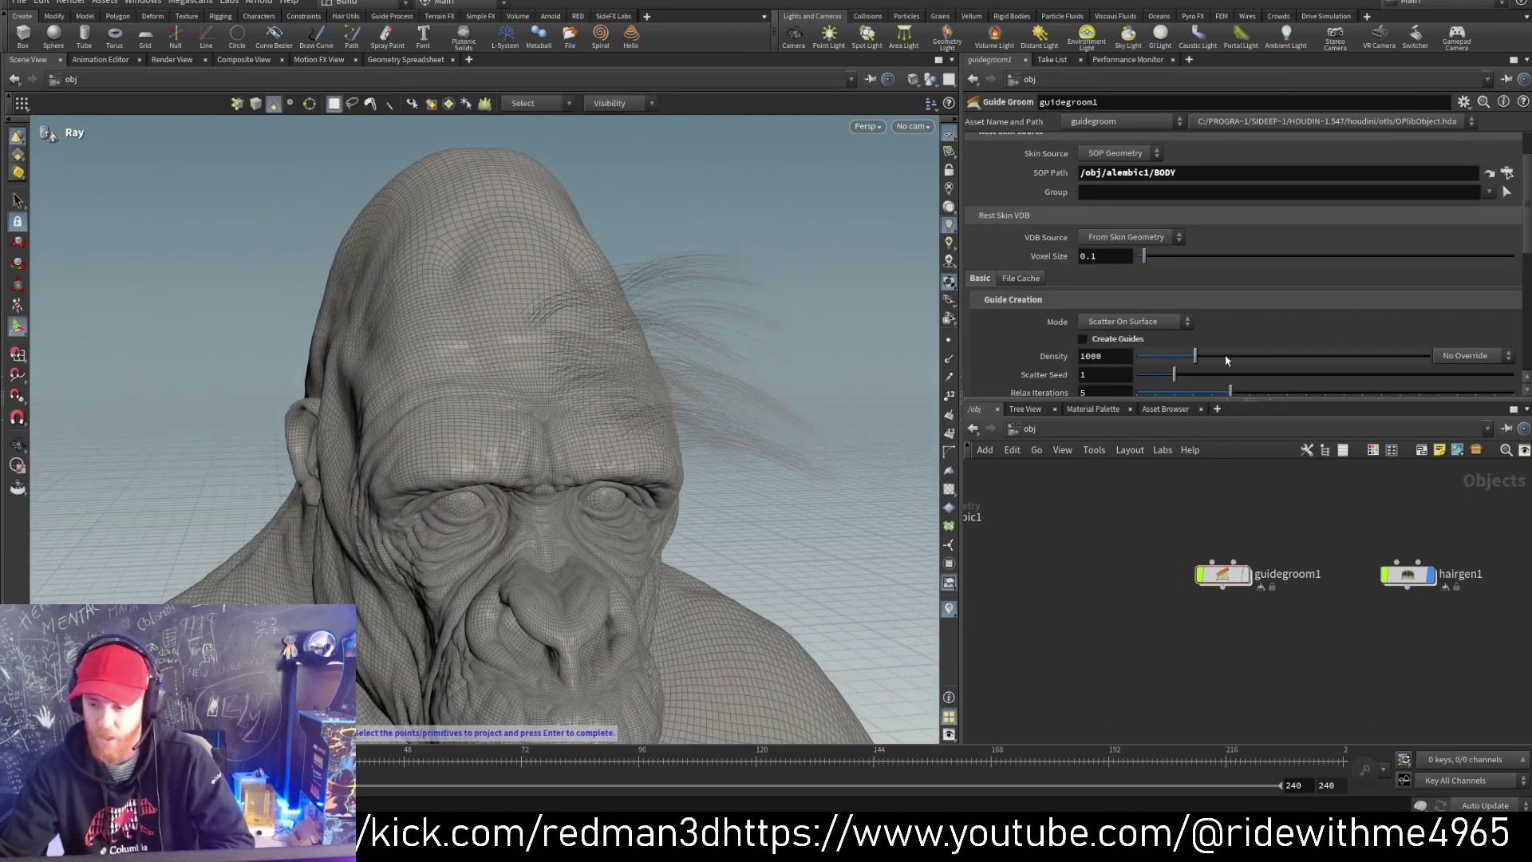
Step: Set the guide creation Density of guidegroom1 to 2372 and inspect the hair on the gorilla's head
{"action": "left_click_drag", "start_coordinate": [1278, 356], "coordinate": [1275, 355]}
{"action": "left_click_drag", "start_coordinate": [562, 359], "coordinate": [622, 363], "text": "alt"}
{"action": "scroll", "coordinate": [1168, 359], "scroll_direction": "down", "scroll_amount": 5}
{"action": "scroll", "coordinate": [1165, 338], "scroll_direction": "down", "scroll_amount": 3}
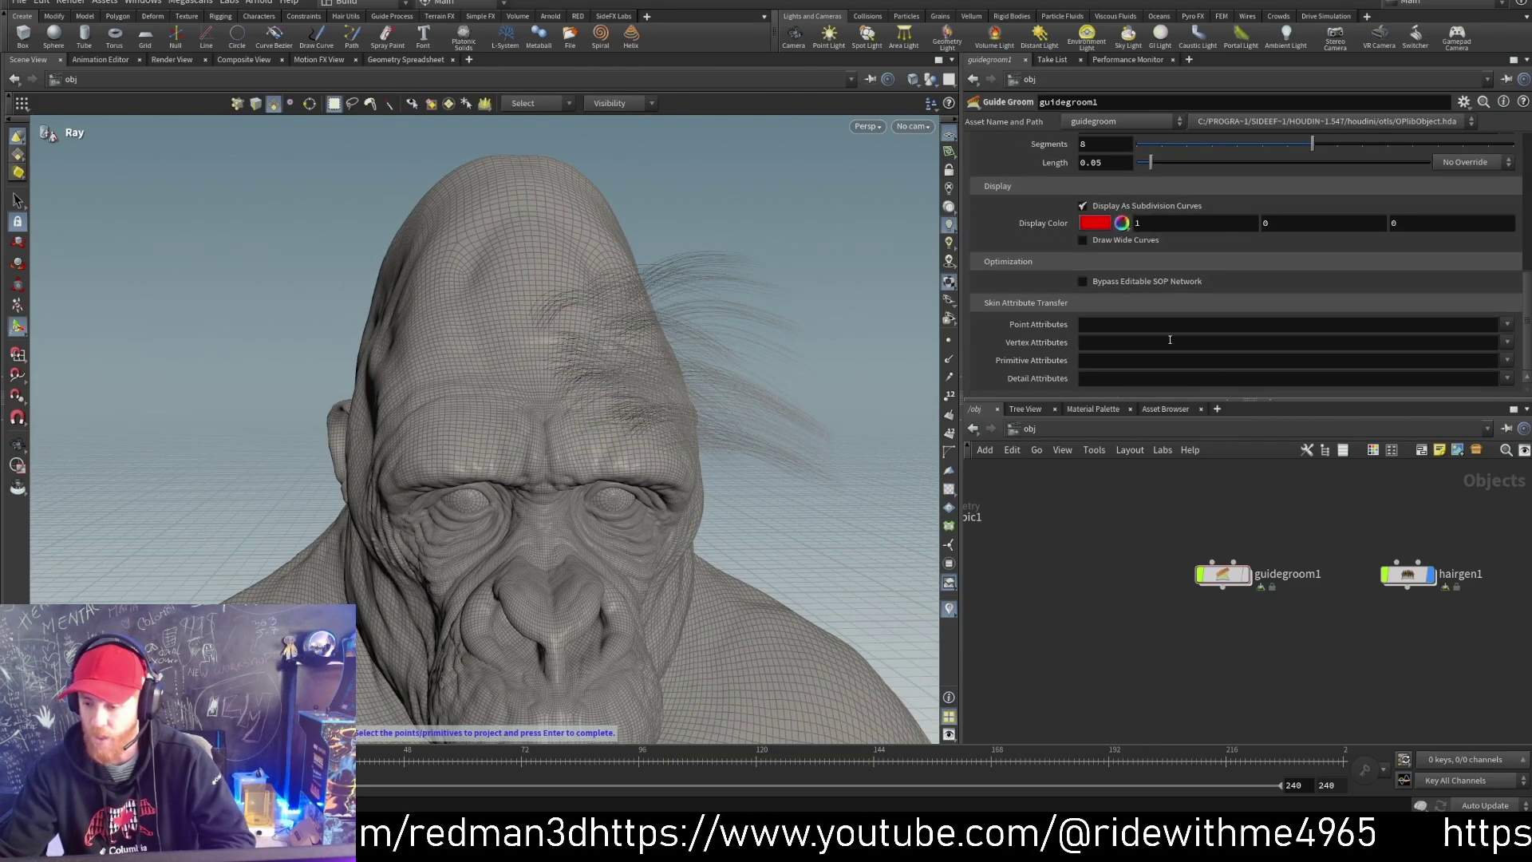
{"action": "scroll", "coordinate": [1170, 340], "scroll_direction": "up", "scroll_amount": 3}
{"action": "left_click_drag", "start_coordinate": [533, 356], "coordinate": [588, 352], "text": "alt"}
{"action": "right_click_drag", "start_coordinate": [588, 352], "coordinate": [606, 376], "text": "alt"}
{"action": "left_click_drag", "start_coordinate": [605, 376], "coordinate": [551, 358], "text": "alt"}
{"action": "key", "text": "Return"}
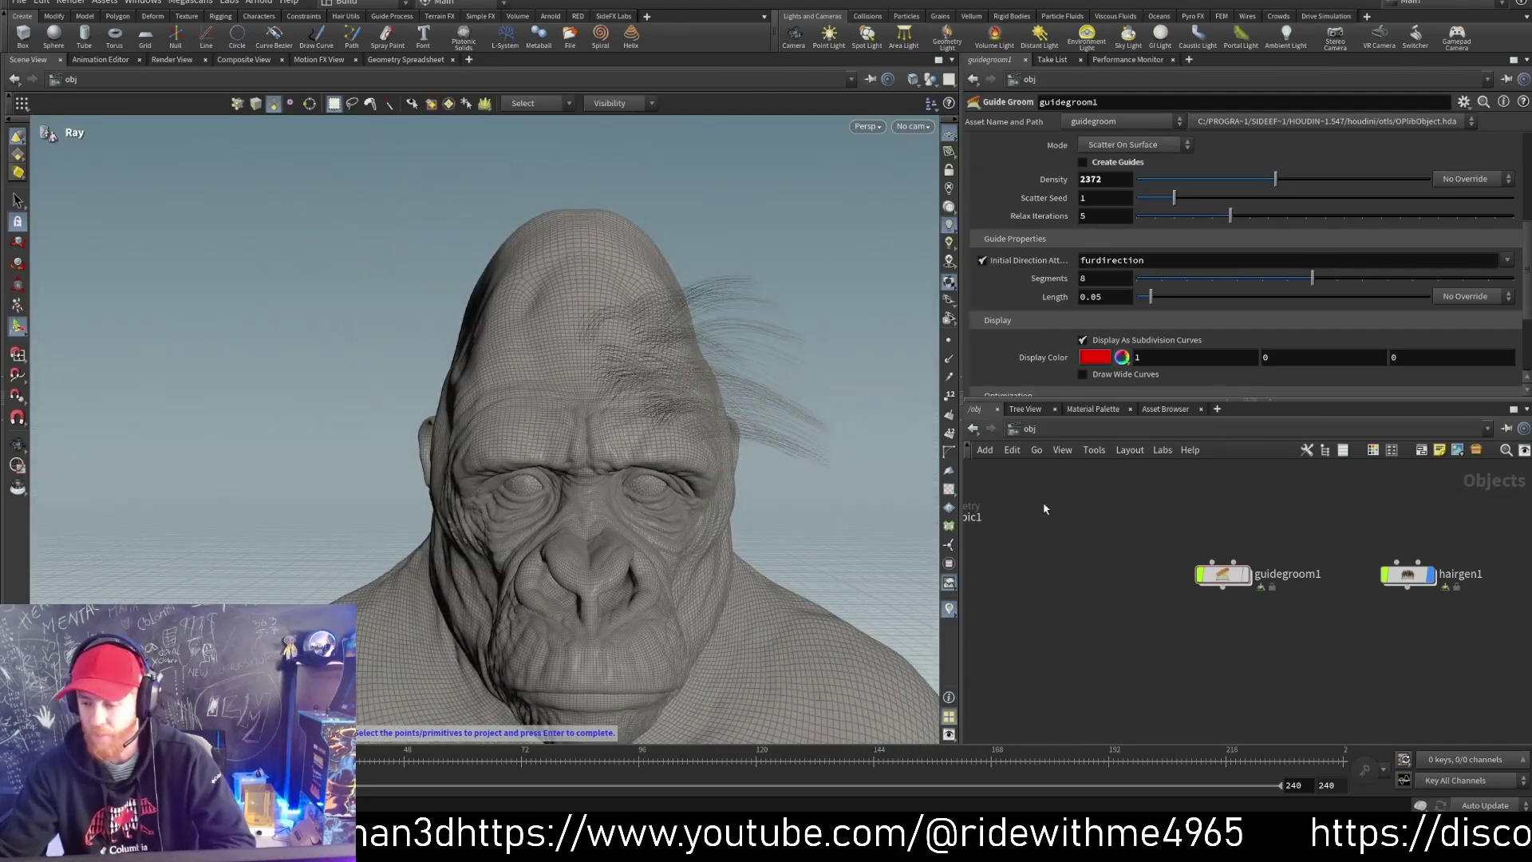
Step: Add a Guide Groom node after guideskinattriblookup1 inside guidegroom1 and switch its asset version to guidegroom
{"action": "double_click", "coordinate": [1244, 576]}
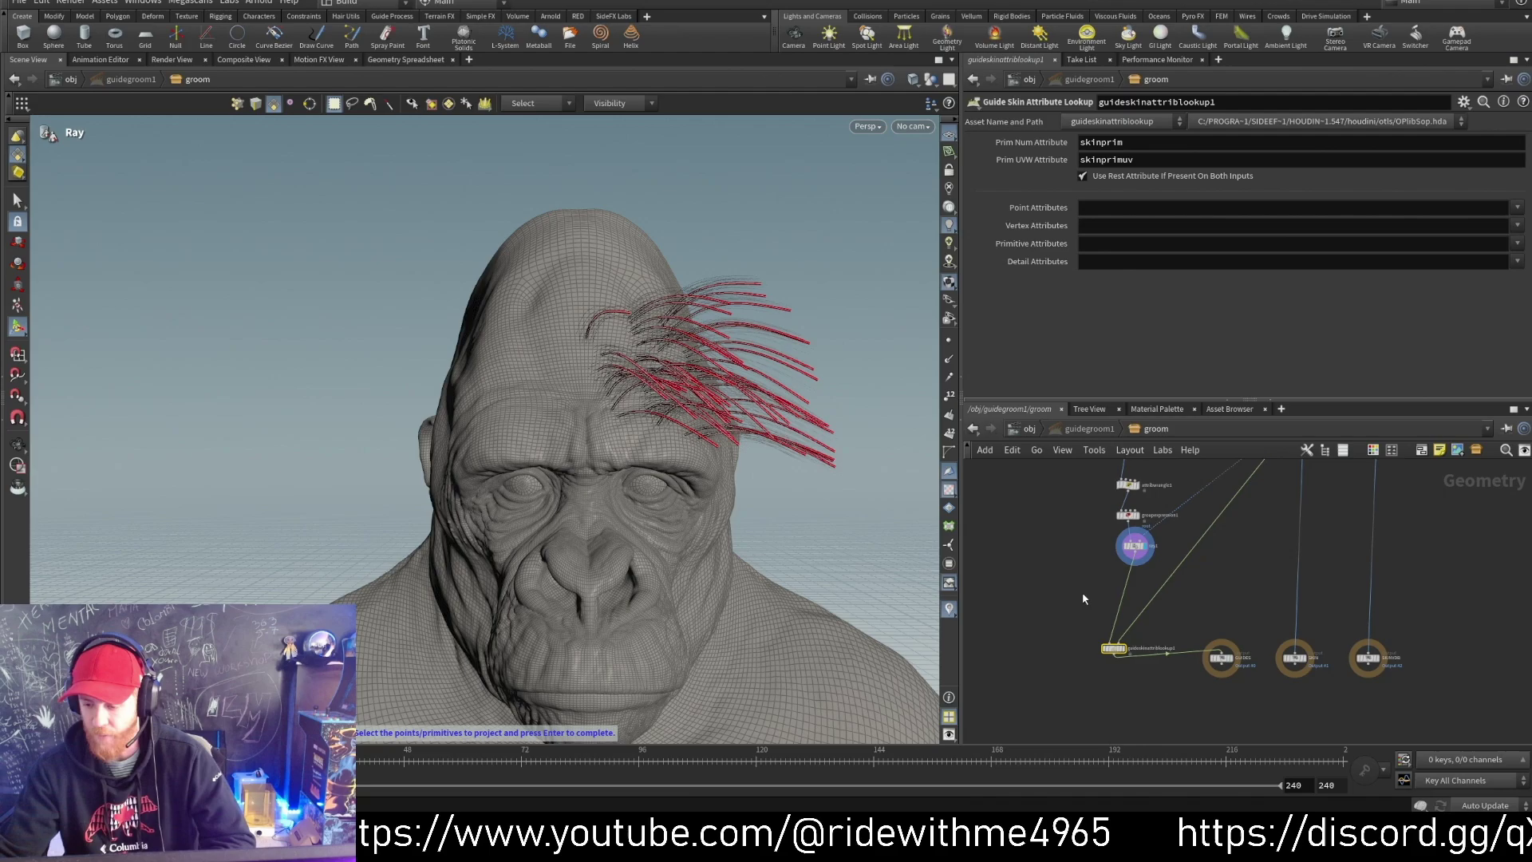
{"action": "key", "text": "Tab"}
{"action": "type", "text": "gui"}
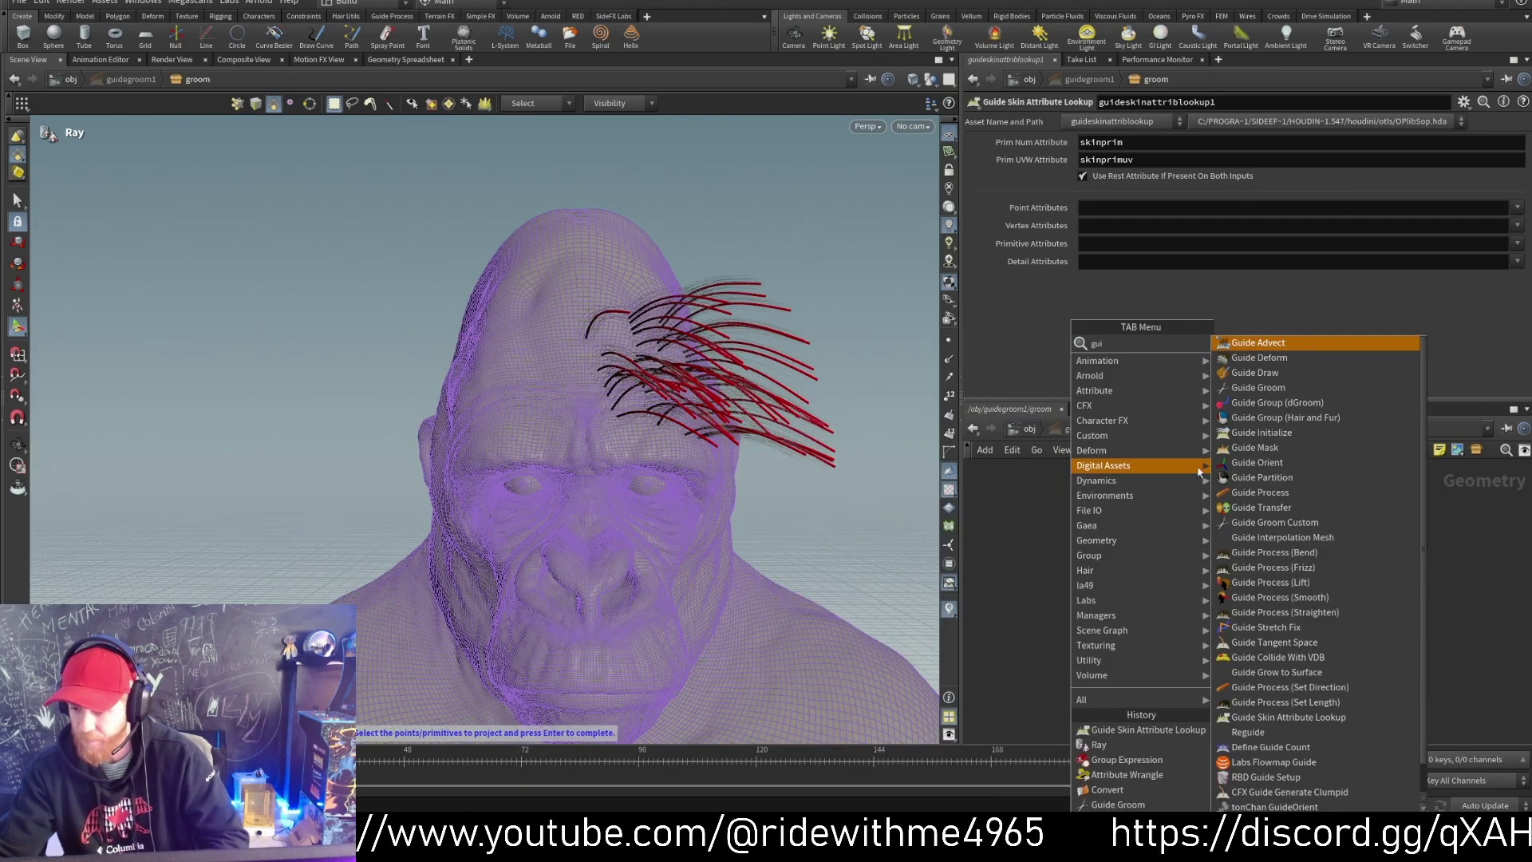
{"action": "left_click", "coordinate": [1250, 390]}
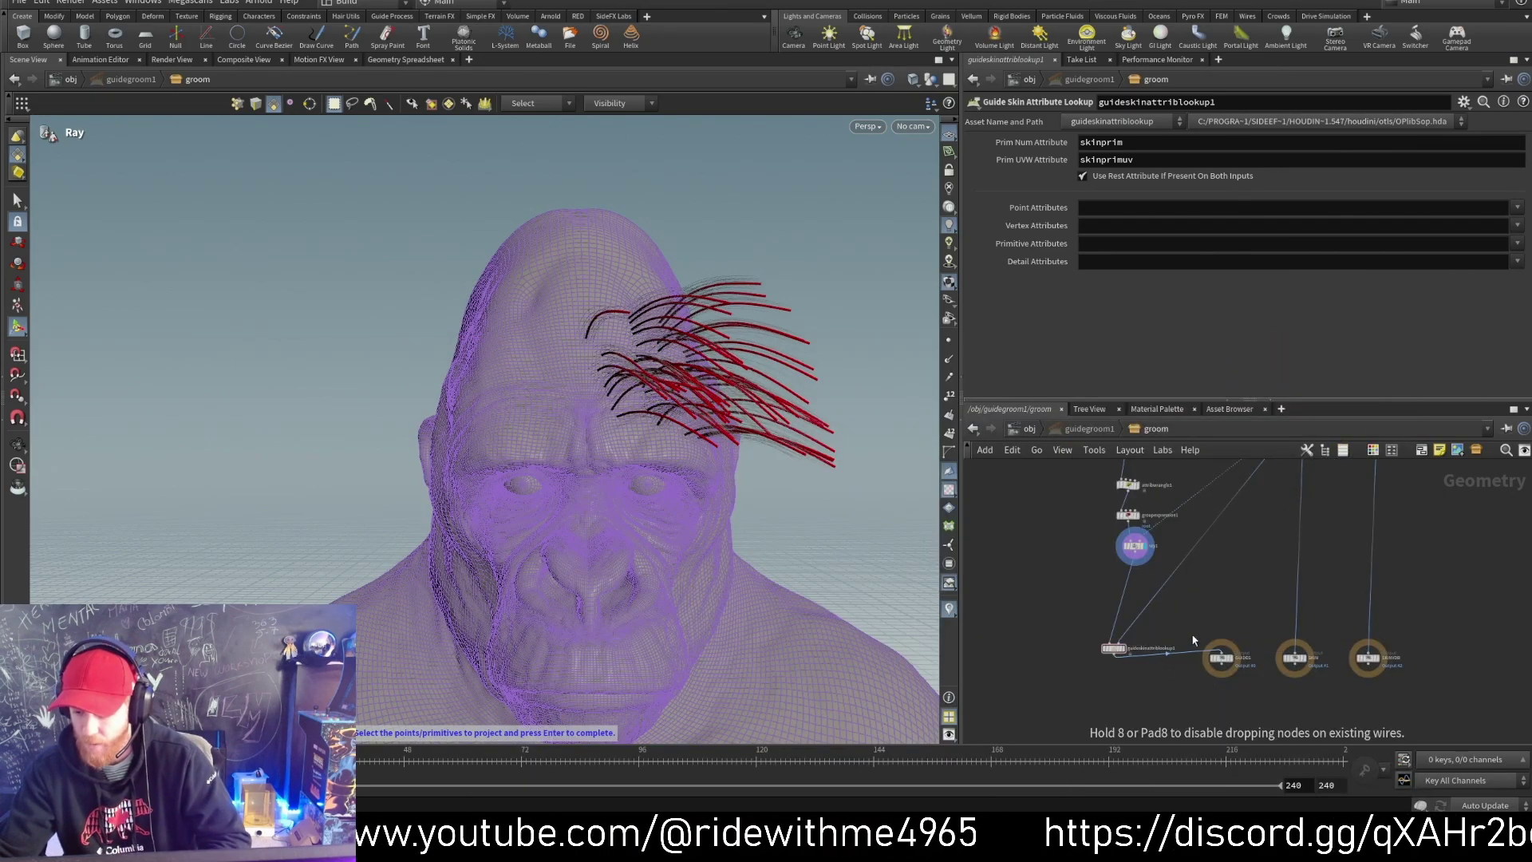
{"action": "left_click", "coordinate": [1166, 666]}
{"action": "left_click", "coordinate": [1112, 122]}
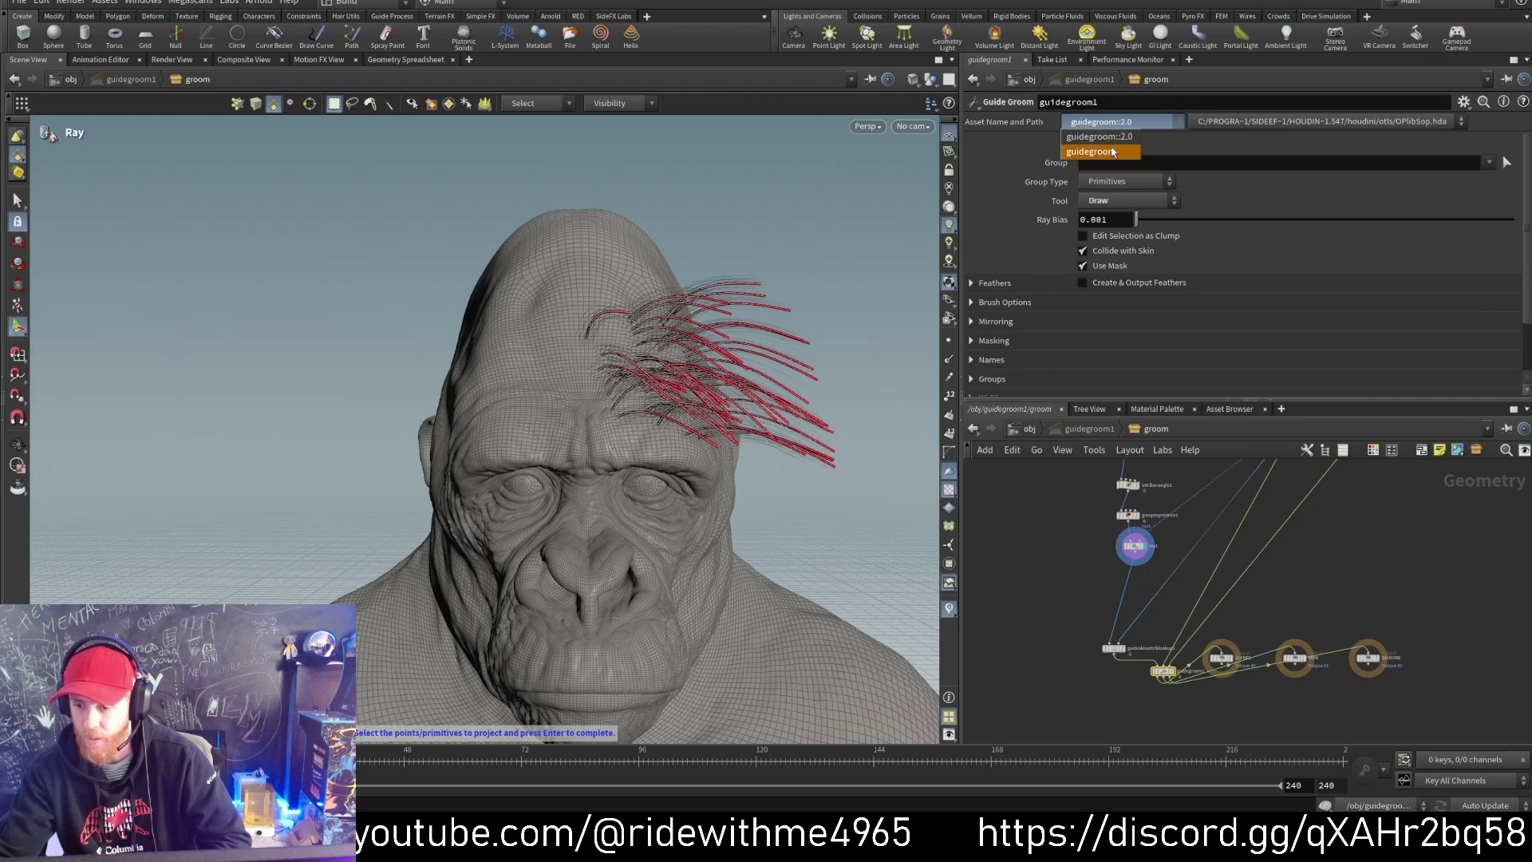
{"action": "left_click", "coordinate": [1112, 152]}
Step: Display the new Guide Groom node's output and hide the other objects in the viewport
{"action": "left_click_drag", "start_coordinate": [716, 388], "coordinate": [746, 399], "text": "alt"}
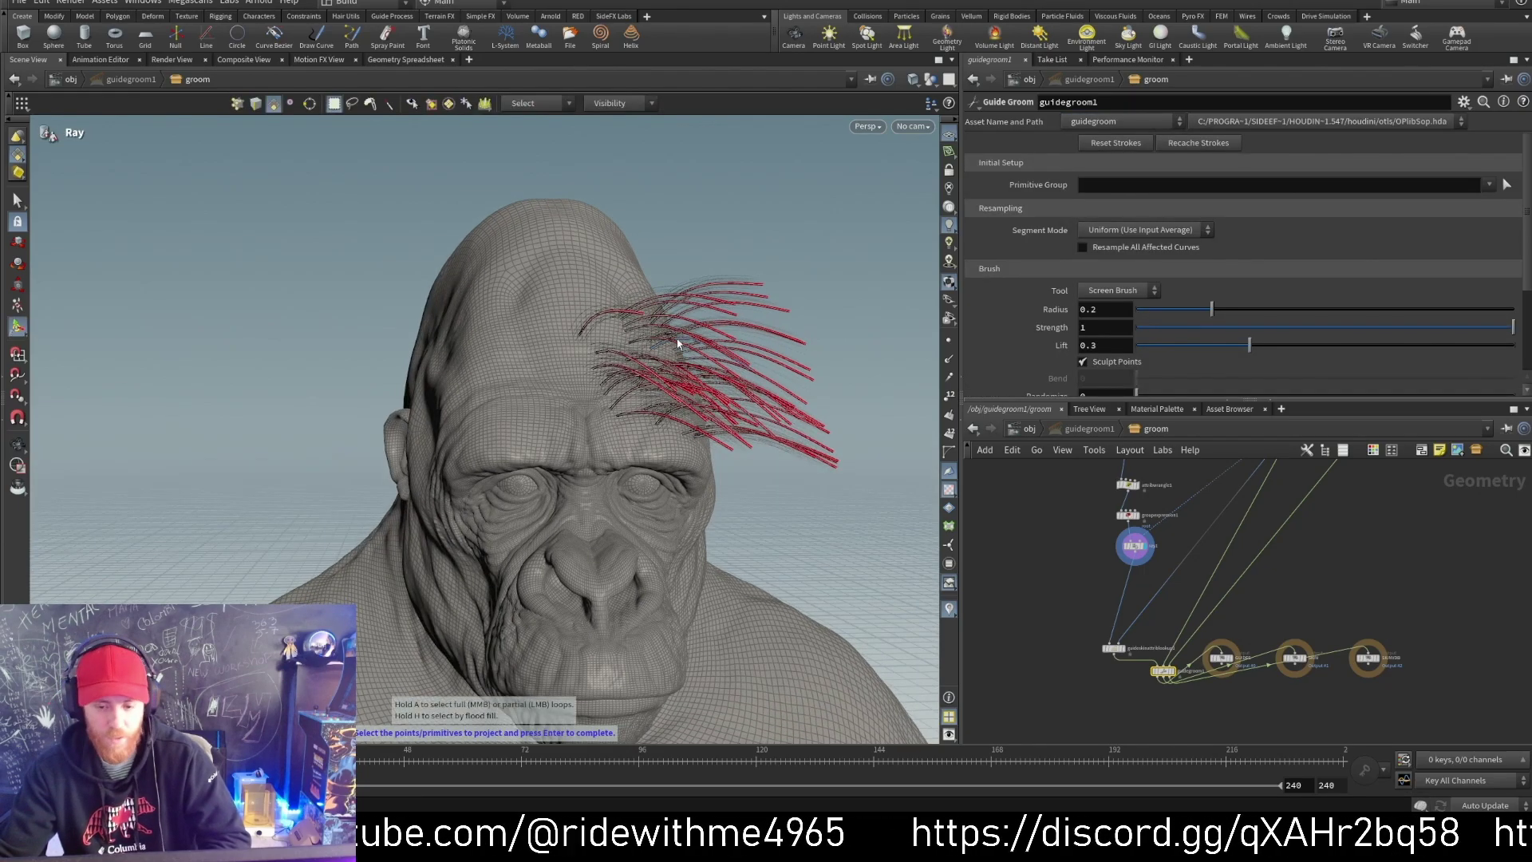
{"action": "left_click_drag", "start_coordinate": [677, 343], "coordinate": [447, 355], "text": "alt"}
{"action": "scroll", "coordinate": [1143, 661], "scroll_direction": "up", "scroll_amount": 2}
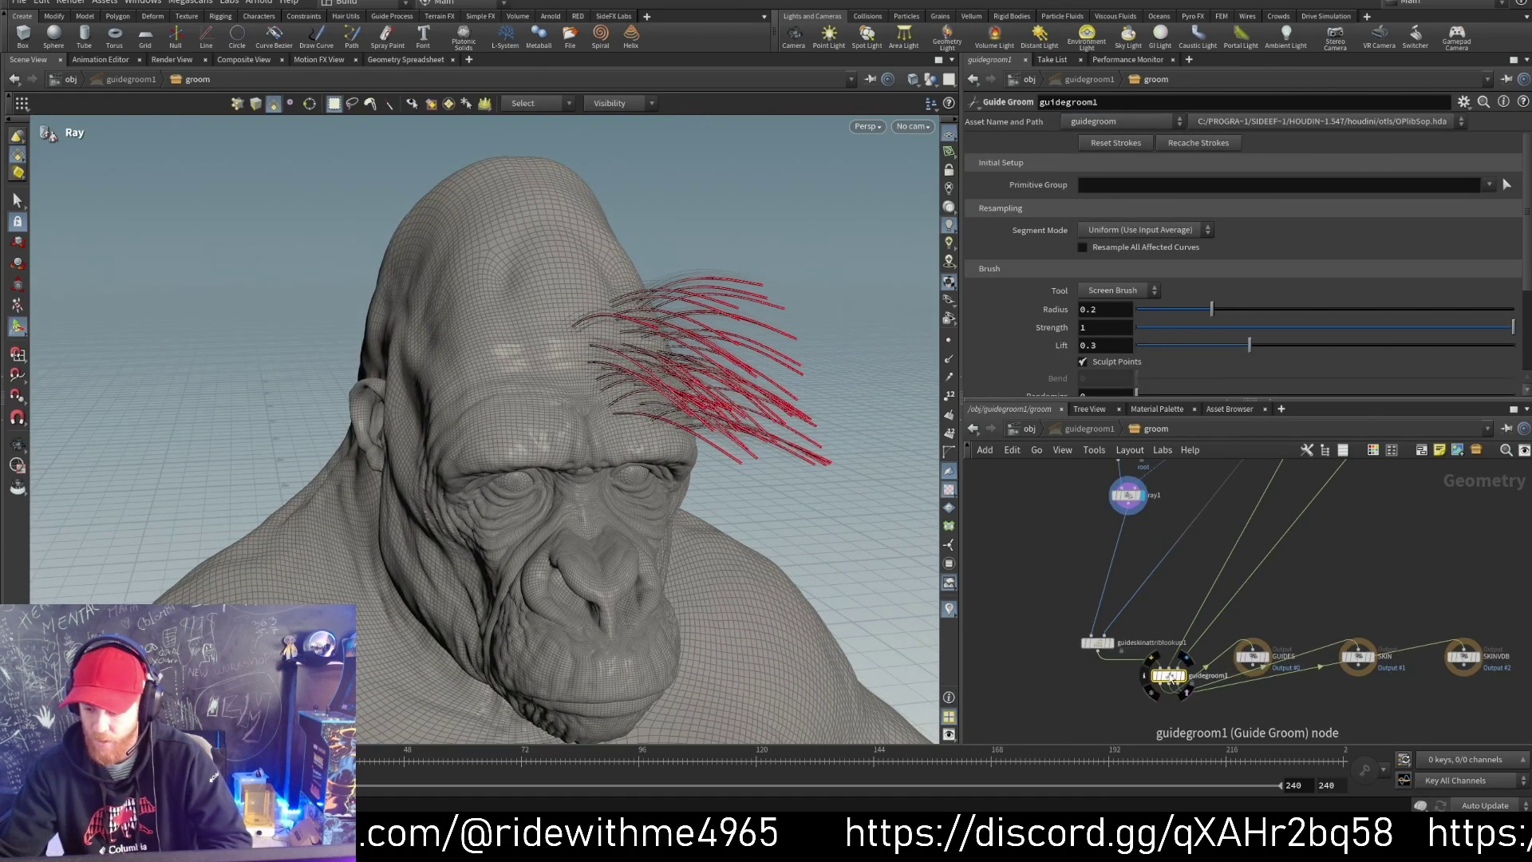
{"action": "left_click", "coordinate": [1184, 676]}
{"action": "left_click_drag", "start_coordinate": [479, 351], "coordinate": [582, 356], "text": "alt"}
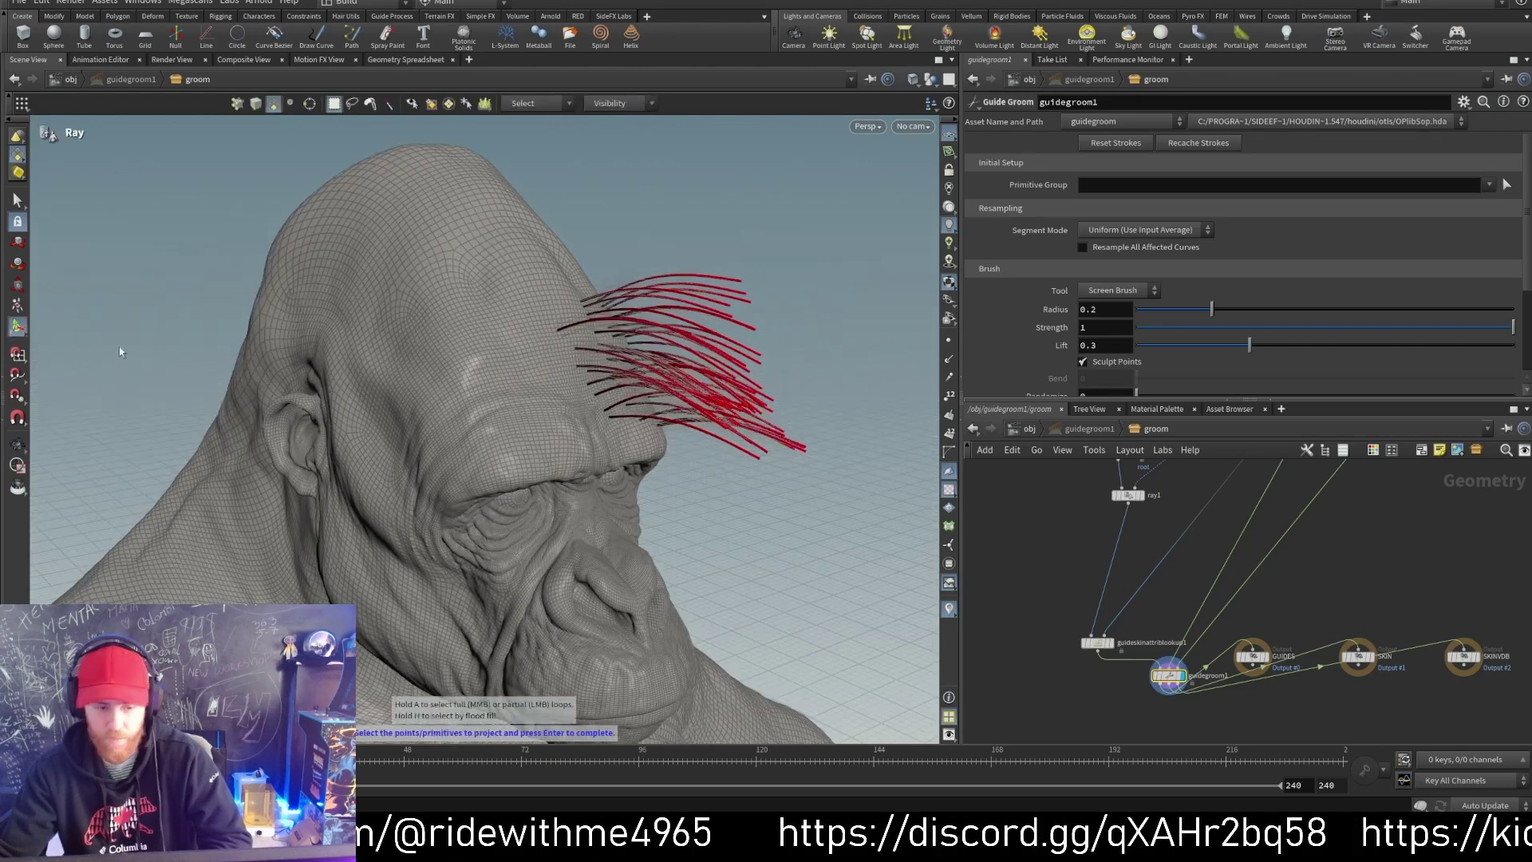
{"action": "left_click", "coordinate": [16, 328]}
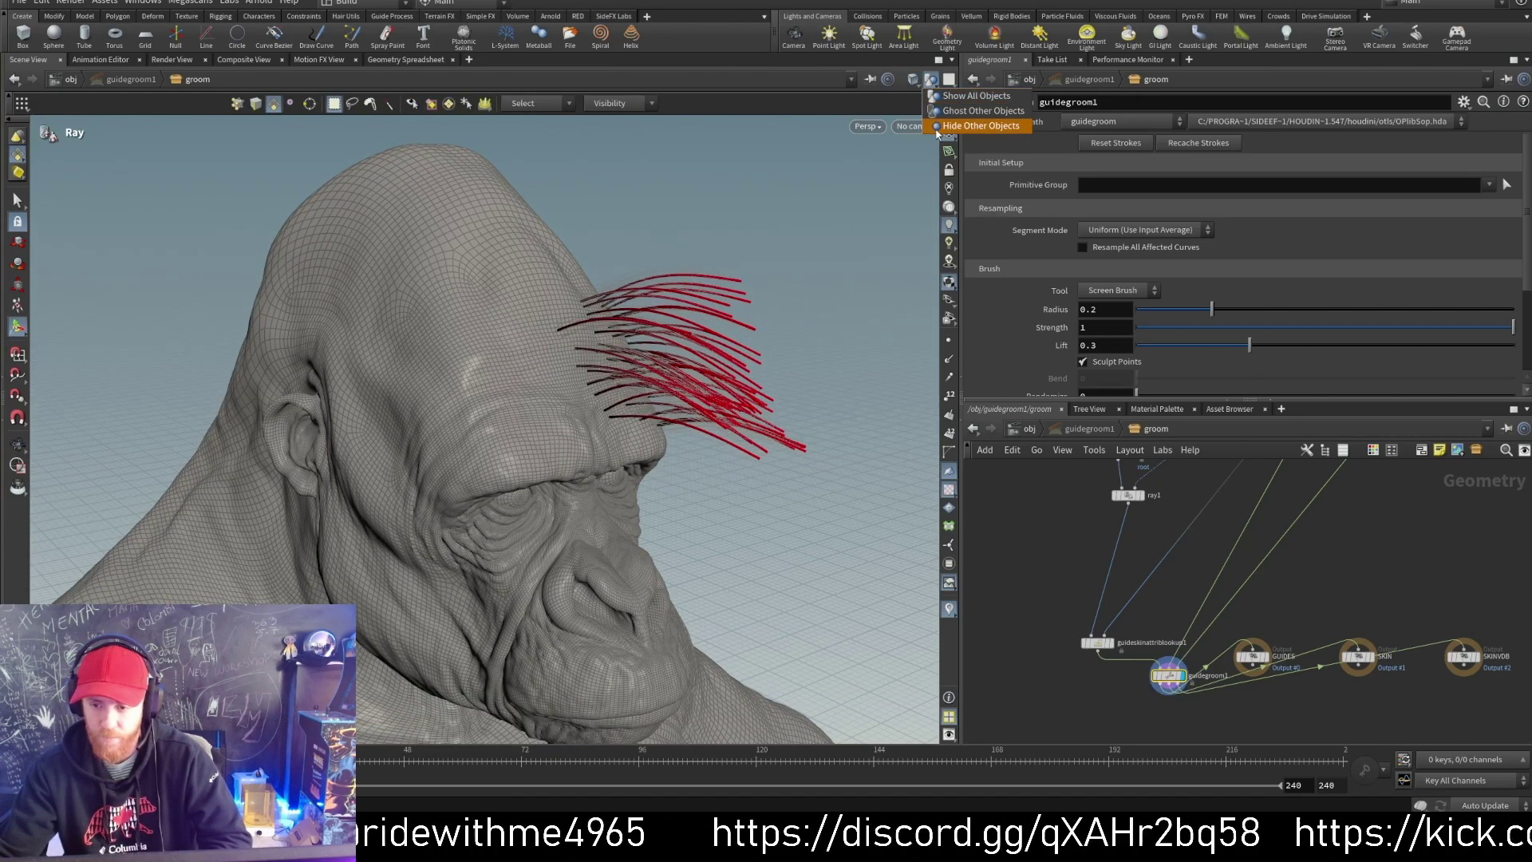
{"action": "left_click", "coordinate": [931, 79]}
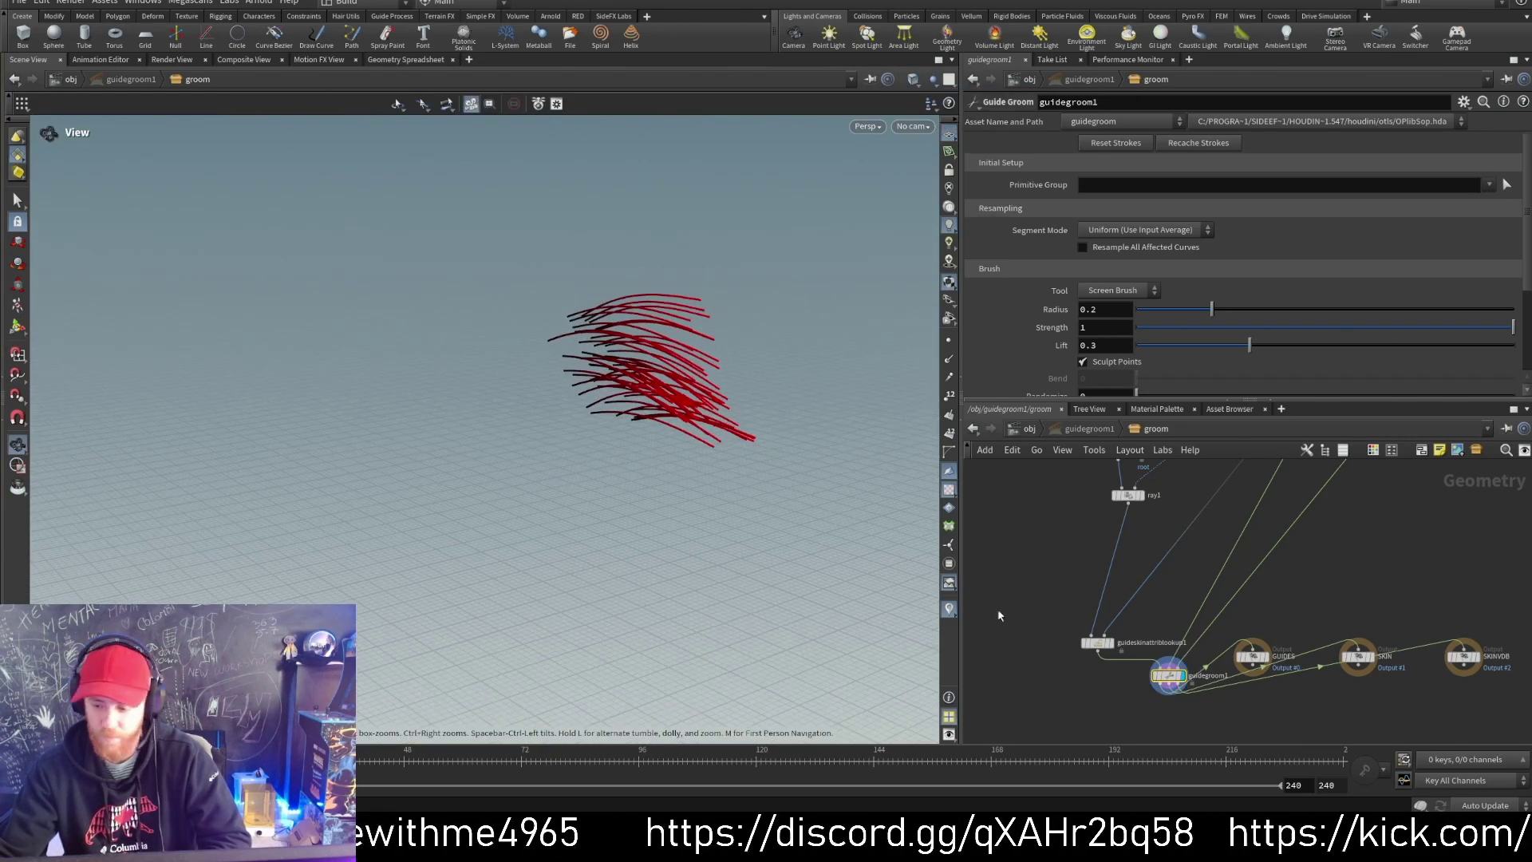
Step: Try to brush the guide curves in the viewport with the Guide Groom node
{"action": "key", "text": "Escape"}
{"action": "left_click_drag", "start_coordinate": [557, 462], "coordinate": [645, 415]}
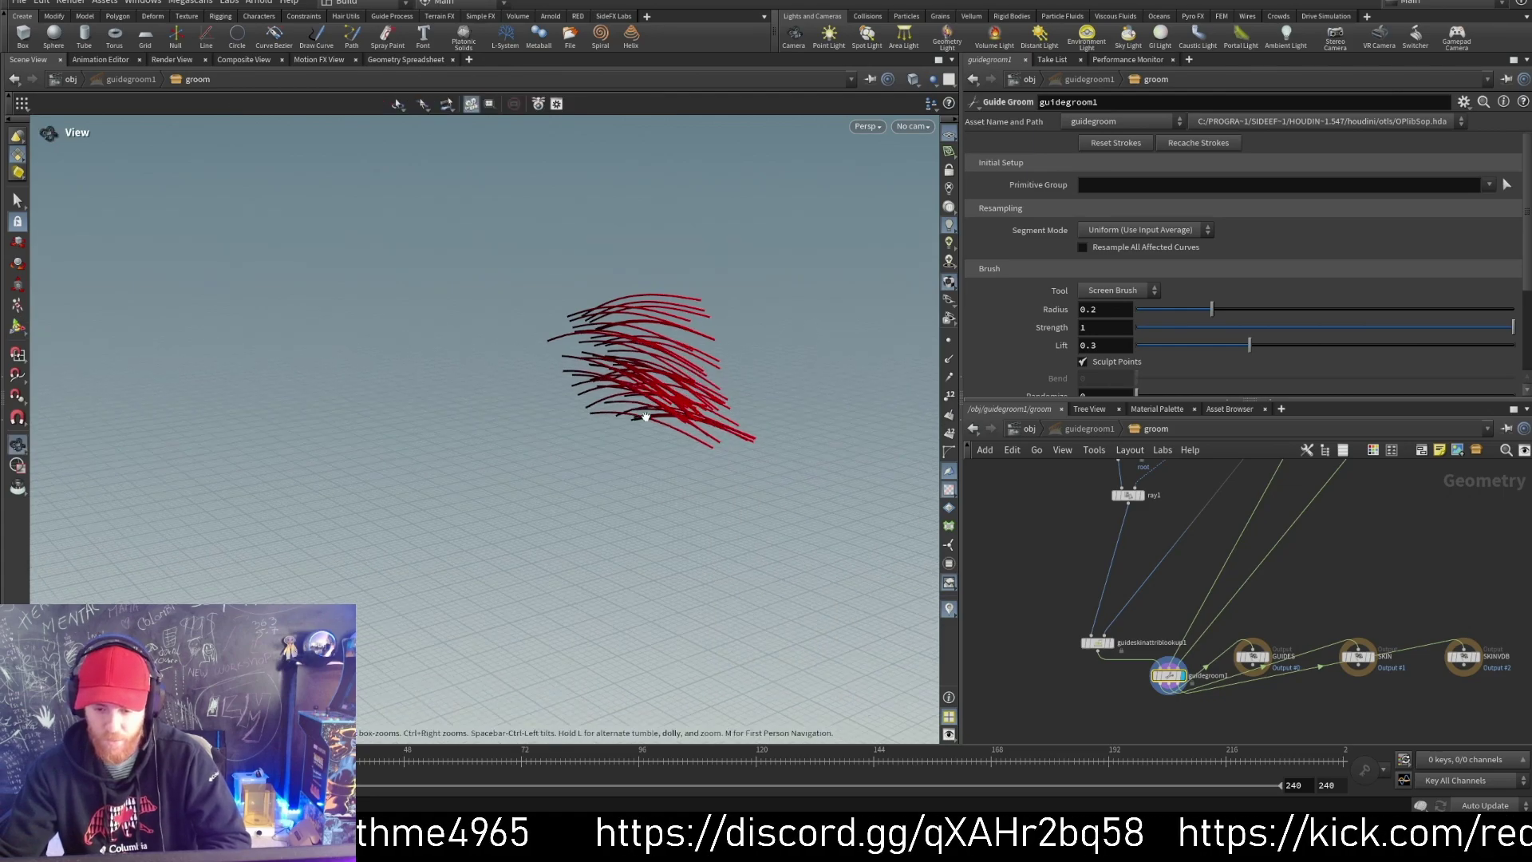
{"action": "key", "text": "Return"}
{"action": "left_click", "coordinate": [608, 450]}
{"action": "key", "text": "Escape"}
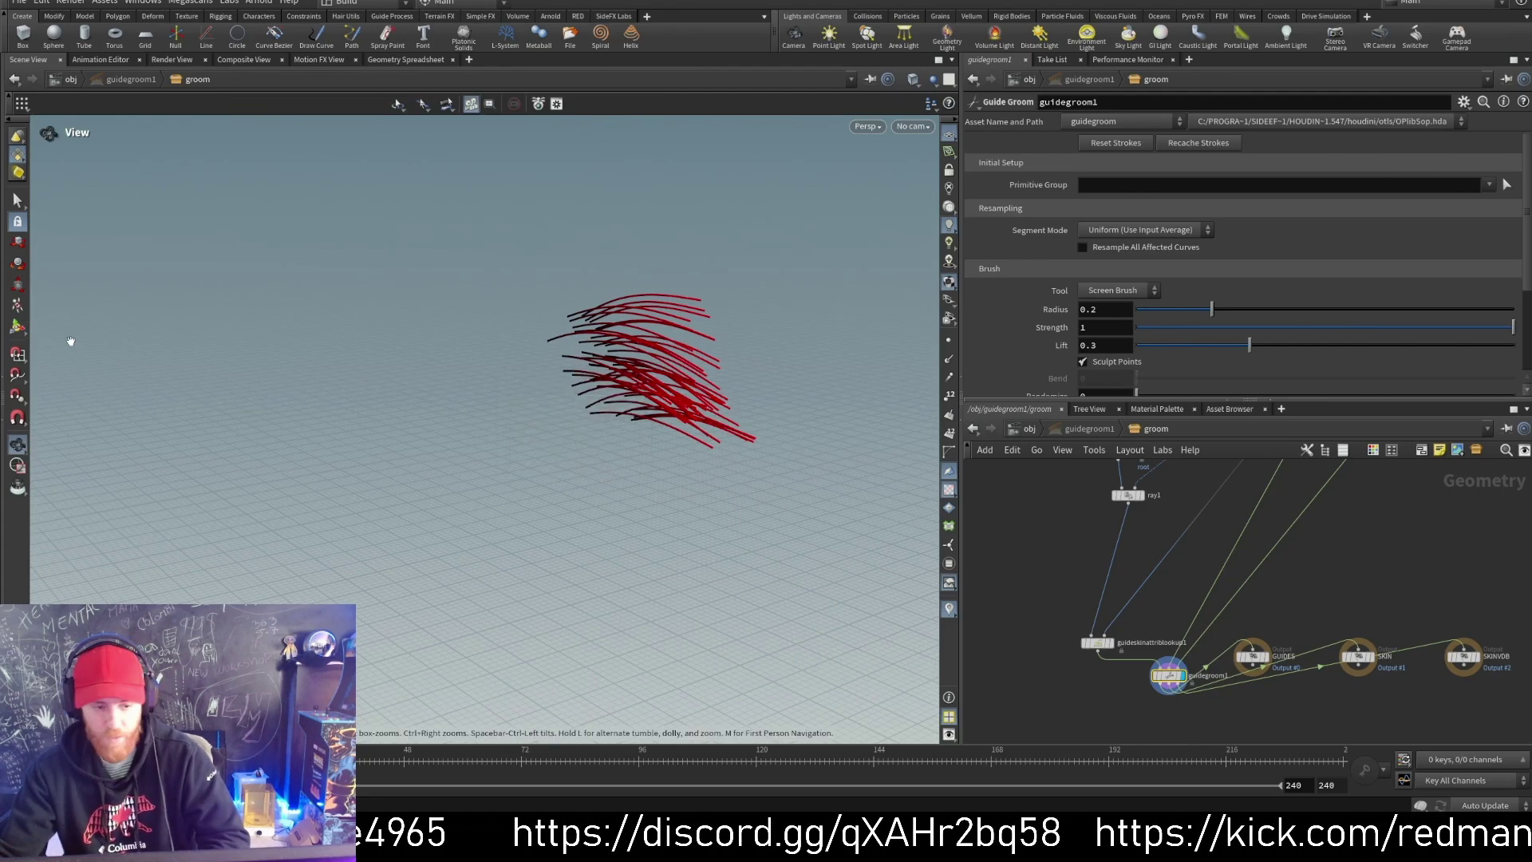
{"action": "left_click_drag", "start_coordinate": [558, 456], "coordinate": [638, 411]}
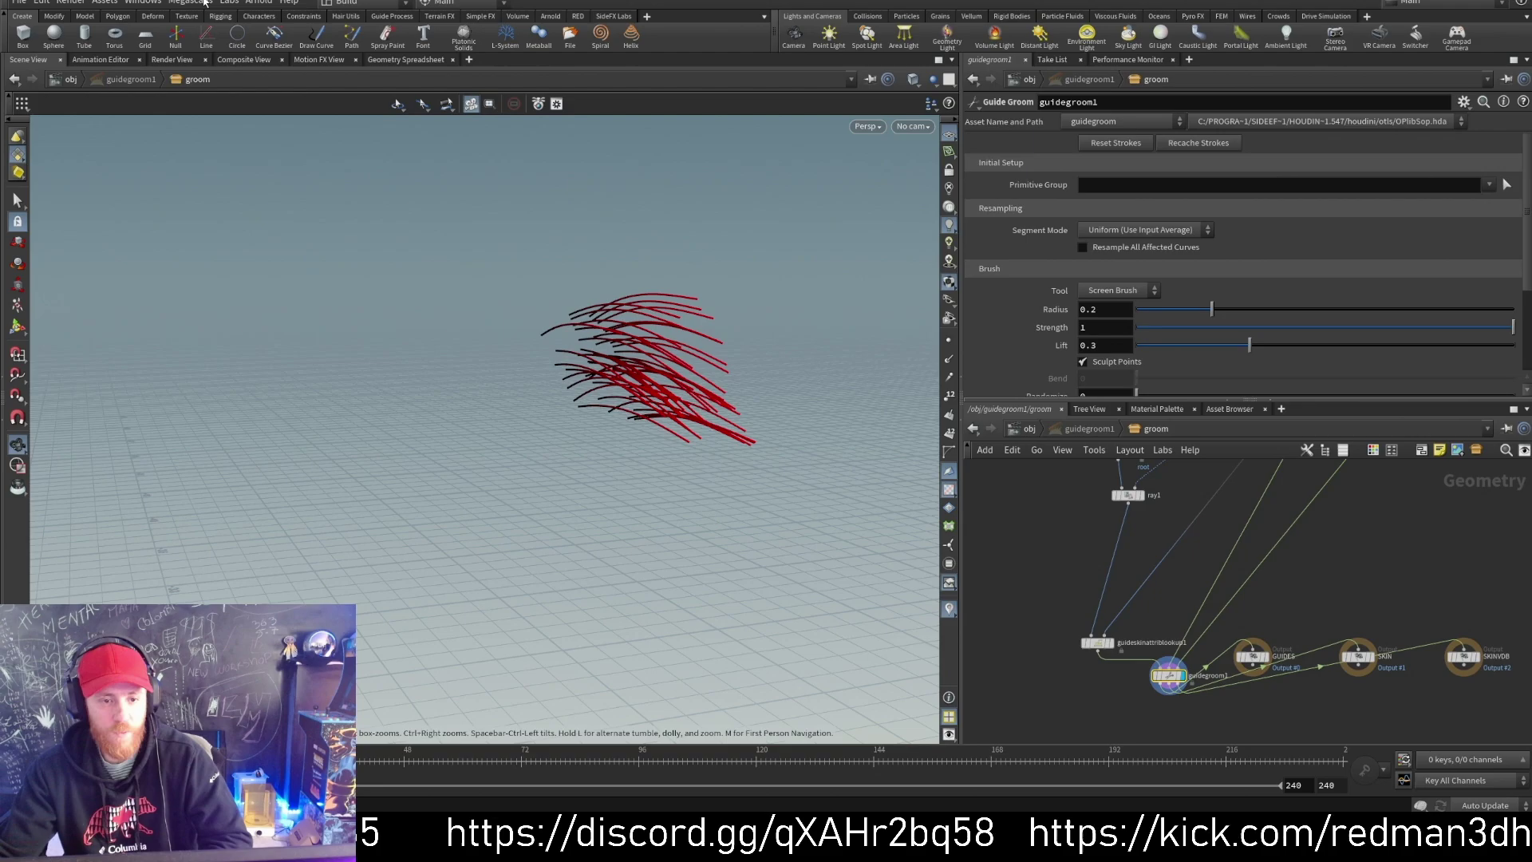
Step: Reset the scene viewport and comb the guide curves with the Screen Brush at a radius of about 0.4
{"action": "left_click", "coordinate": [230, 3]}
{"action": "left_click", "coordinate": [258, 42]}
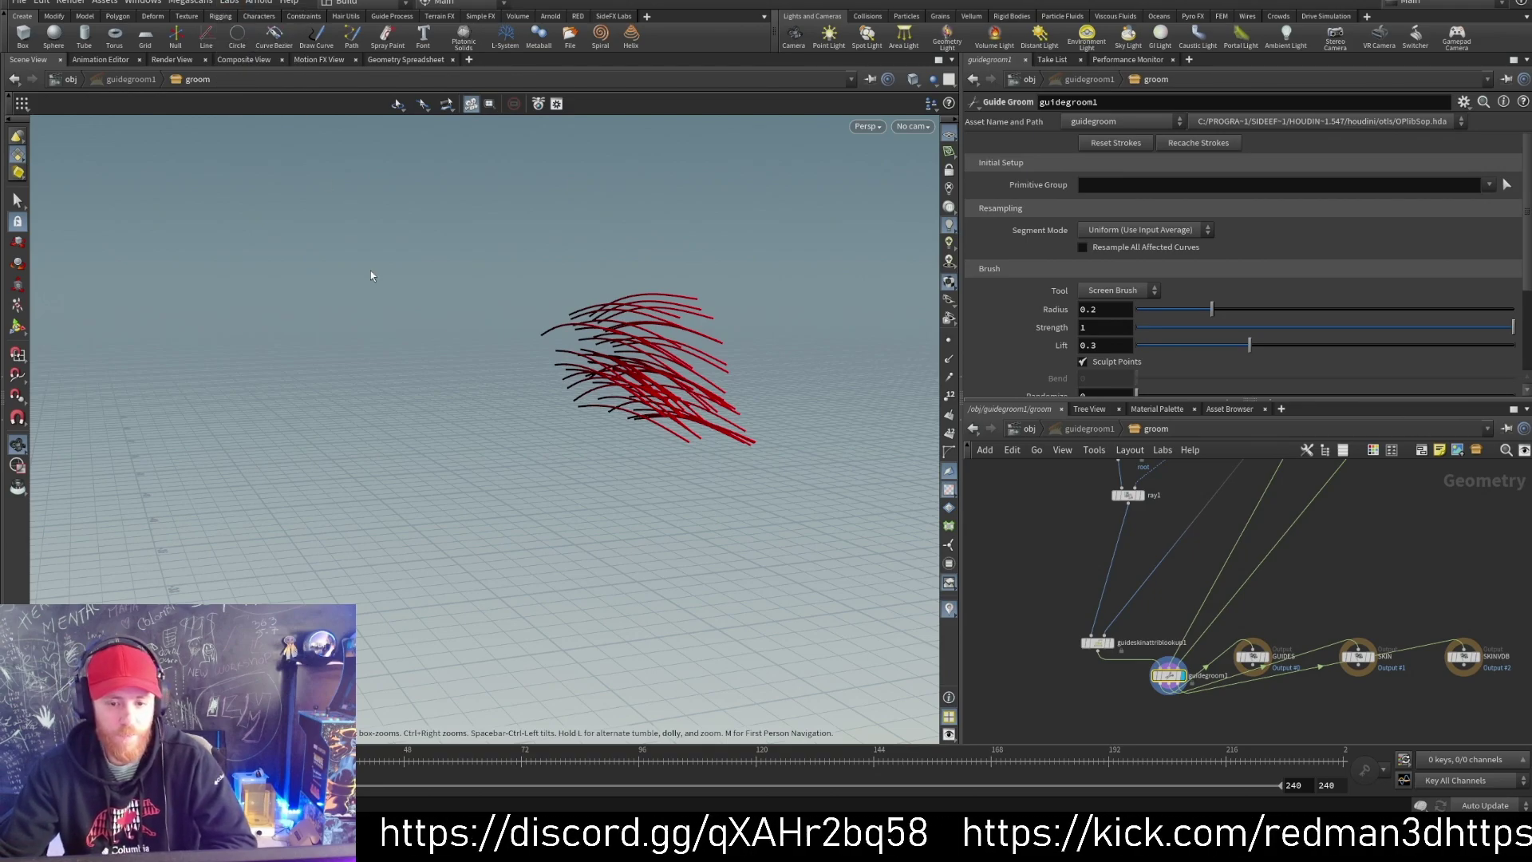
{"action": "left_click", "coordinate": [17, 327]}
{"action": "scroll", "coordinate": [659, 442], "scroll_direction": "up", "scroll_amount": 5}
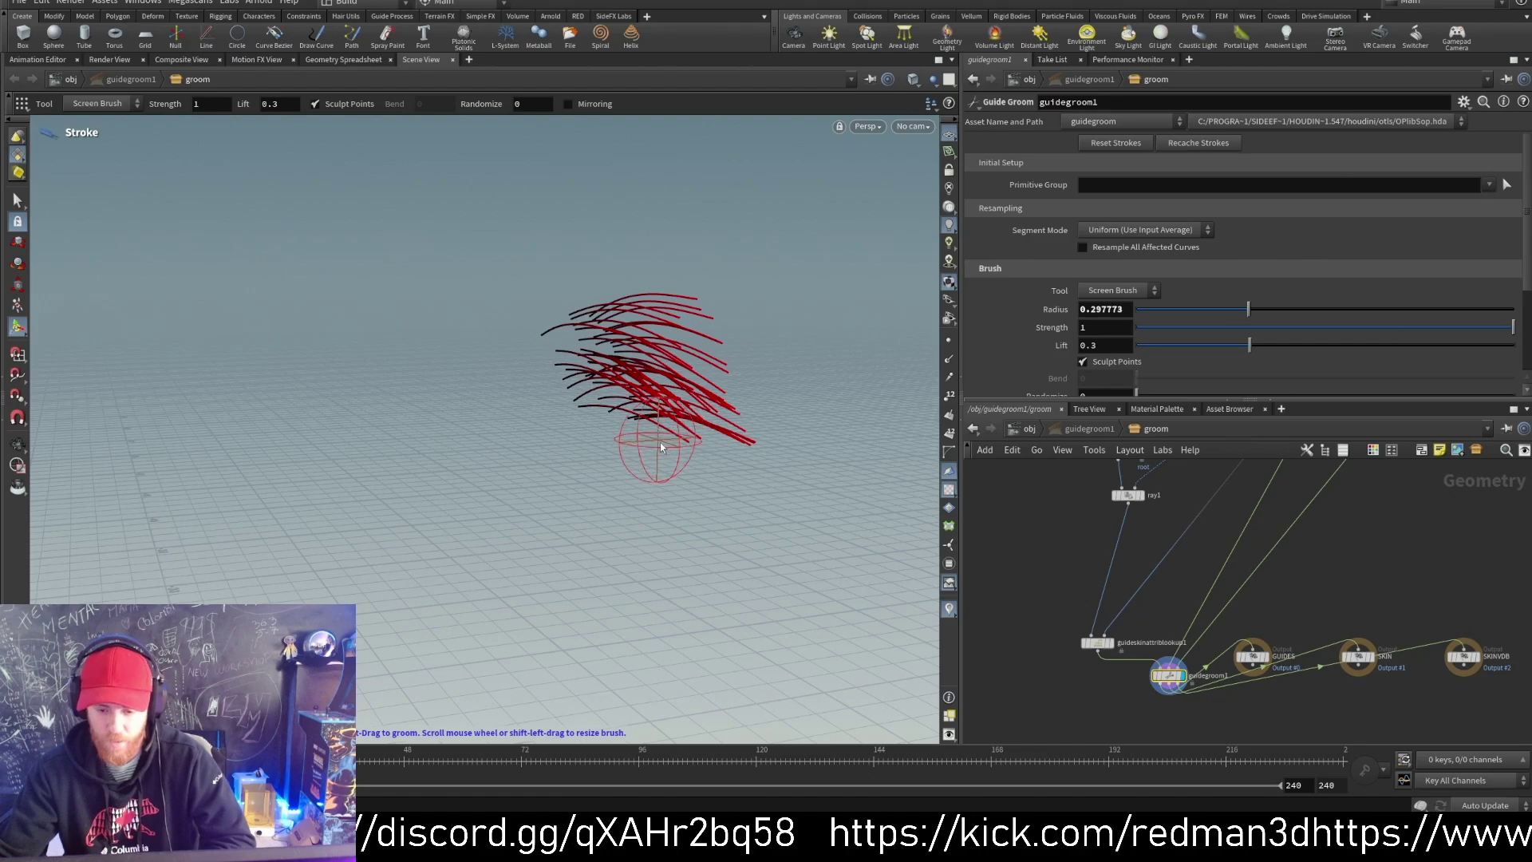
{"action": "mouse_move", "coordinate": [659, 444]}
{"action": "left_mouse_down"}
{"action": "mouse_move", "coordinate": [666, 317]}
{"action": "mouse_move", "coordinate": [738, 369]}
{"action": "mouse_move", "coordinate": [650, 431]}
{"action": "mouse_move", "coordinate": [638, 297]}
{"action": "mouse_move", "coordinate": [532, 334]}
{"action": "mouse_move", "coordinate": [779, 349]}
{"action": "mouse_move", "coordinate": [513, 324]}
{"action": "mouse_move", "coordinate": [721, 314]}
{"action": "mouse_move", "coordinate": [584, 422]}
{"action": "mouse_move", "coordinate": [633, 301]}
{"action": "mouse_move", "coordinate": [674, 438]}
{"action": "mouse_move", "coordinate": [574, 325]}
{"action": "mouse_move", "coordinate": [584, 427]}
{"action": "left_mouse_up"}
{"action": "key", "text": "Escape"}
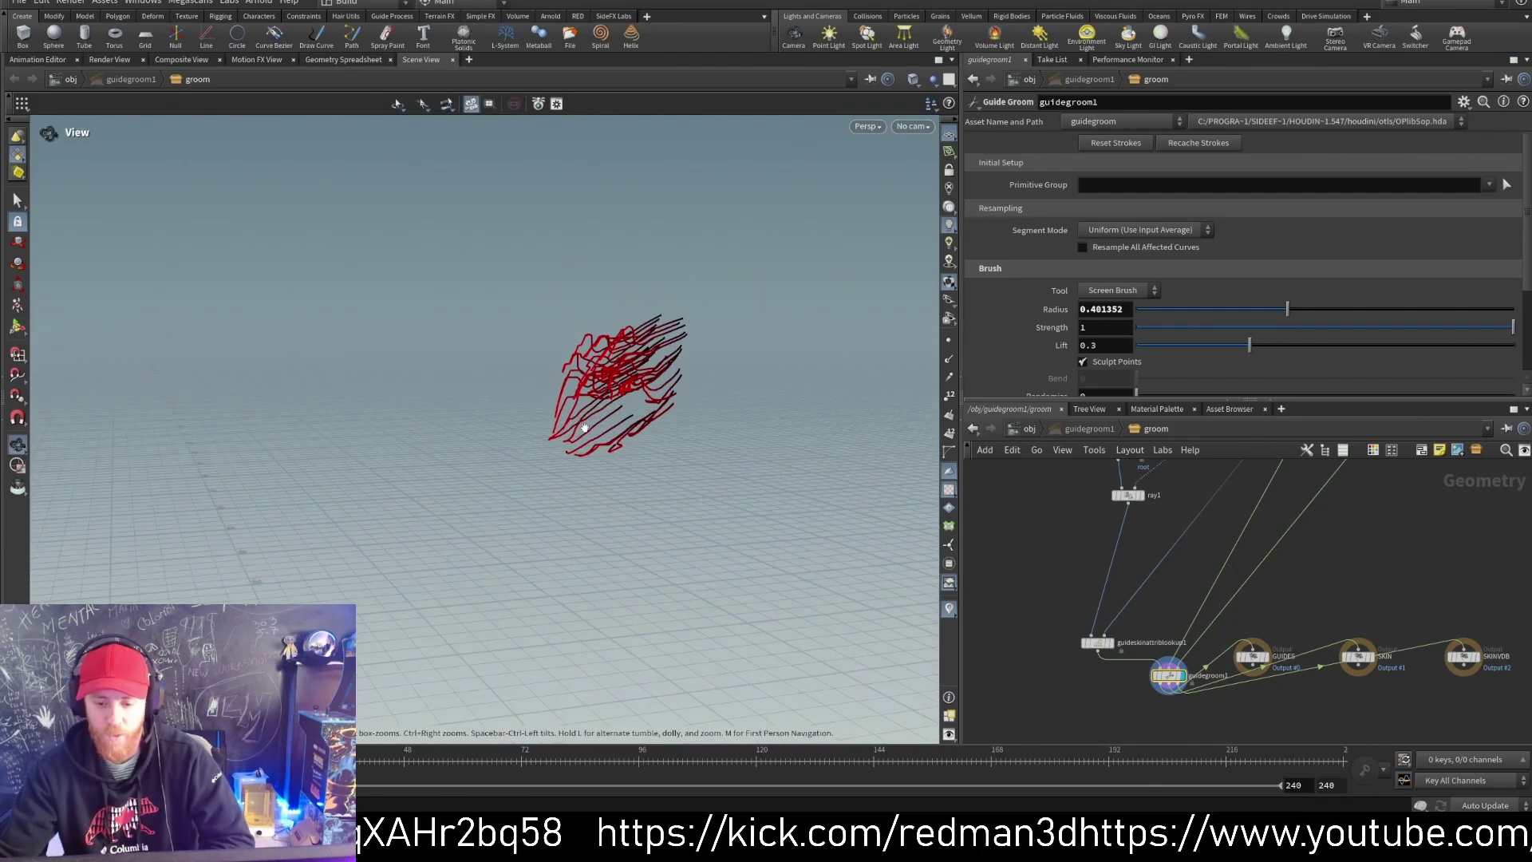
{"action": "key", "text": "Return"}
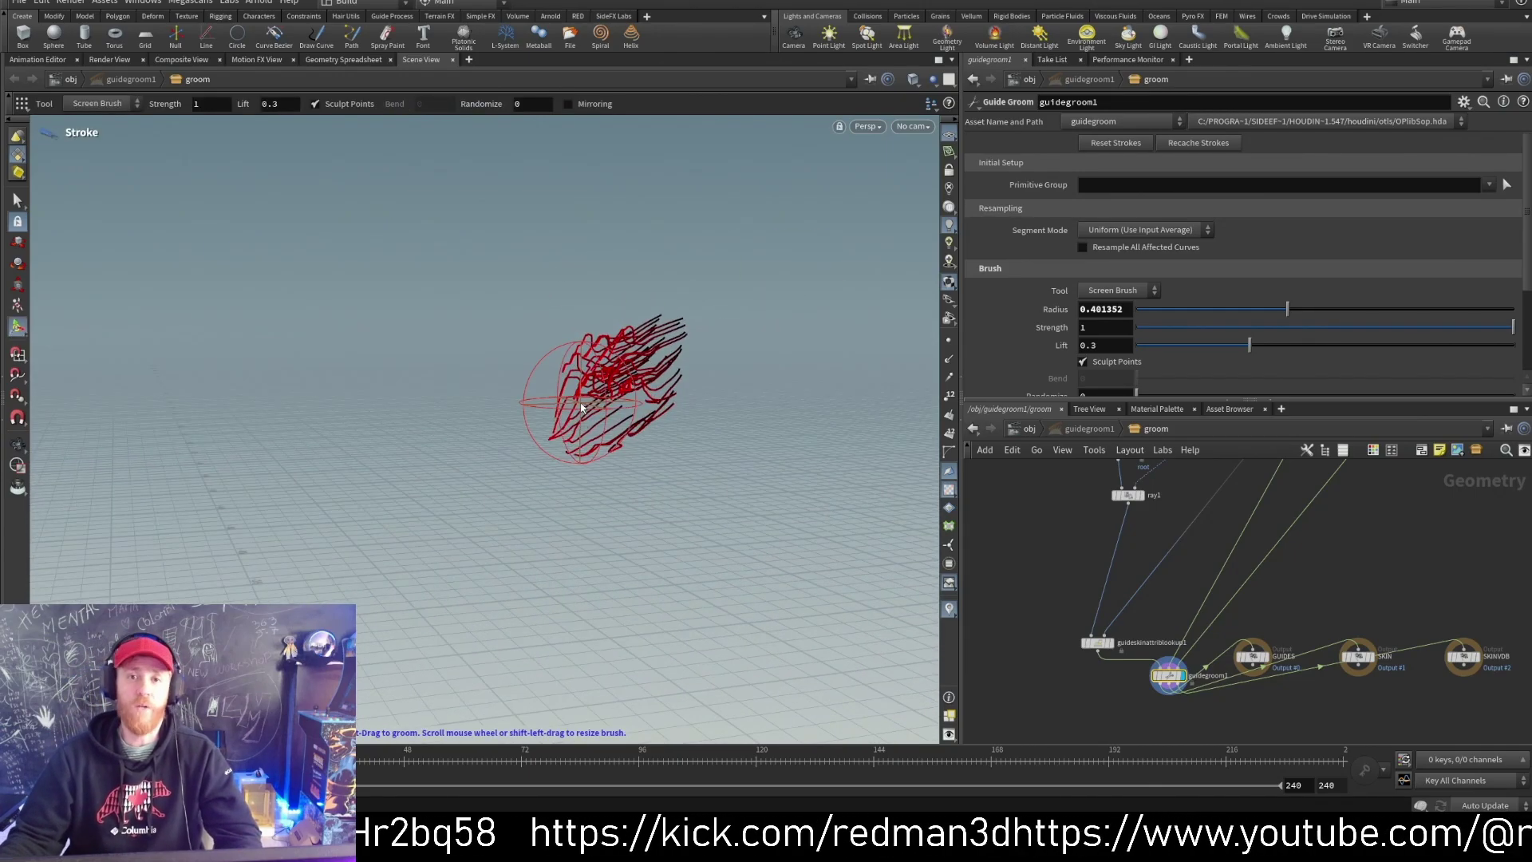